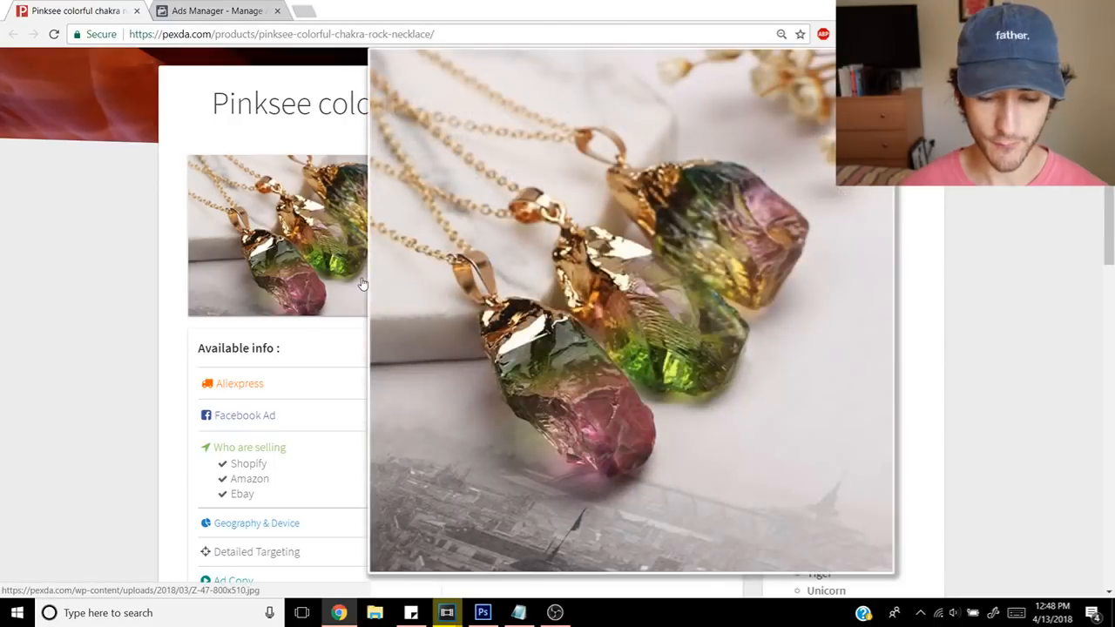
# Step: Switch to Ads Manager, check the available ad accounts, and start creating an ad in the Alternative Marketing account
pyautogui.click(364, 282)
pyautogui.click(209, 11)
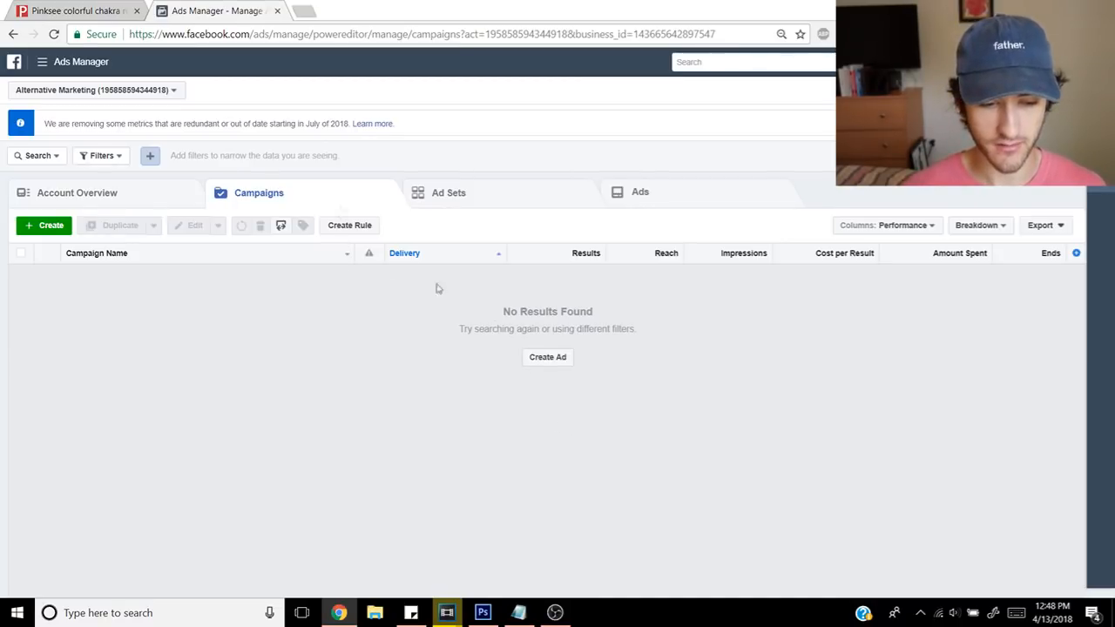
pyautogui.click(128, 90)
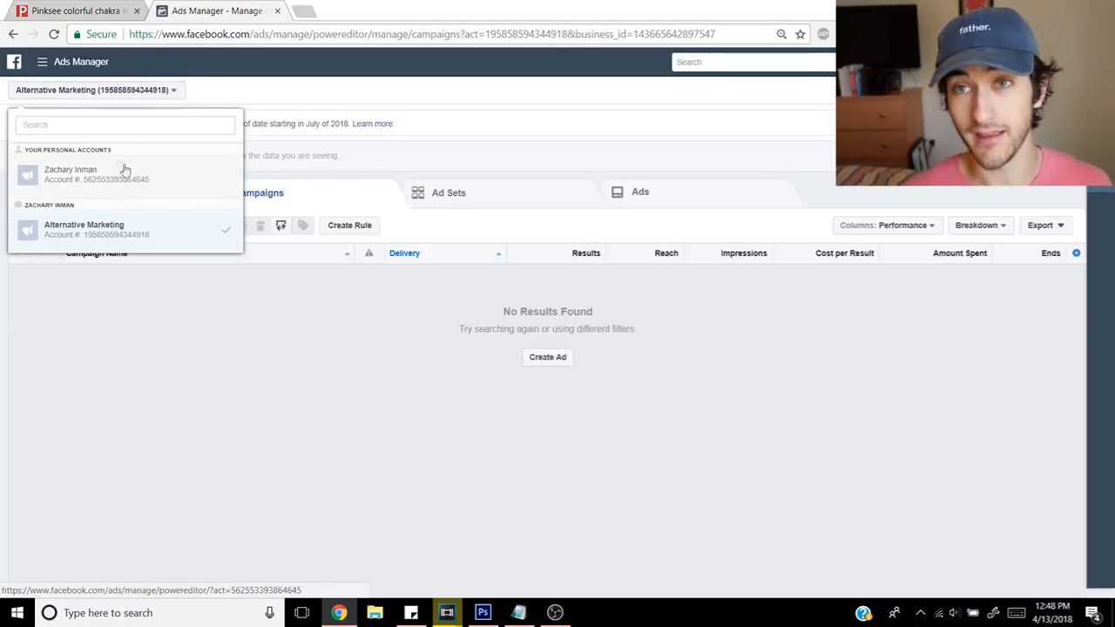
pyautogui.click(122, 95)
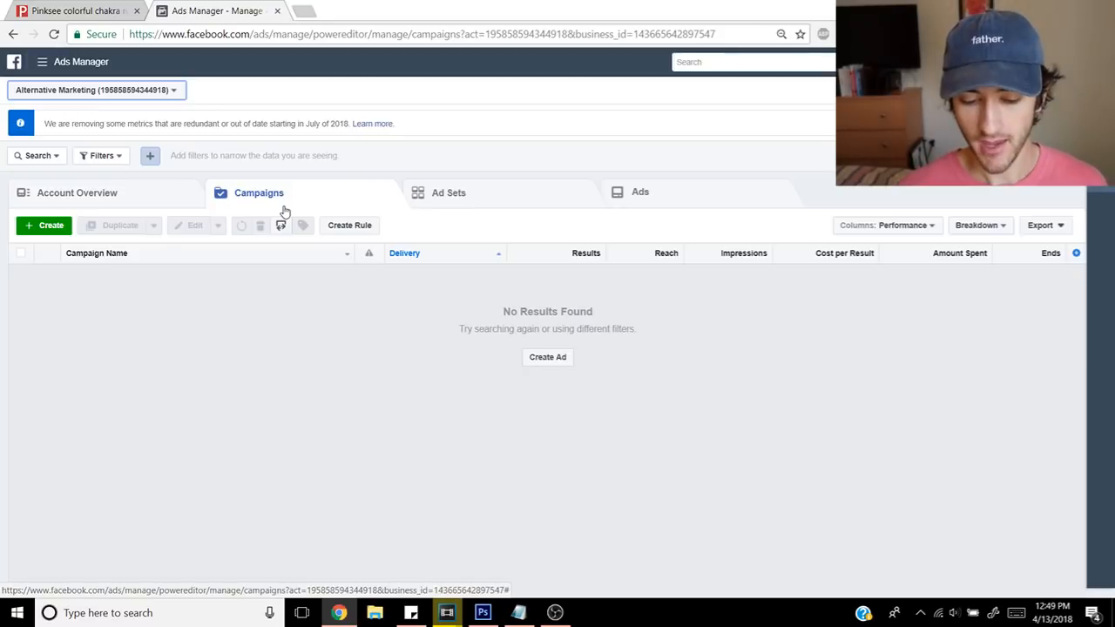
pyautogui.click(547, 356)
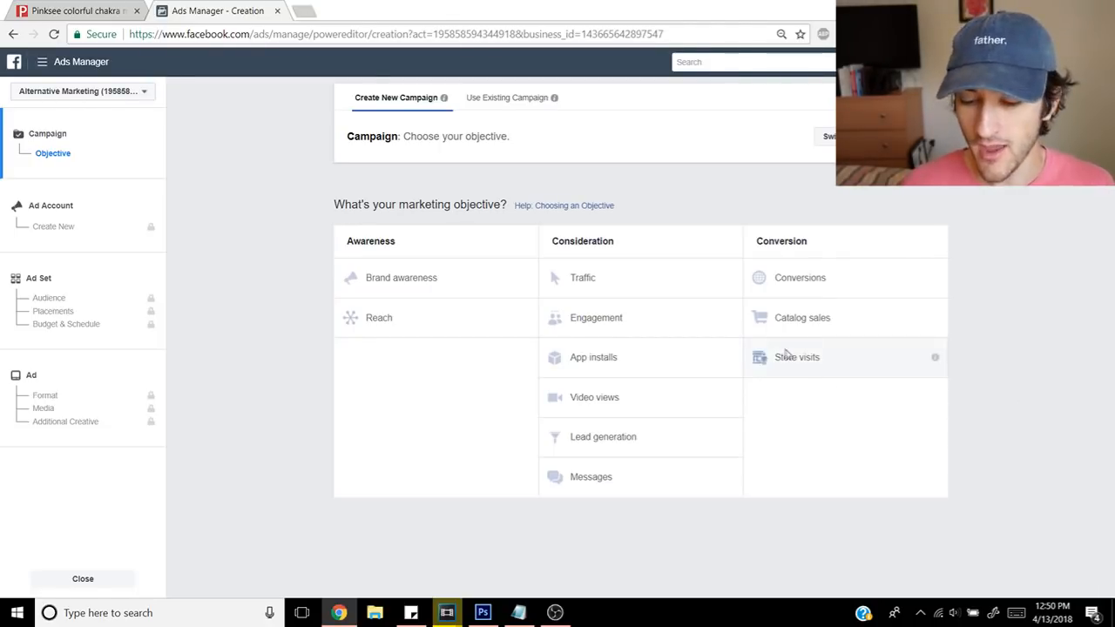
# Step: Choose the Engagement objective and compare it against the chakra necklace's product page
pyautogui.click(641, 319)
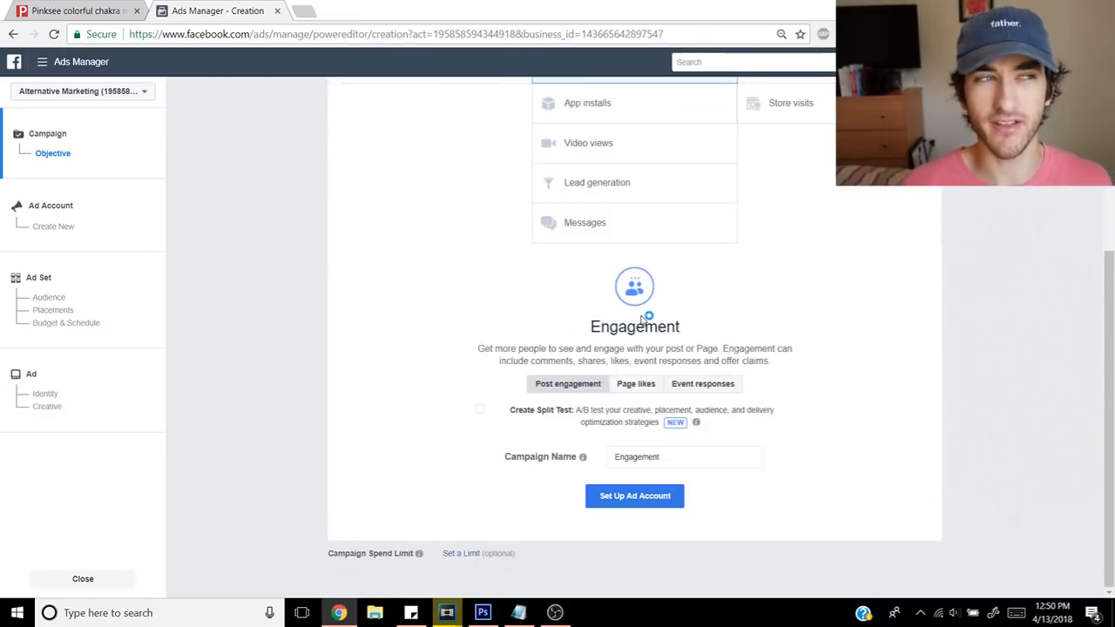
pyautogui.scroll(2, 861, 463)
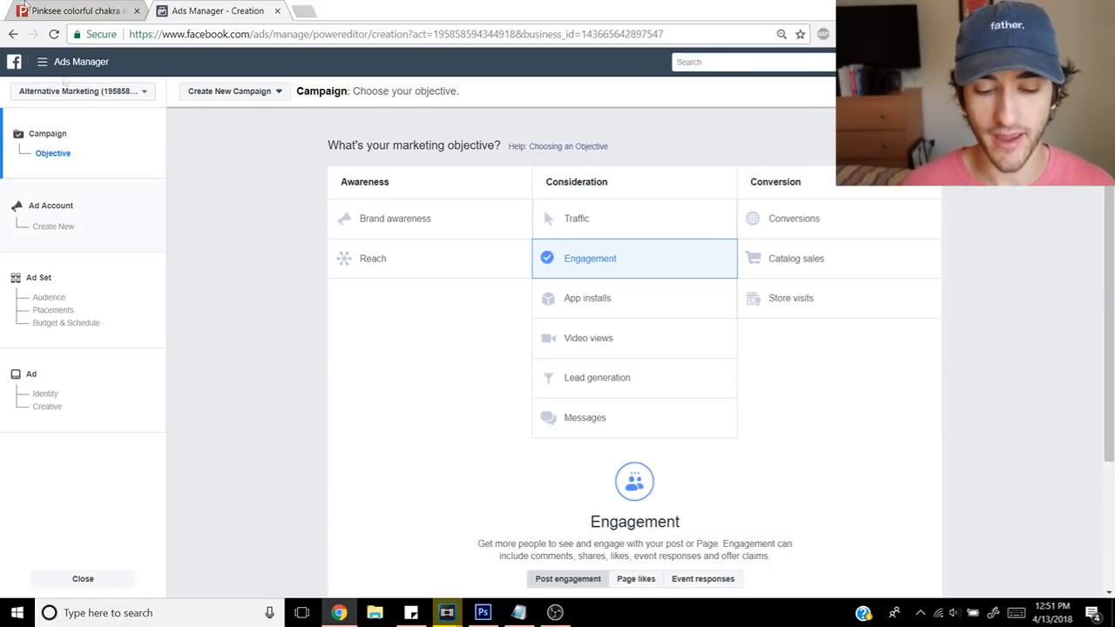
pyautogui.click(48, 5)
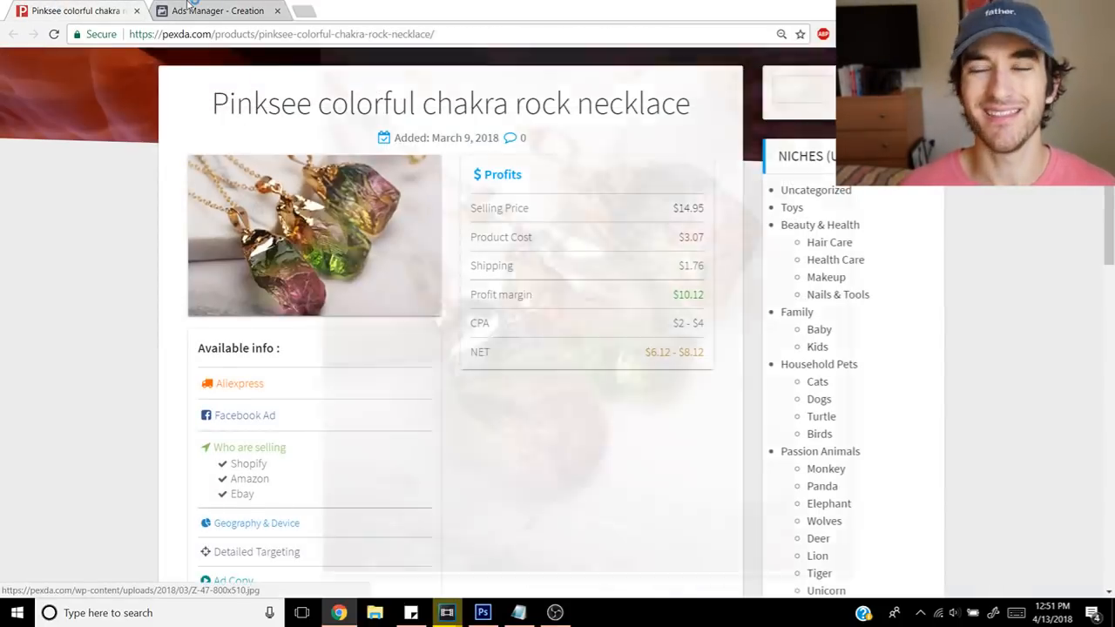
pyautogui.click(188, 7)
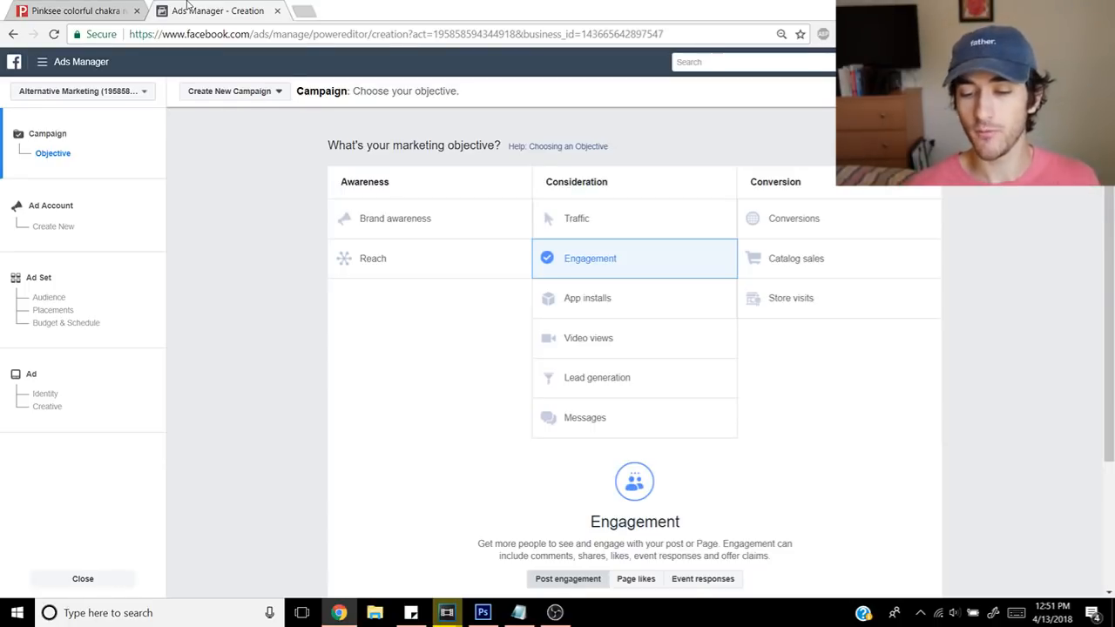
# Step: Choose the Conversions objective and name the campaign "Chakra Necklace"
pyautogui.click(843, 215)
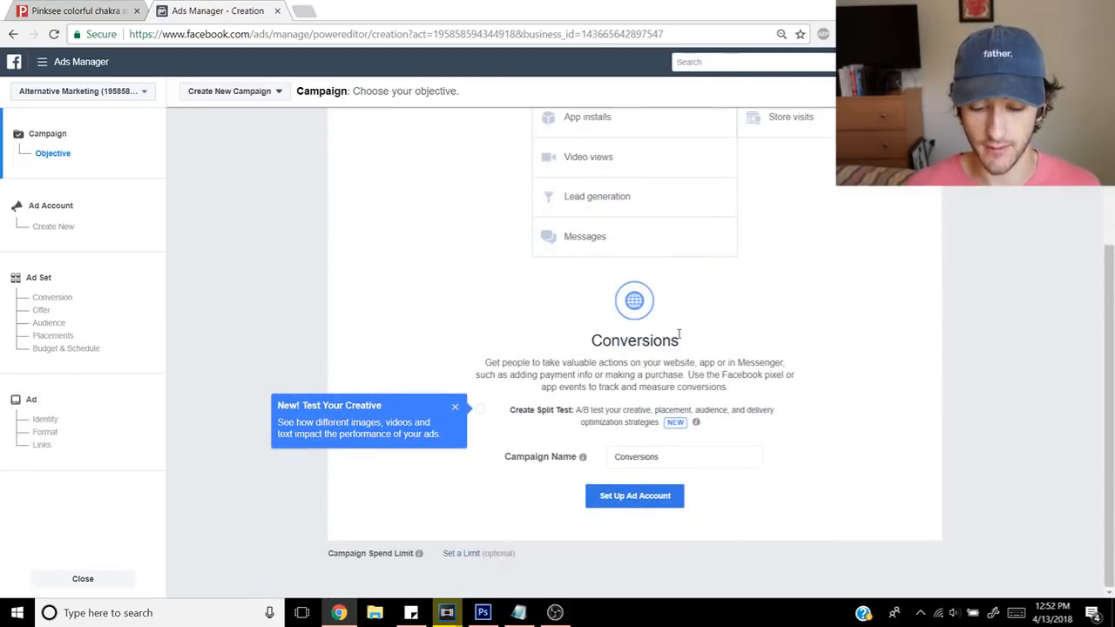
pyautogui.doubleClick(640, 454)
pyautogui.write('qhakra Necklace')
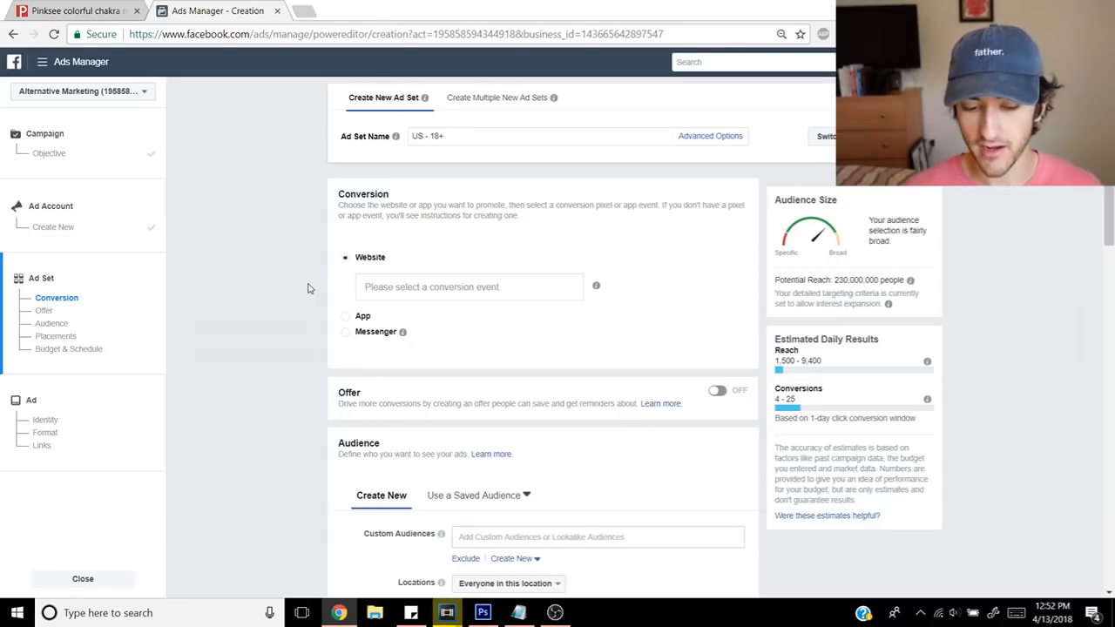
# Step: Examine the ad set's conversion, offer and audience settings, including location, age, gender and detailed targeting
pyautogui.scroll(-3, 307, 288)
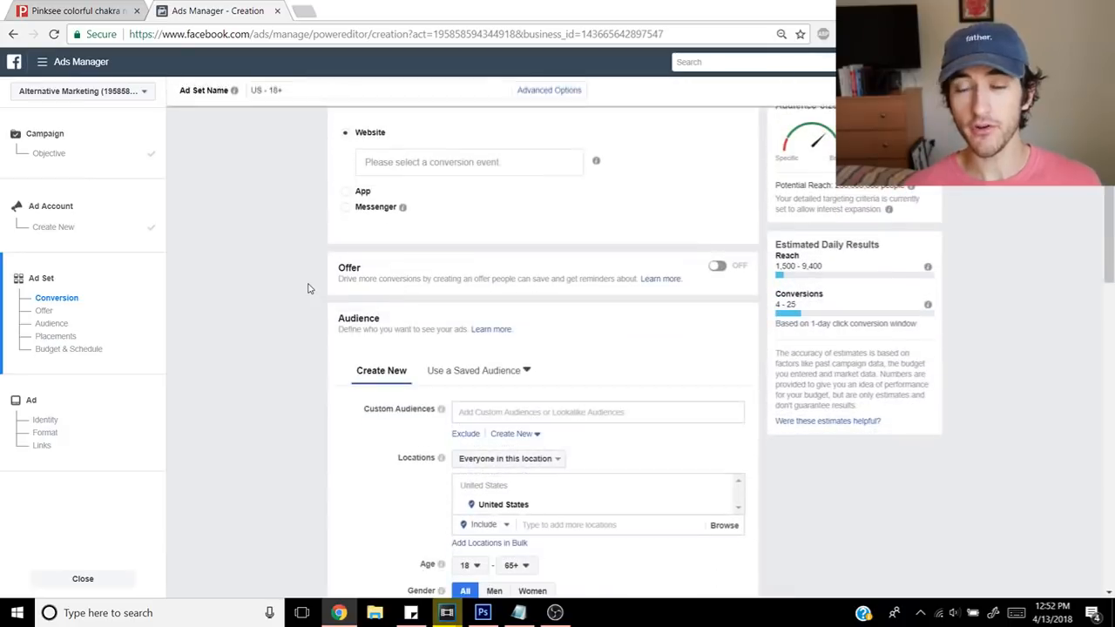
pyautogui.scroll(1, 308, 288)
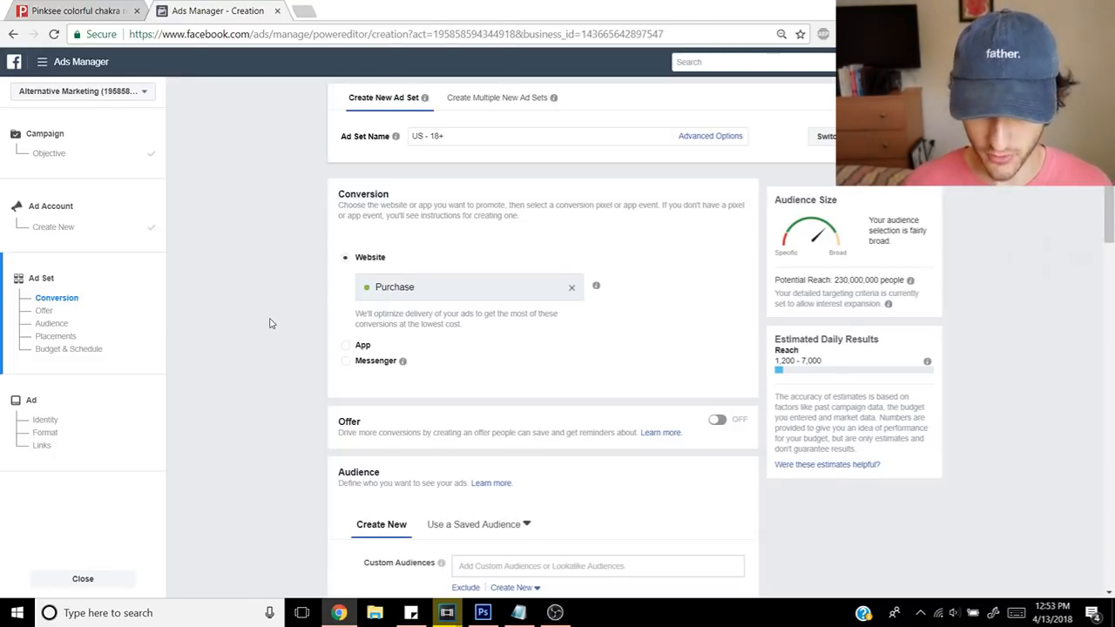
pyautogui.scroll(-3, 269, 323)
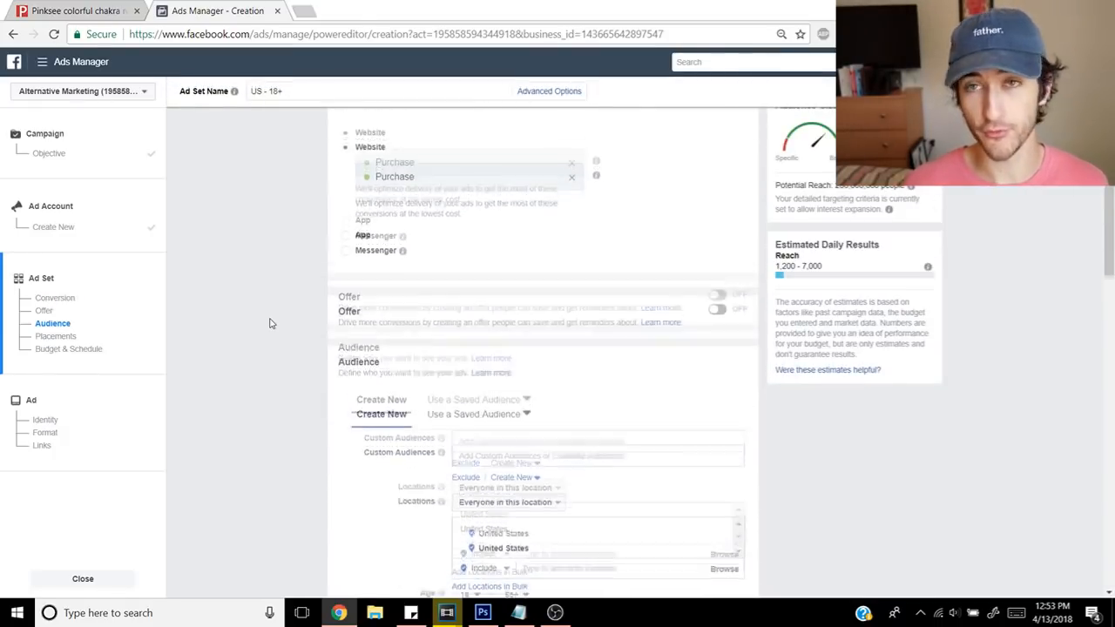
pyautogui.scroll(2, 269, 323)
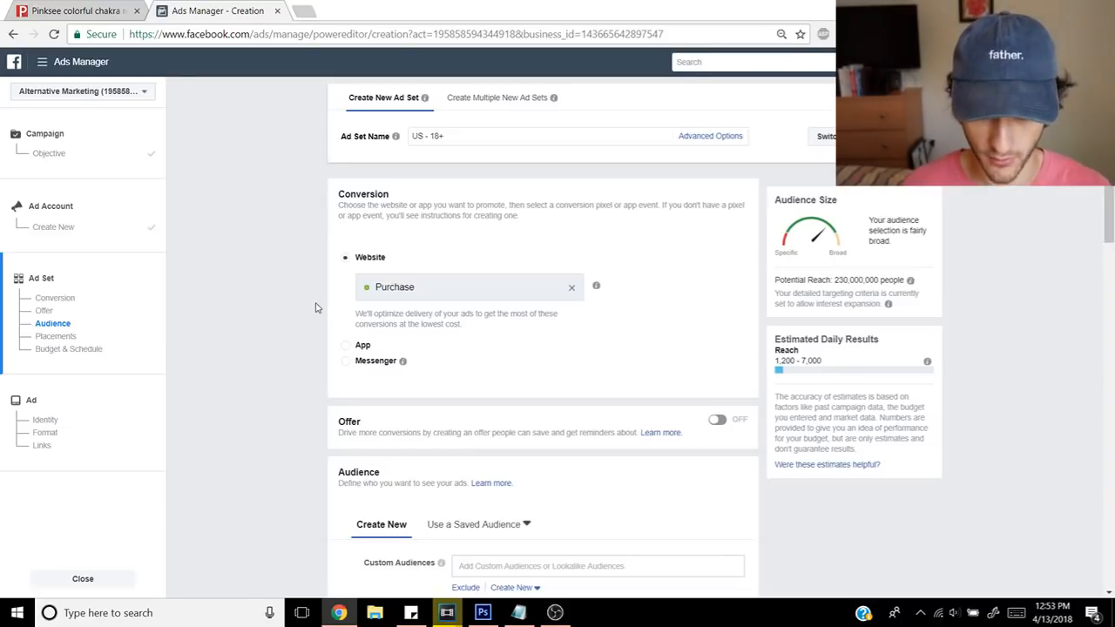
pyautogui.scroll(-3, 317, 308)
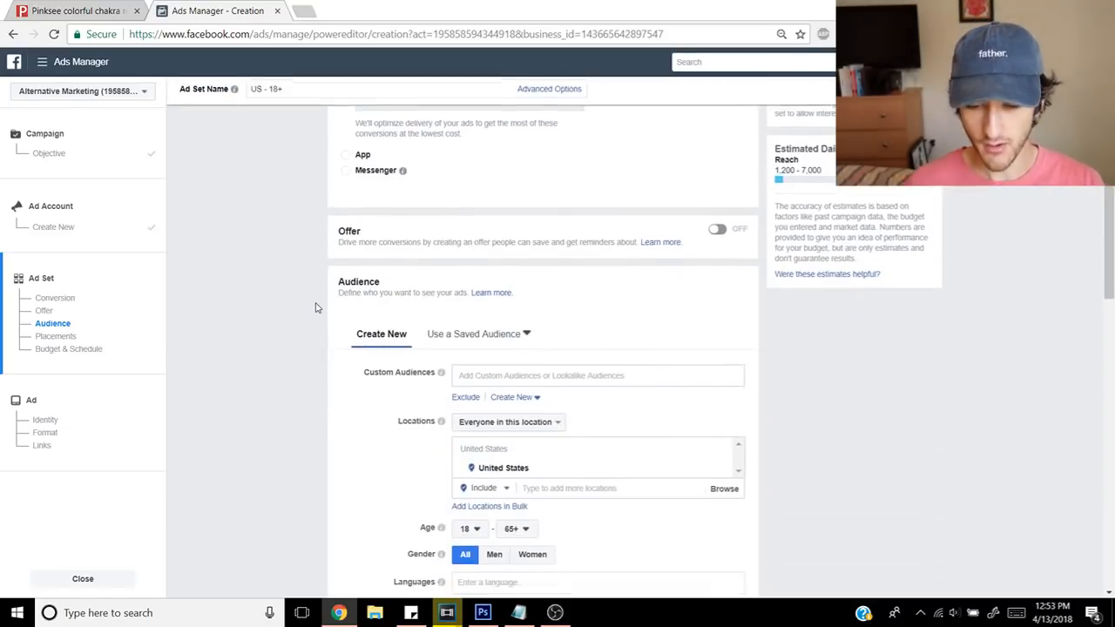
pyautogui.scroll(-1, 316, 307)
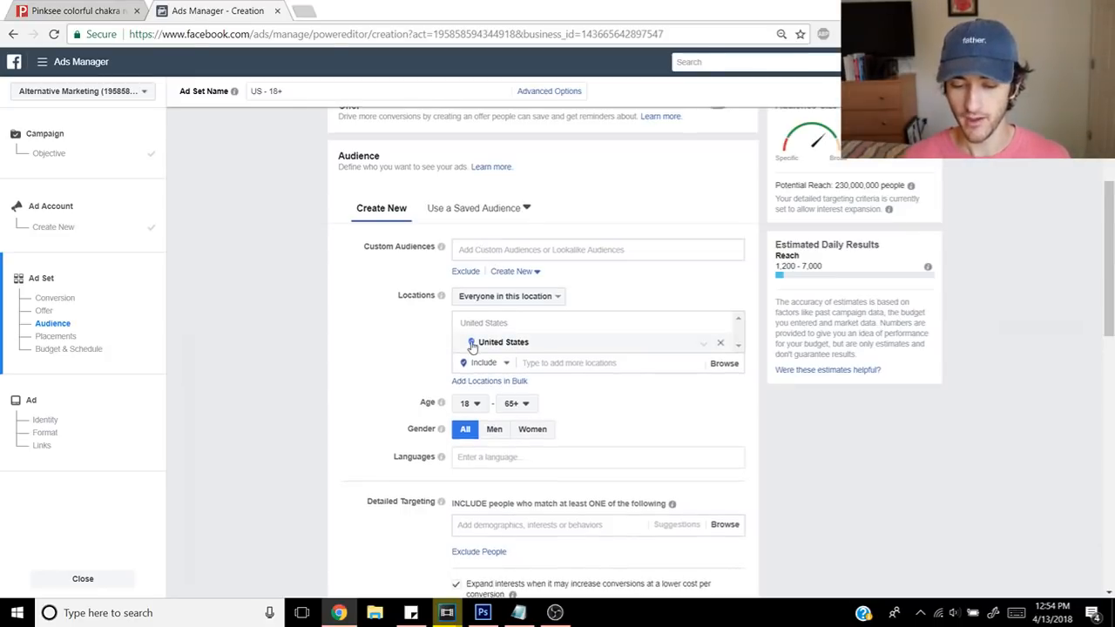
pyautogui.scroll(-2, 540, 320)
pyautogui.scroll(3, 595, 315)
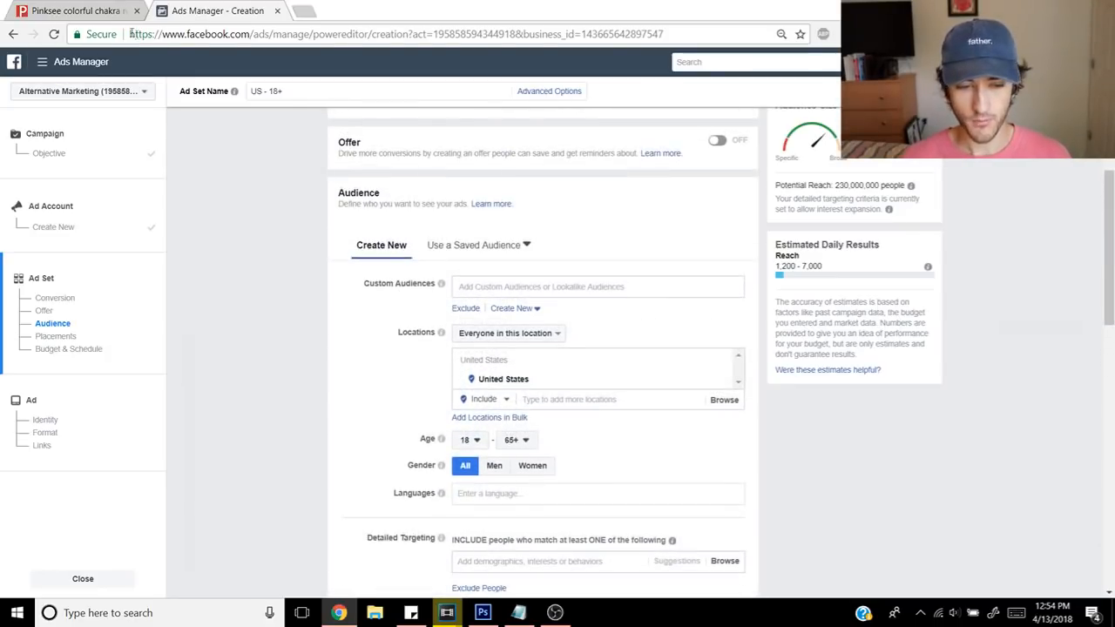
# Step: Examine the chakra rock necklace's product page on Pexda and its enlarged photo to judge the target audience
pyautogui.click(69, 11)
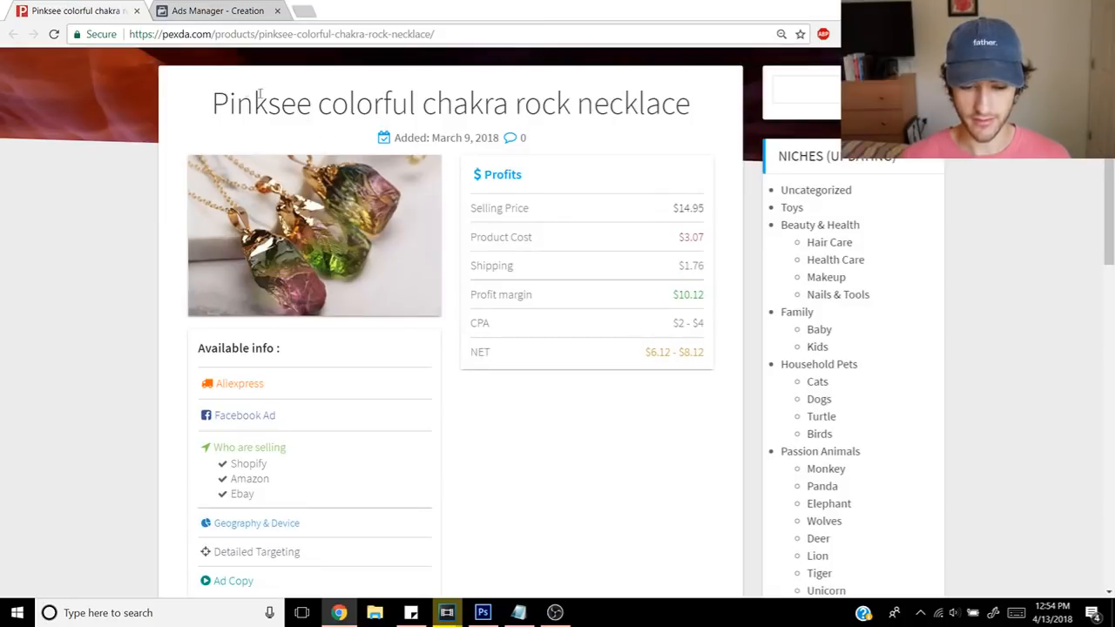
pyautogui.click(277, 223)
pyautogui.click(277, 224)
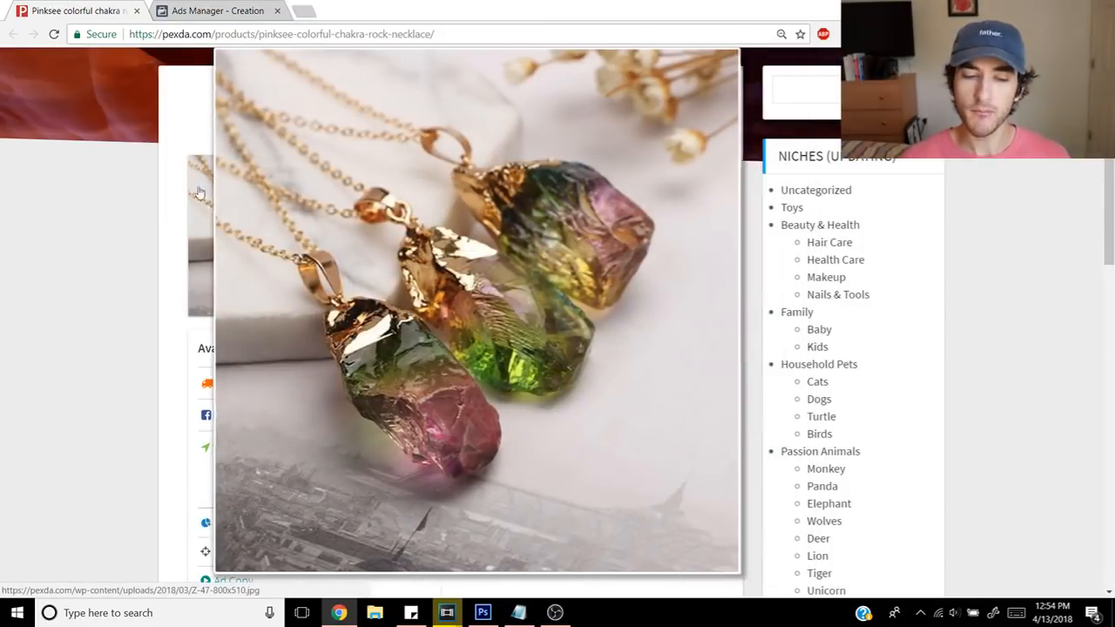
pyautogui.click(218, 11)
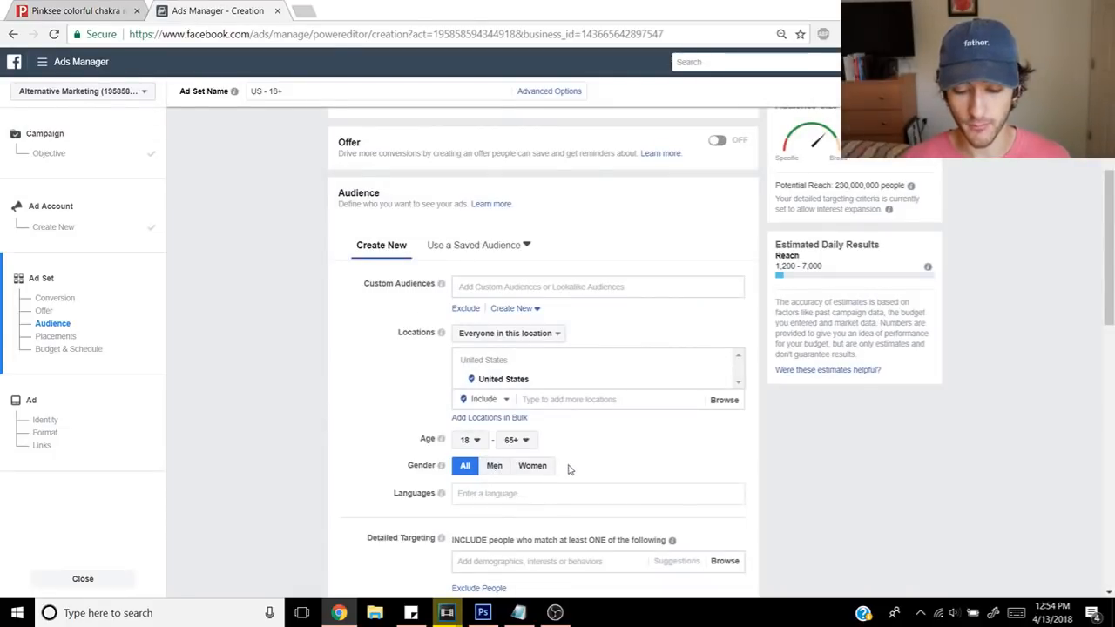
pyautogui.click(120, 7)
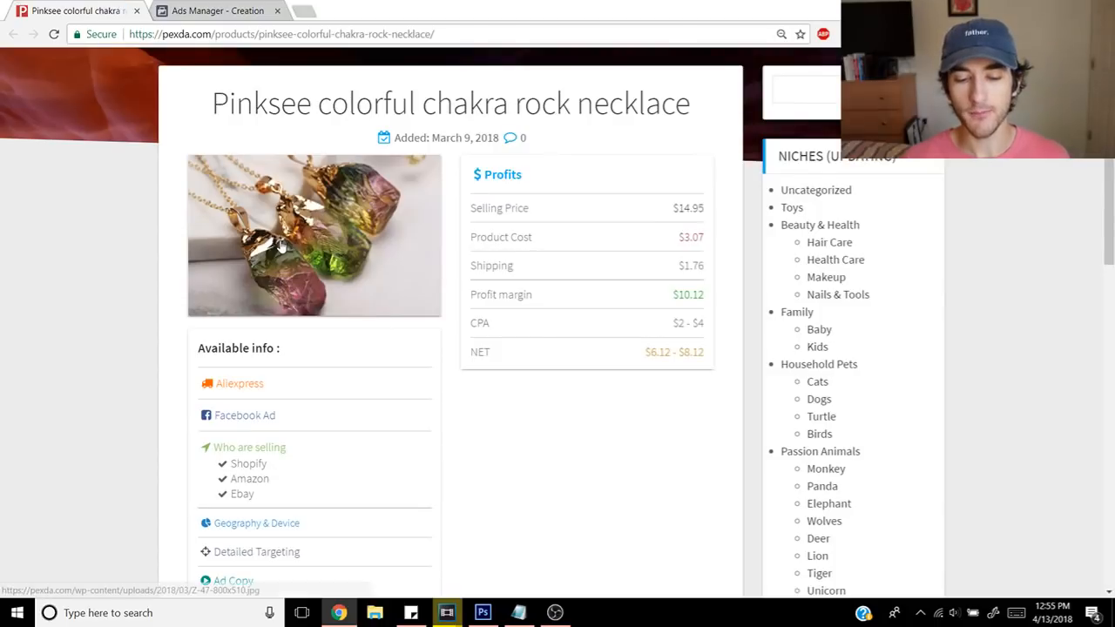
pyautogui.click(281, 247)
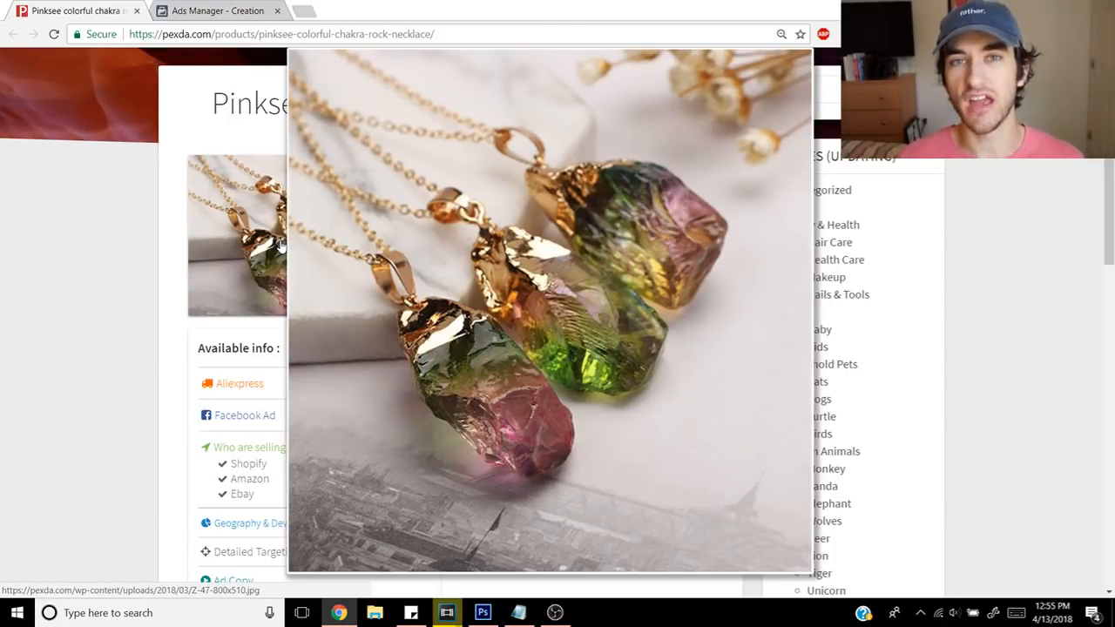
pyautogui.click(280, 247)
# Step: Return to Ads Manager and limit the ad set's audience gender to Women
pyautogui.click(219, 10)
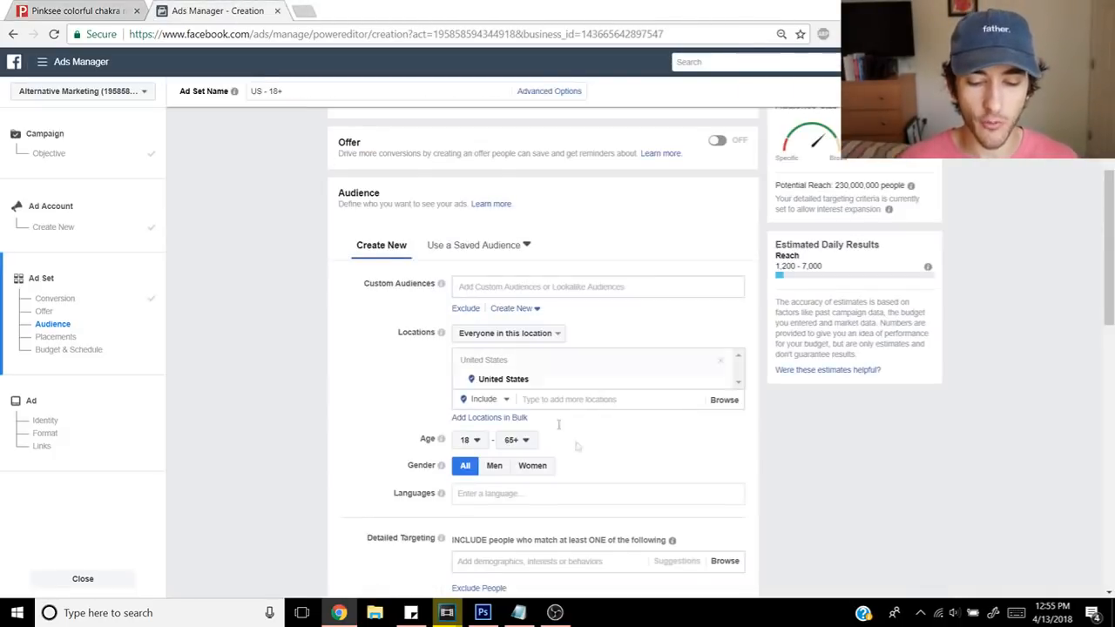
pyautogui.click(535, 466)
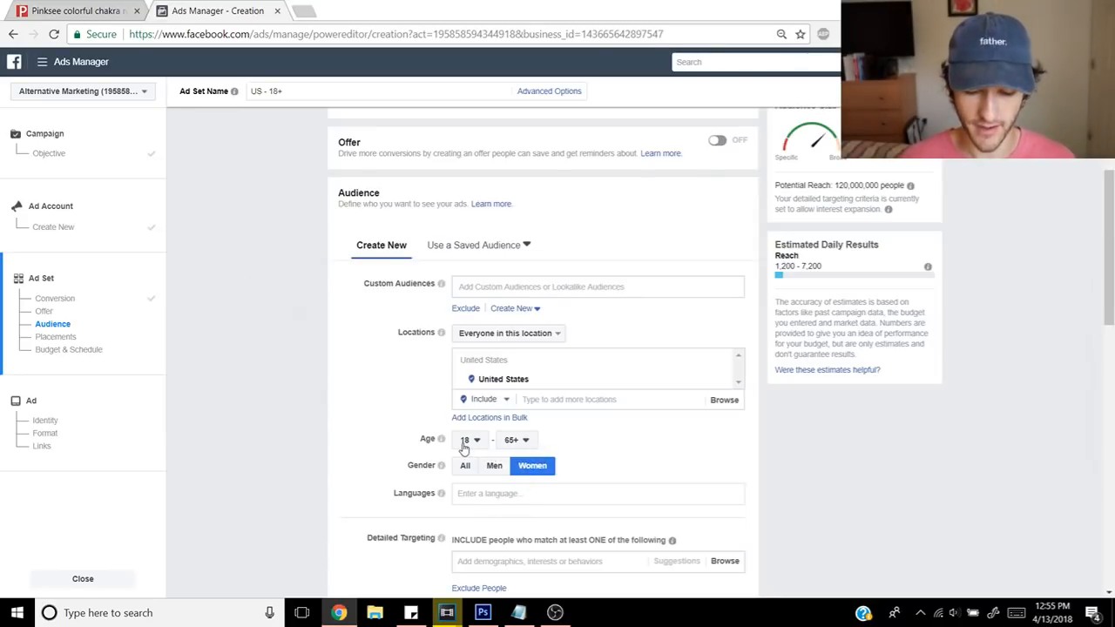
pyautogui.scroll(-3, 636, 423)
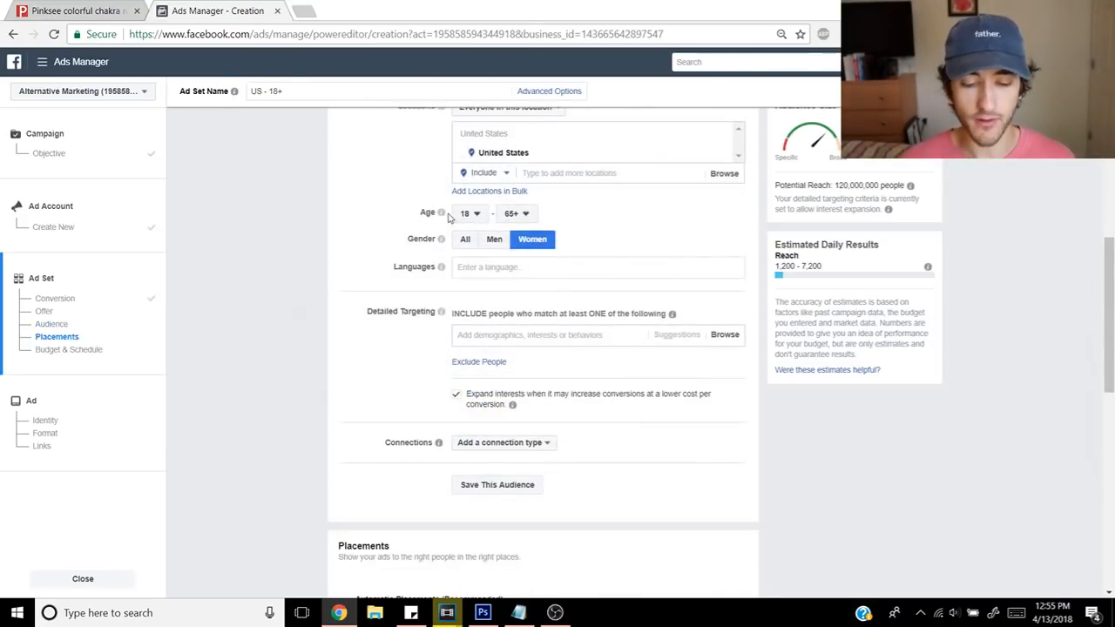
pyautogui.scroll(2, 514, 229)
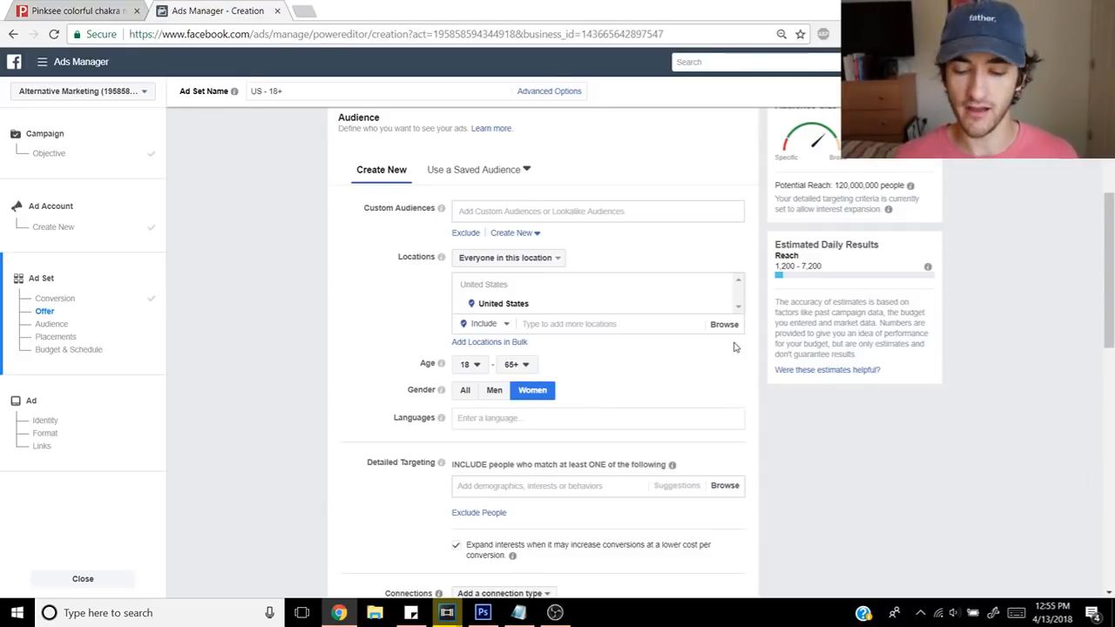
# Step: Add the country United Kingdom to the audience's included locations
pyautogui.click(633, 327)
pyautogui.write('uk')
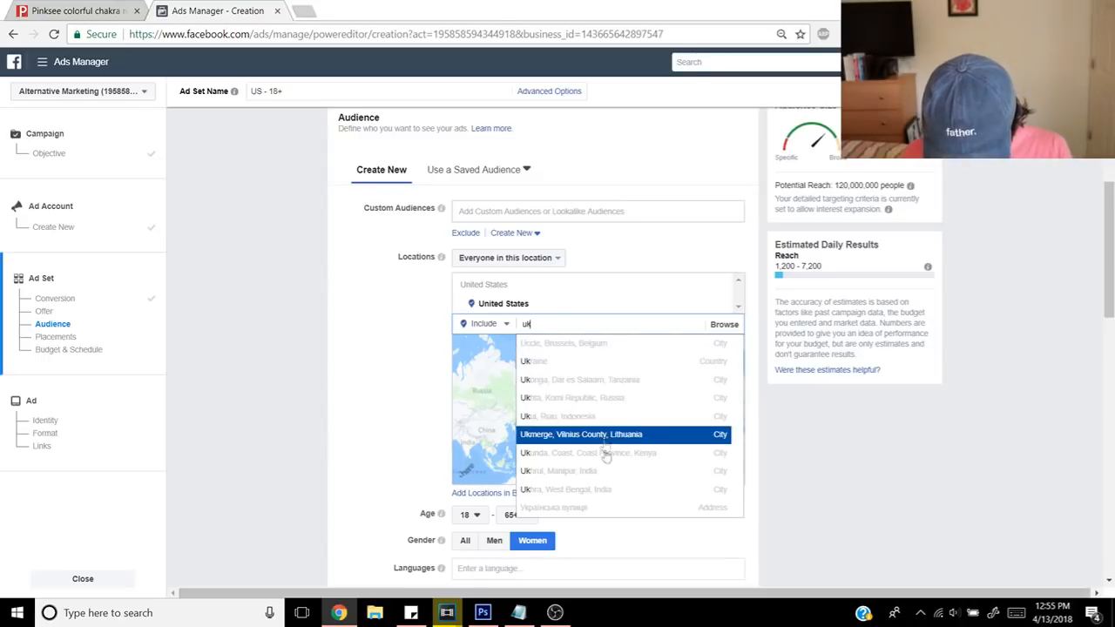
pyautogui.press('BackSpace')
pyautogui.write('nited')
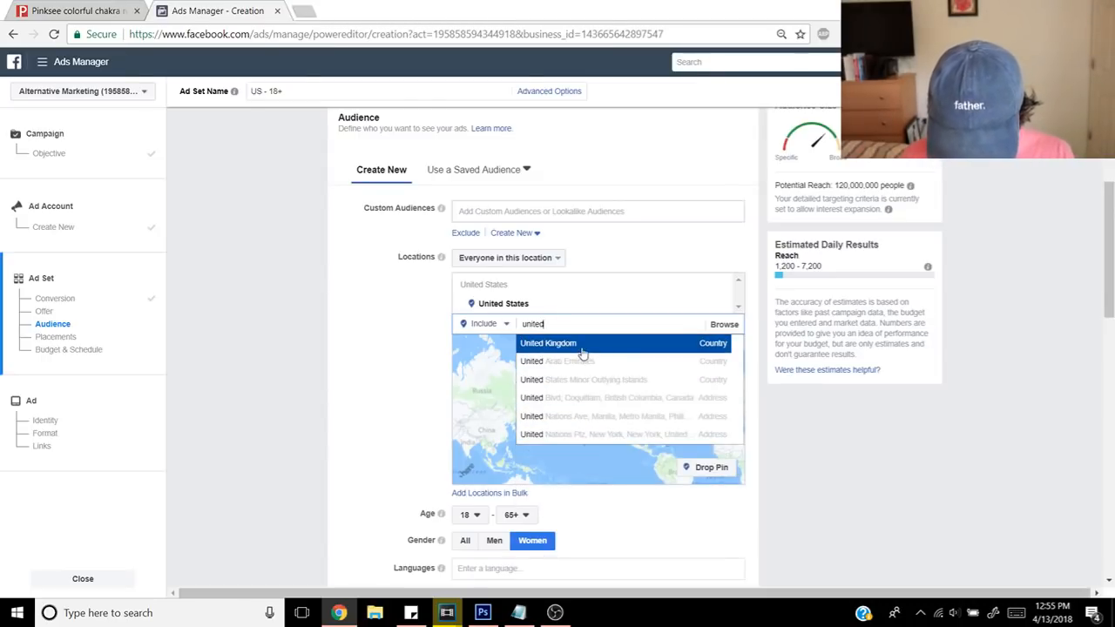
pyautogui.click(580, 346)
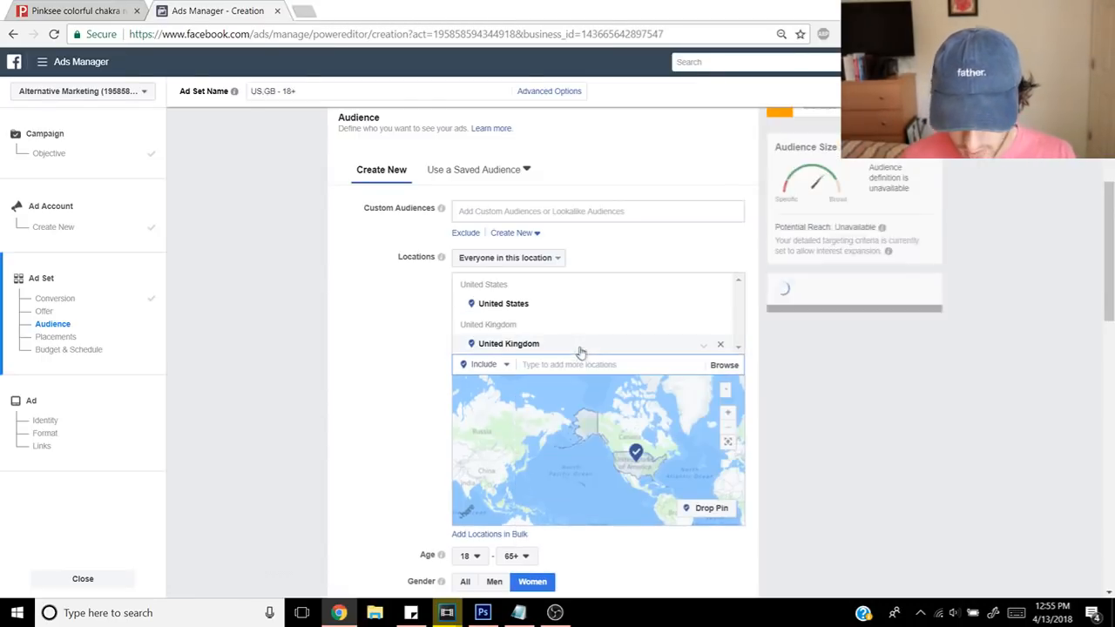
# Step: Add the countries Australia and Canada to the audience's included locations
pyautogui.write('austria')
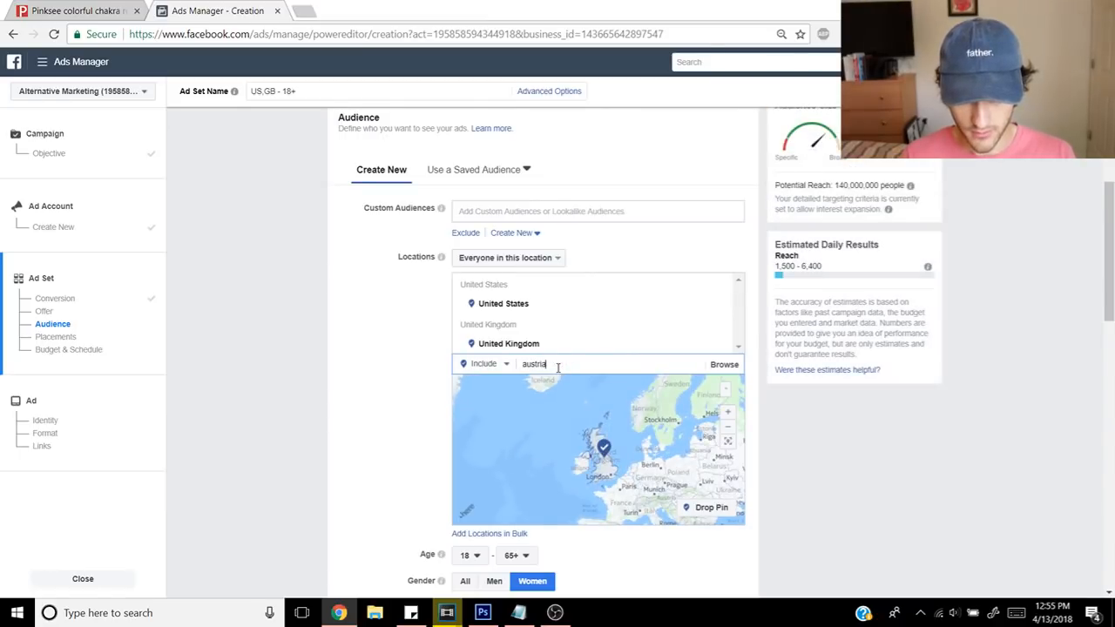
pyautogui.press('BackSpace')
pyautogui.press('BackSpace')
pyautogui.write('lia')
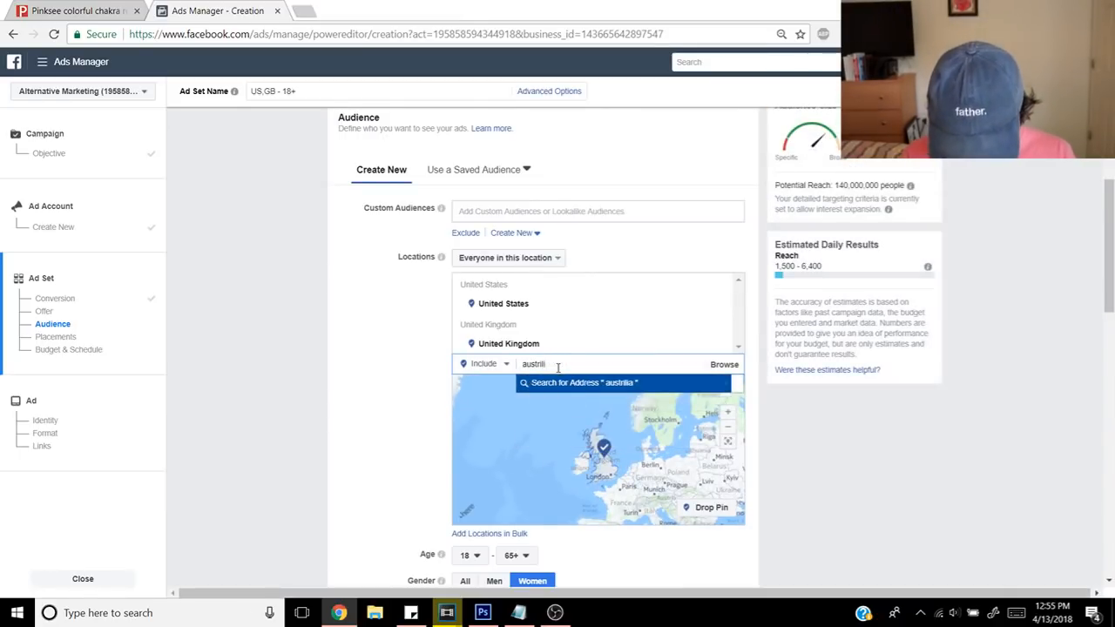
pyautogui.press('BackSpace')
pyautogui.press('BackSpace')
pyautogui.press('BackSpace')
pyautogui.write('alia')
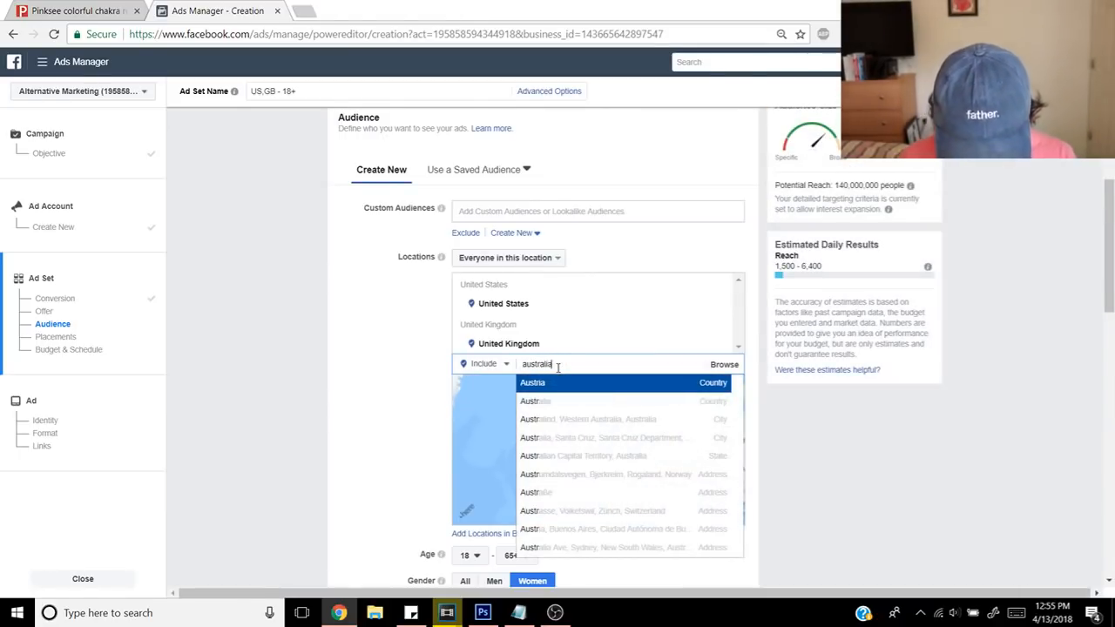
pyautogui.click(557, 387)
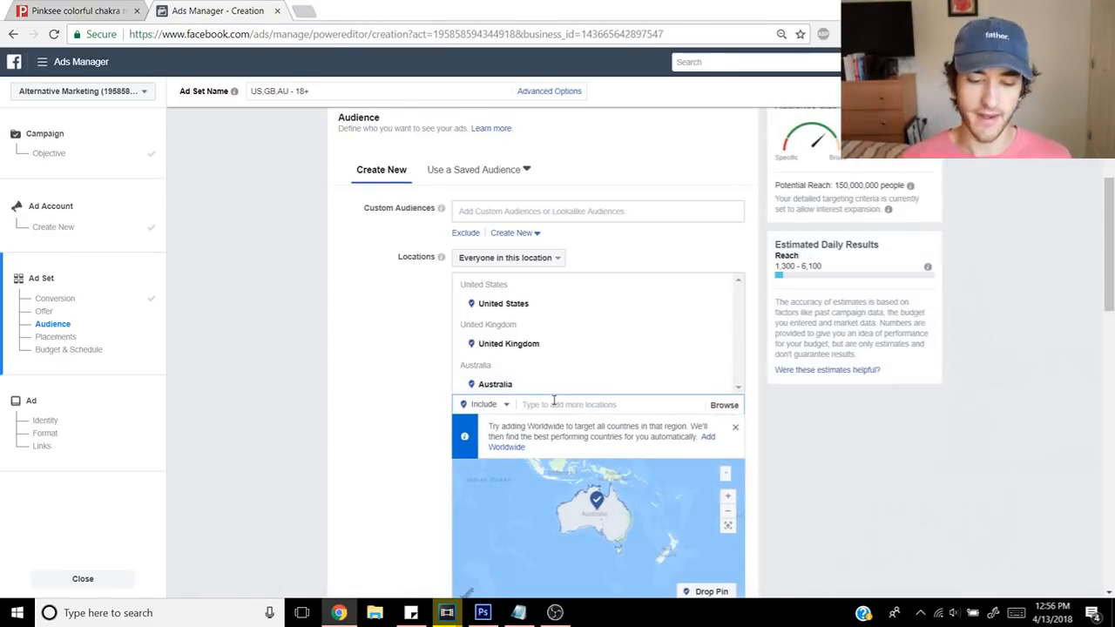
pyautogui.write('canada')
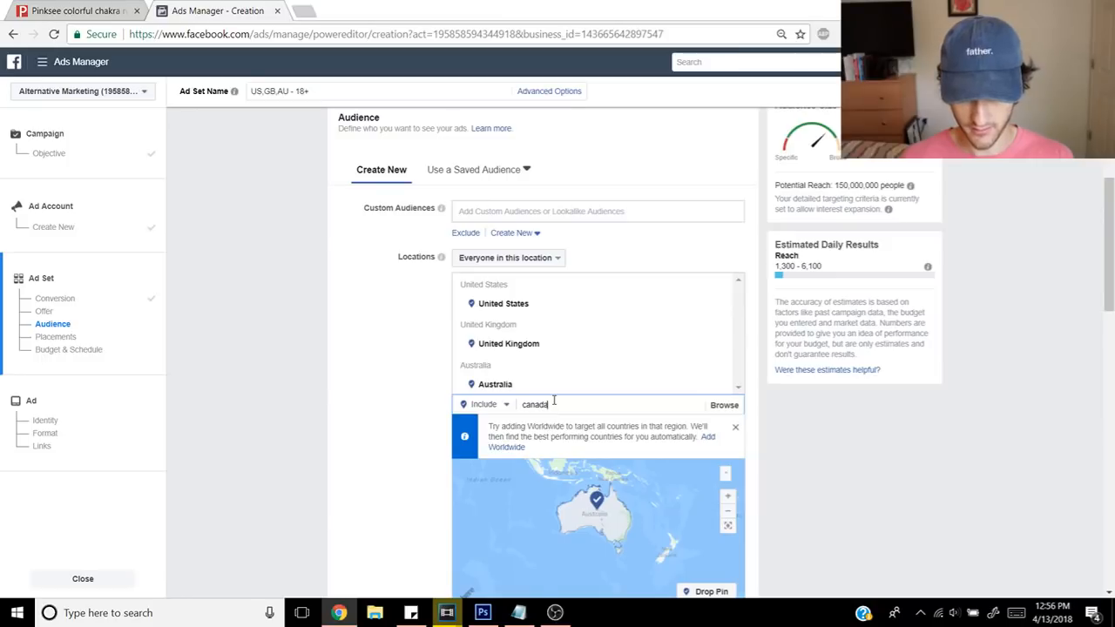
pyautogui.click(555, 426)
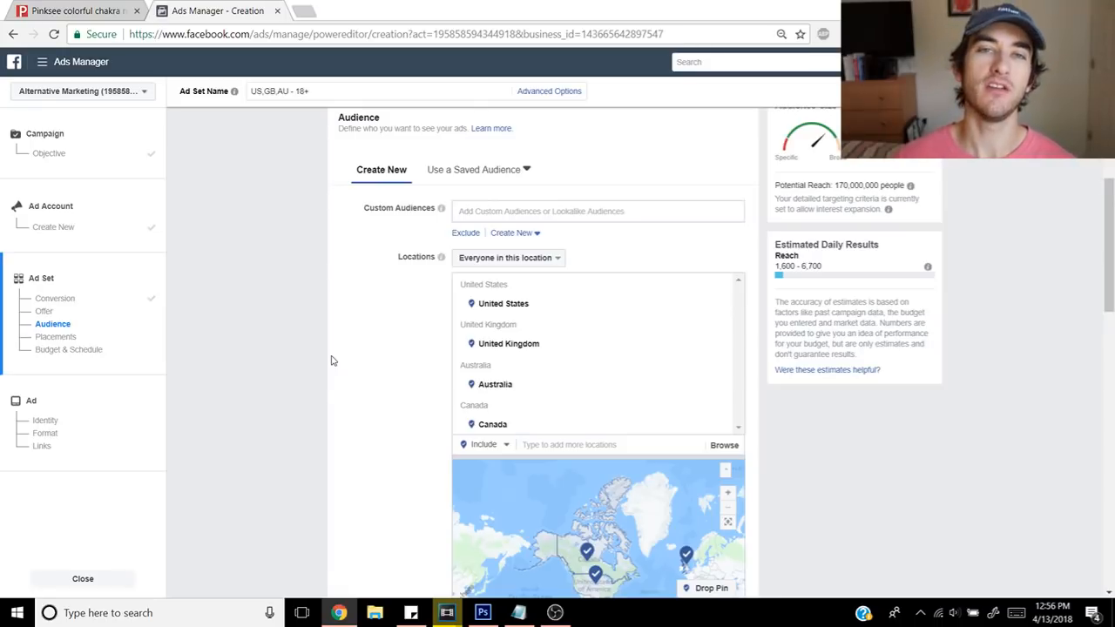
# Step: Remove United States, United Kingdom, Australia and Canada from the audience's included locations
pyautogui.scroll(-1, 331, 360)
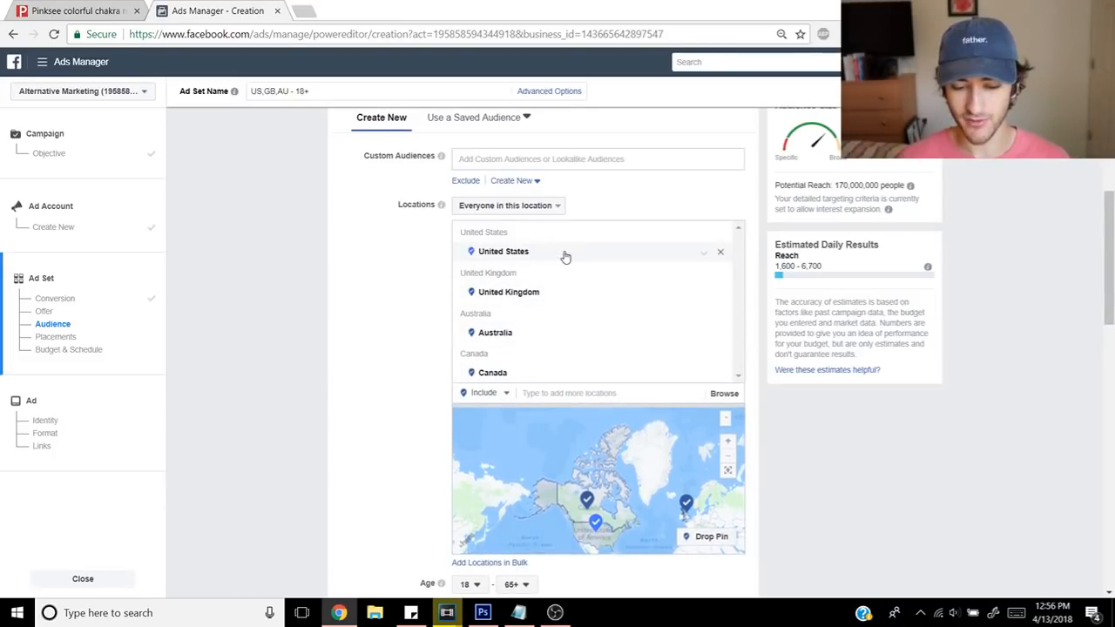
pyautogui.click(720, 252)
pyautogui.click(720, 254)
pyautogui.click(721, 253)
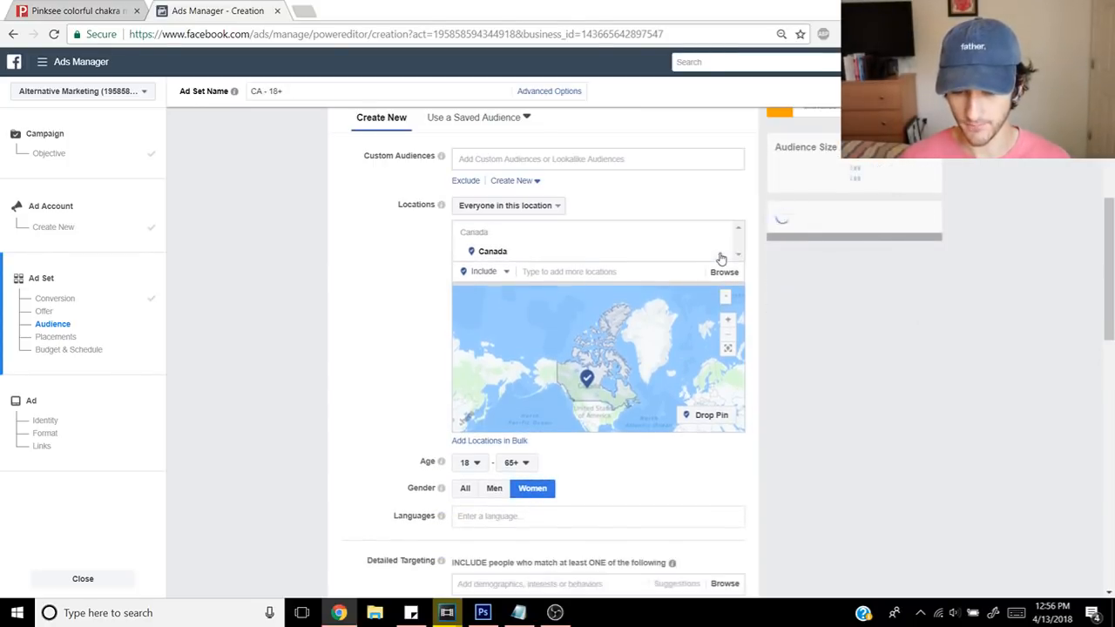
pyautogui.click(720, 254)
# Step: Add the region Worldwide to the audience's included locations
pyautogui.click(575, 232)
pyautogui.write('w')
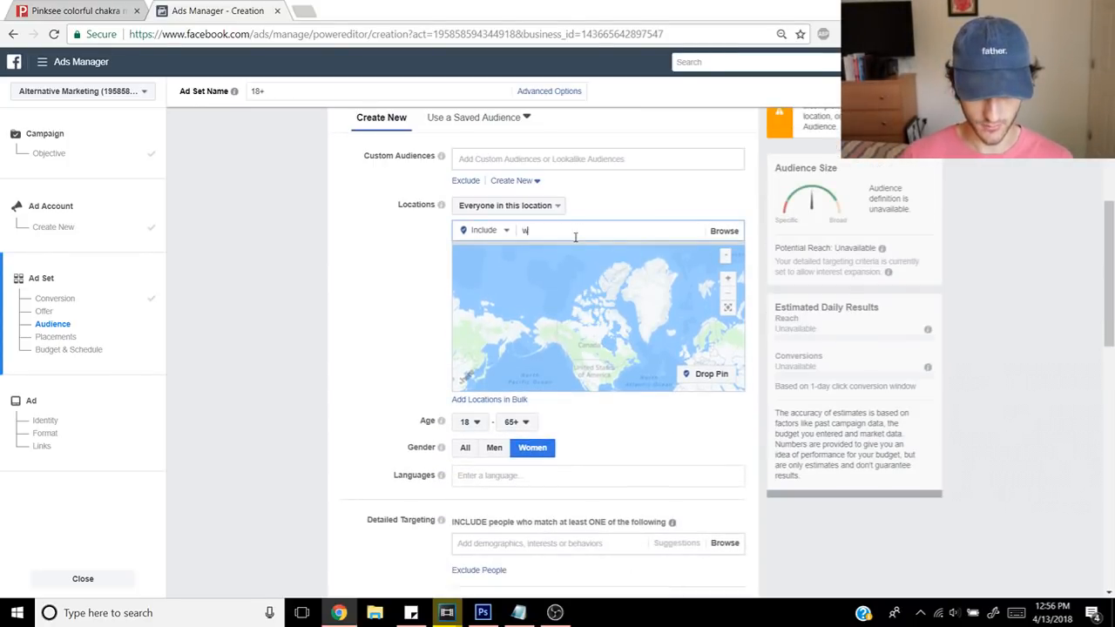
pyautogui.write('or')
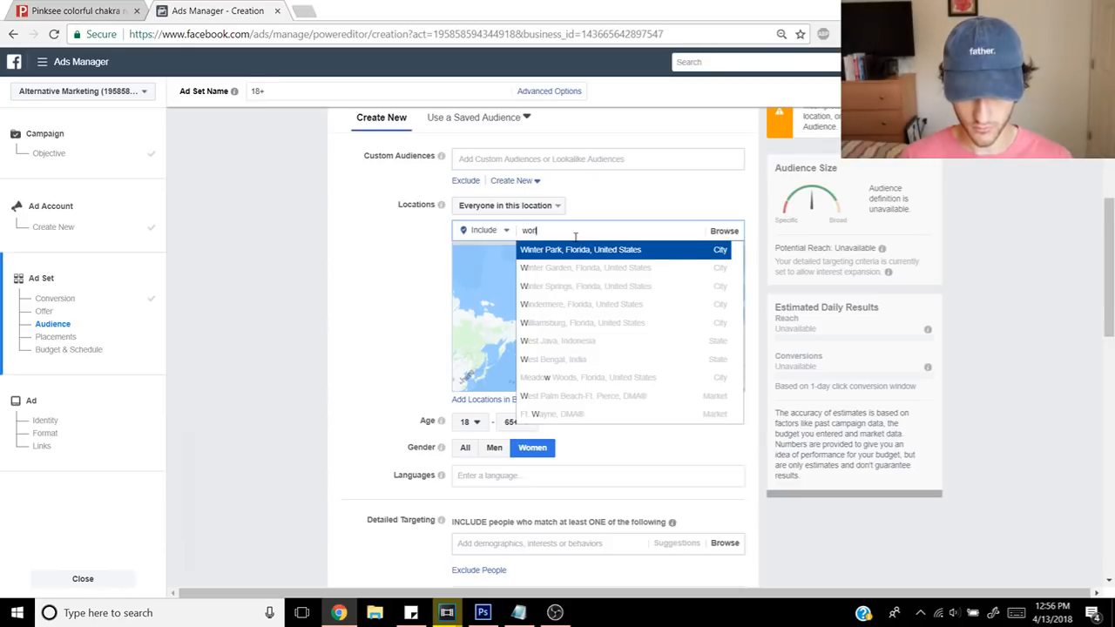
pyautogui.write('ldiwde')
pyautogui.press('BackSpace')
pyautogui.press('BackSpace')
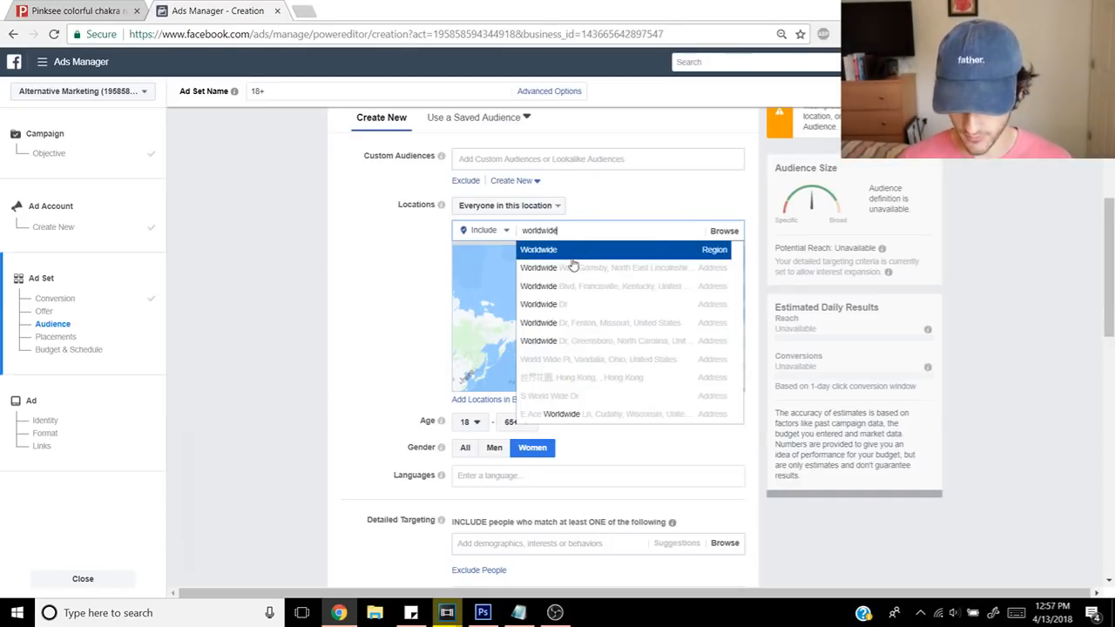
pyautogui.click(562, 251)
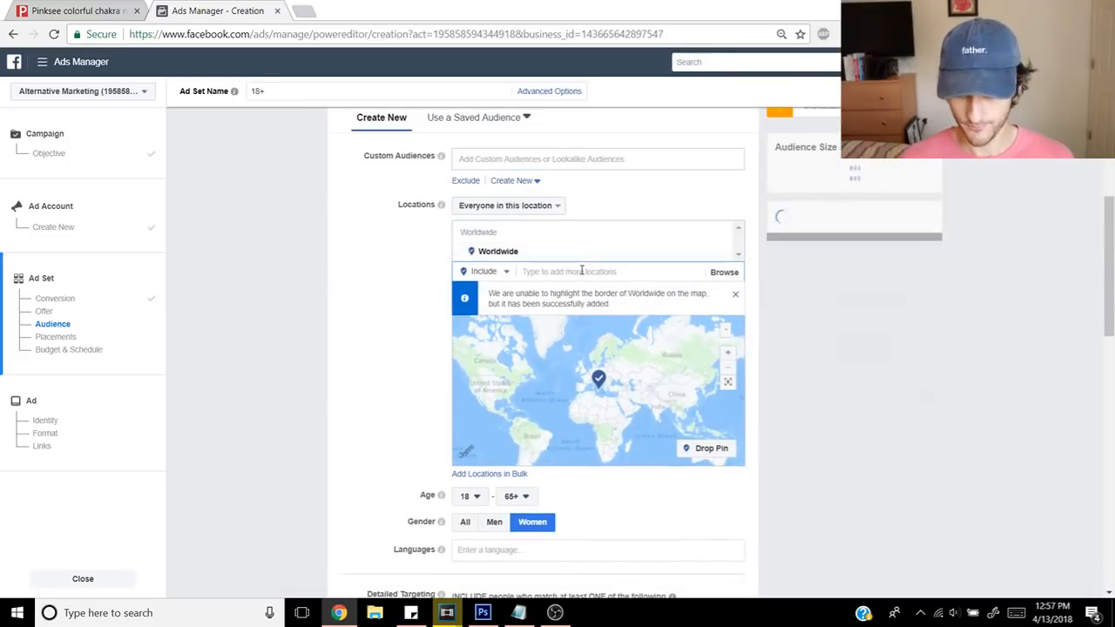
# Step: Exclude the country India and the region Africa from the audience's locations
pyautogui.click(484, 272)
pyautogui.click(478, 309)
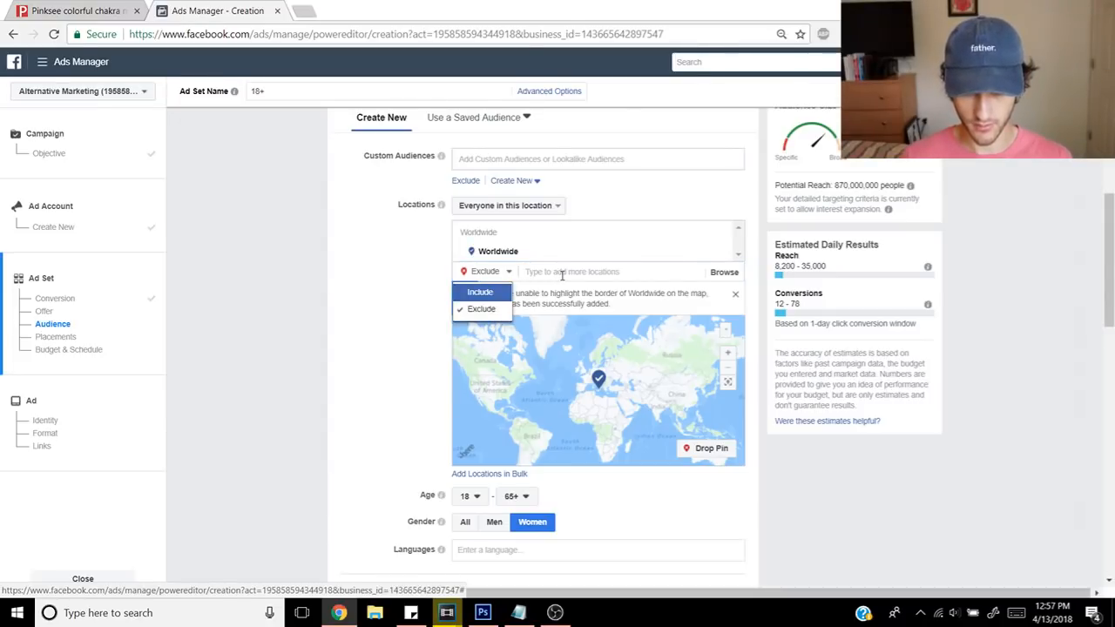
pyautogui.click(559, 274)
pyautogui.write('india')
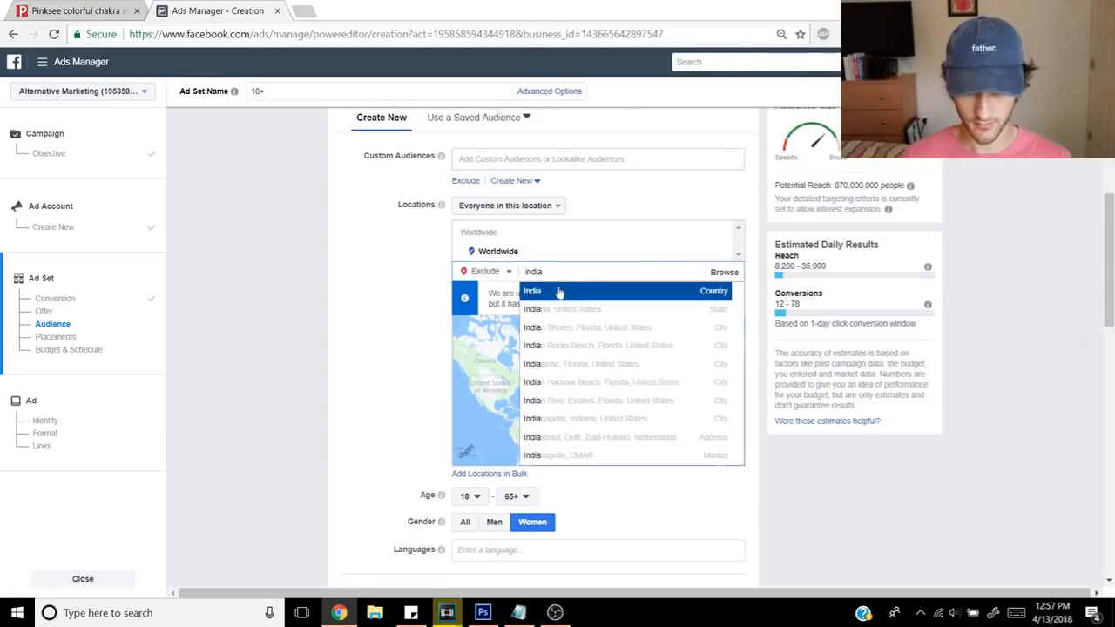
pyautogui.click(558, 290)
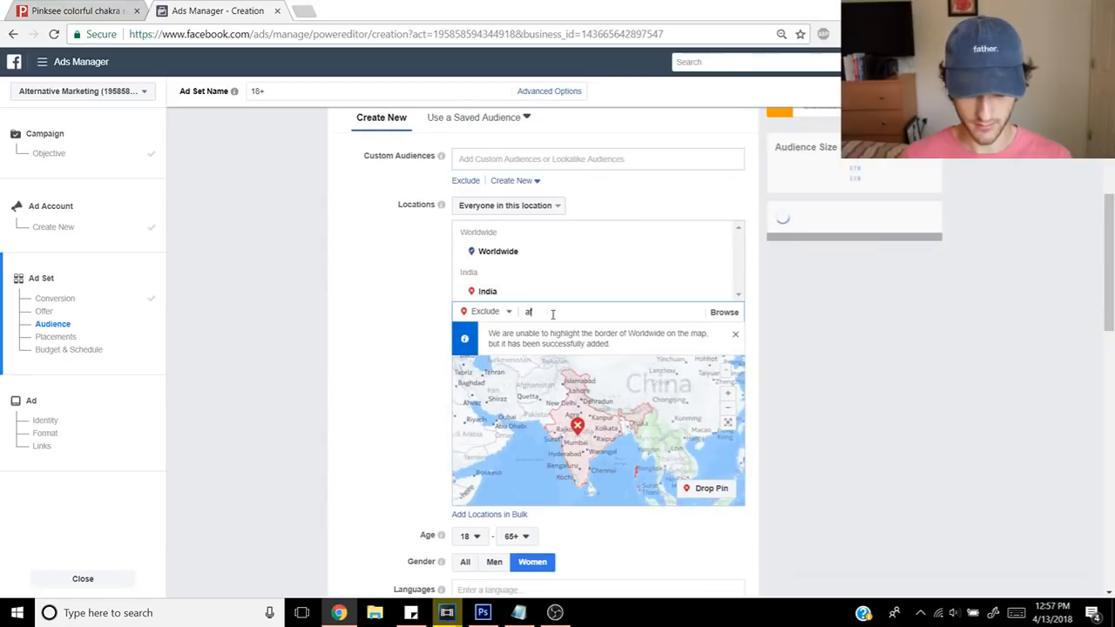
pyautogui.write('africa')
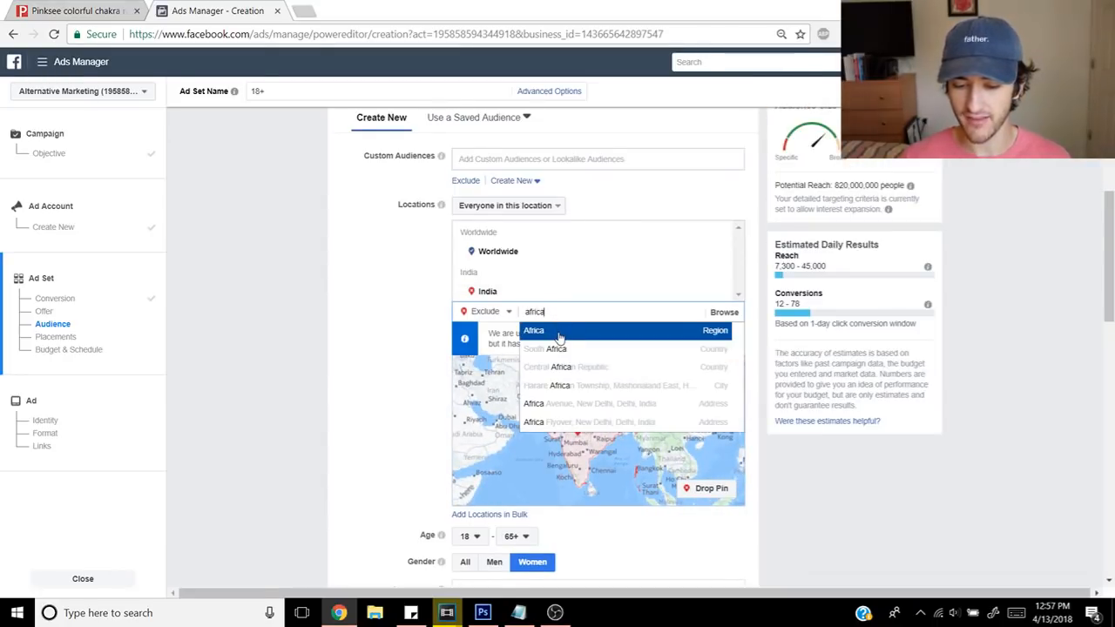
pyautogui.click(559, 333)
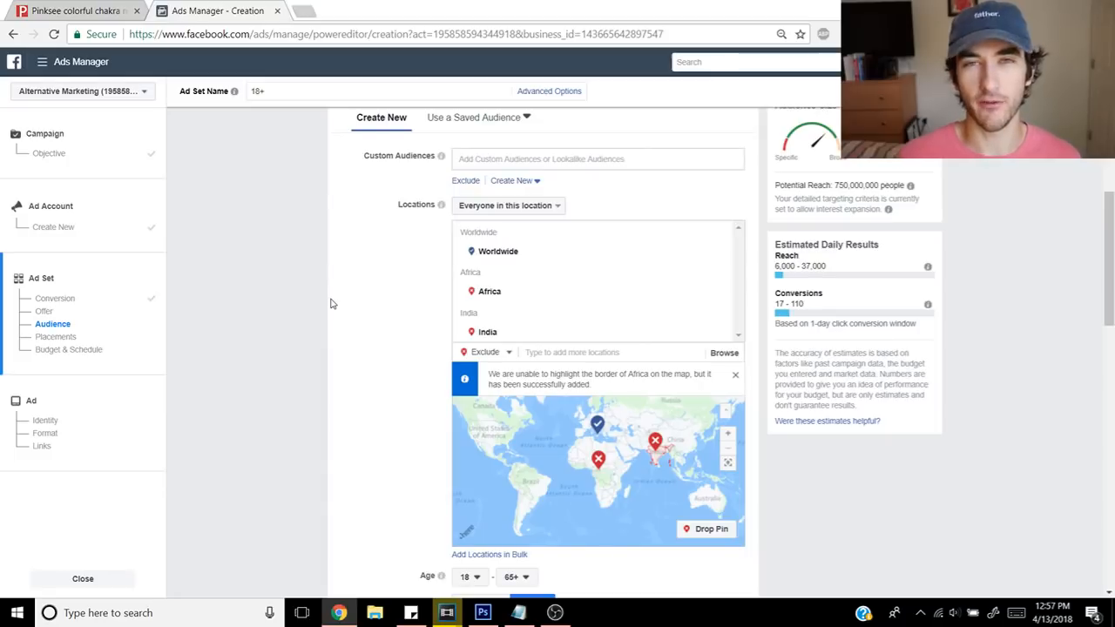
# Step: Check the chakra necklace's product page on Pexda for an interest to target, and return to Ads Manager
pyautogui.scroll(-2, 392, 373)
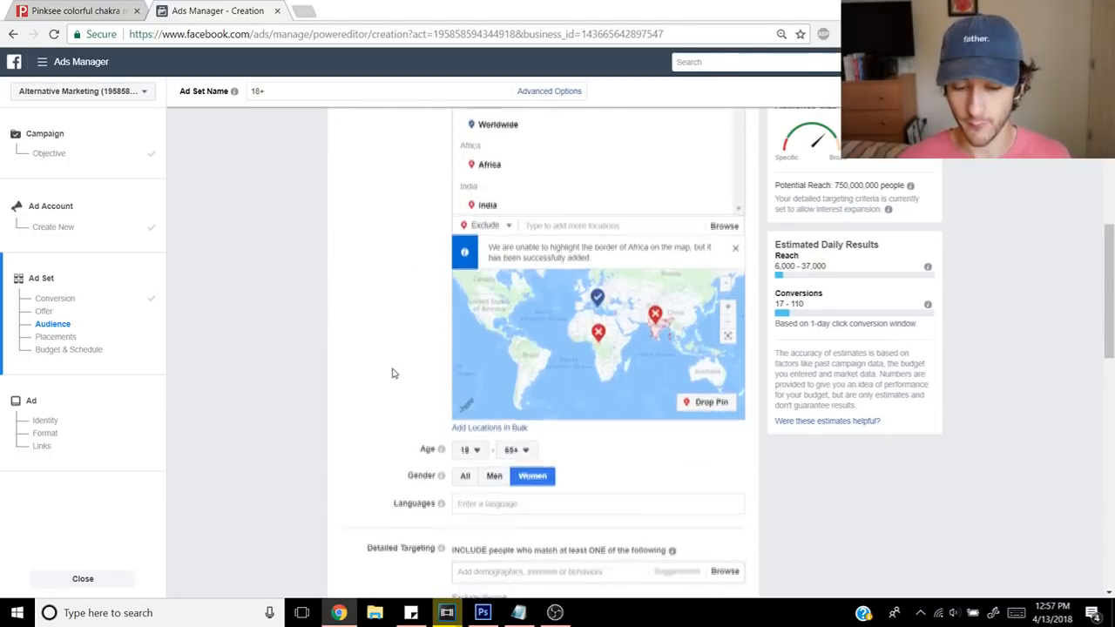
pyautogui.scroll(2, 392, 373)
pyautogui.scroll(-5, 436, 369)
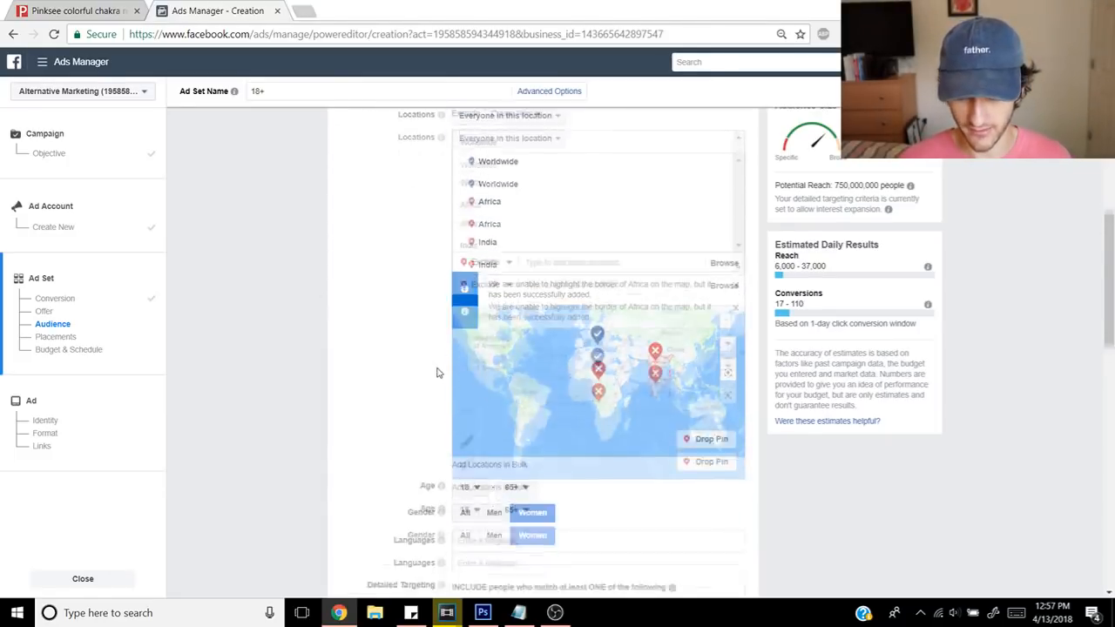
pyautogui.click(503, 181)
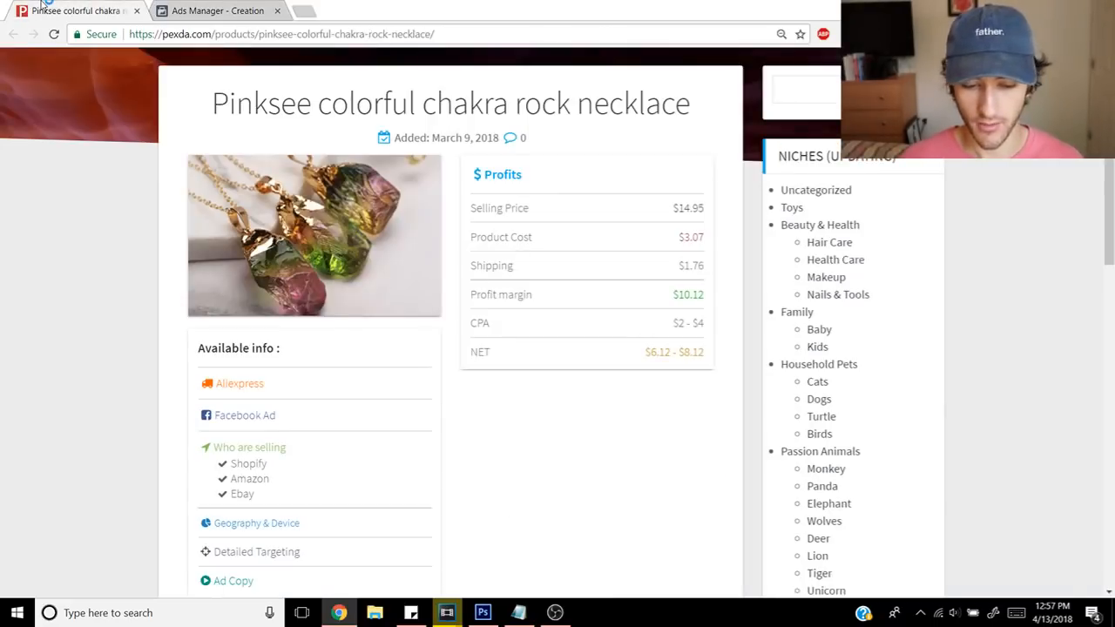
pyautogui.click(74, 10)
pyautogui.moveTo(311, 266)
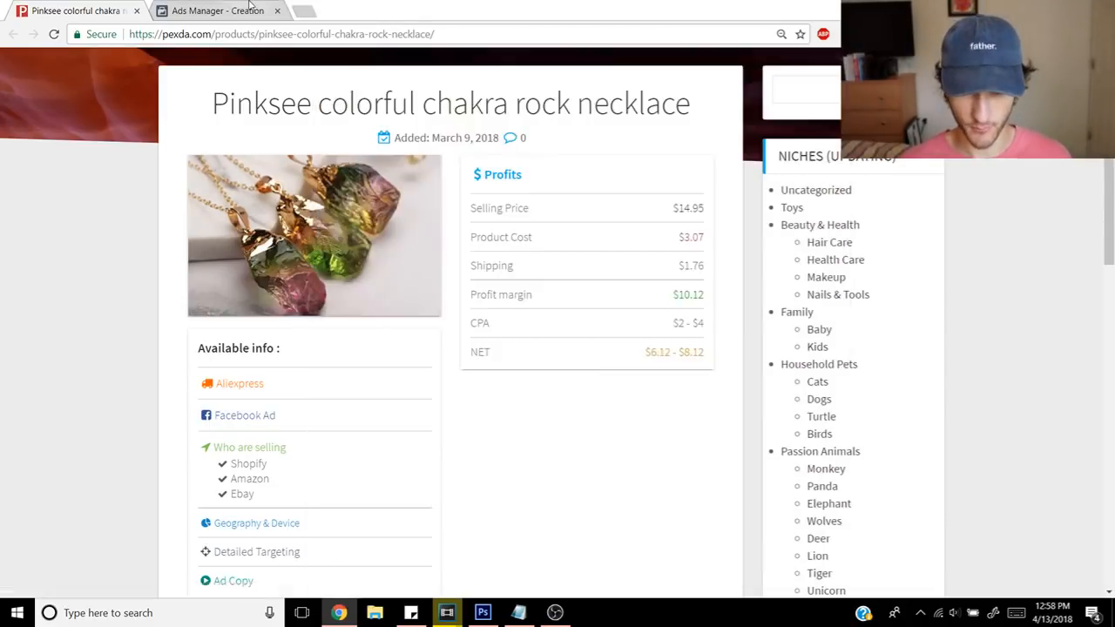
pyautogui.click(218, 10)
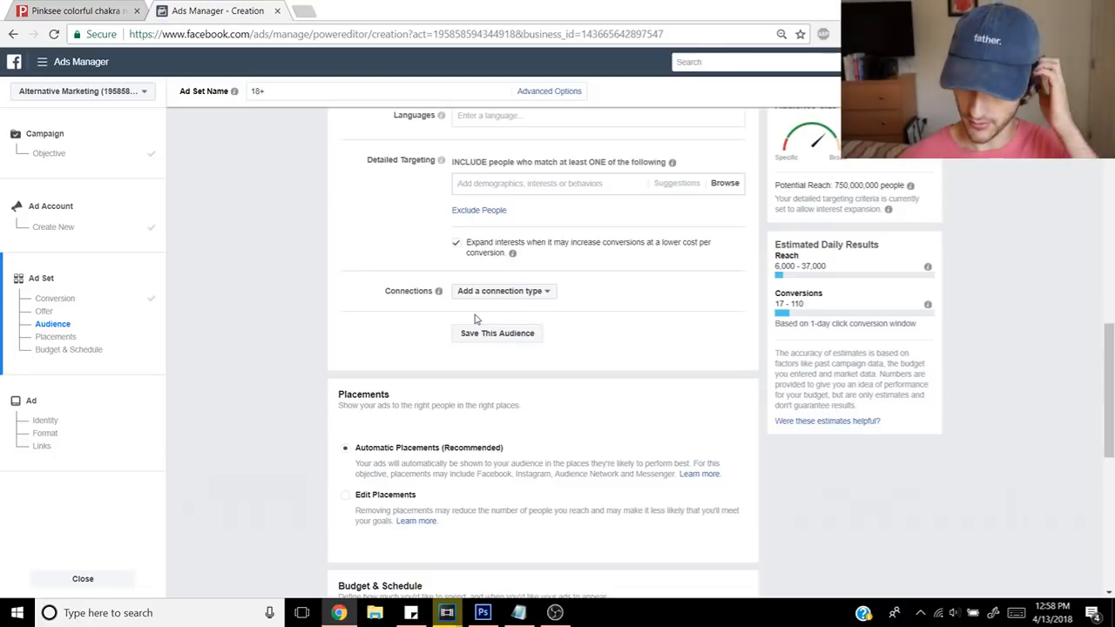
# Step: Add the interest Chakra to the detailed targeting and turn off interest expansion
pyautogui.click(492, 190)
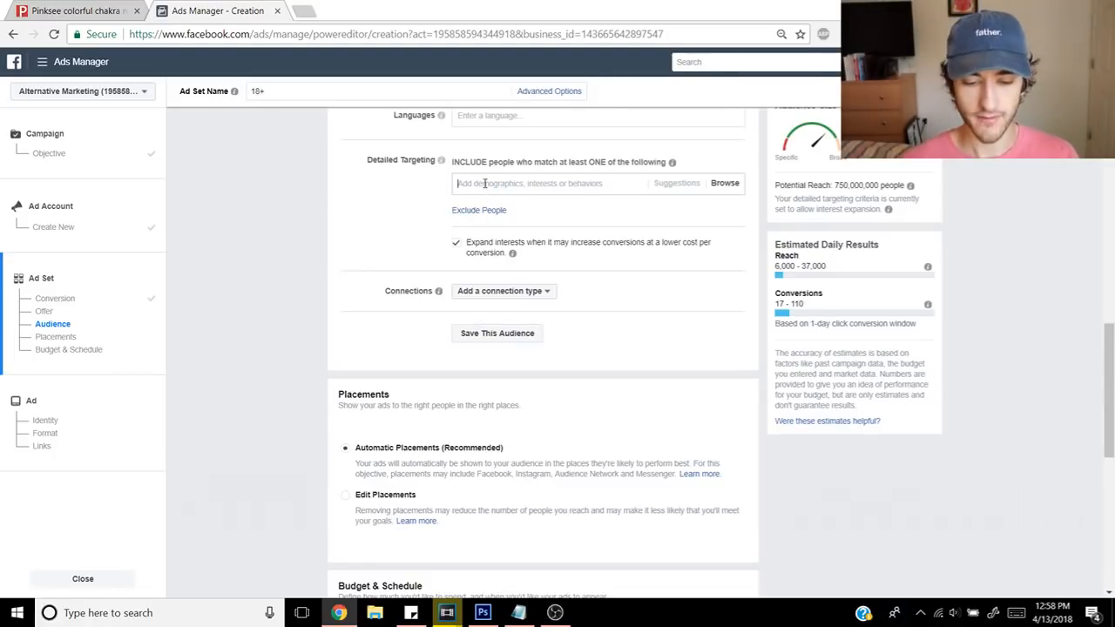
pyautogui.write('chakra')
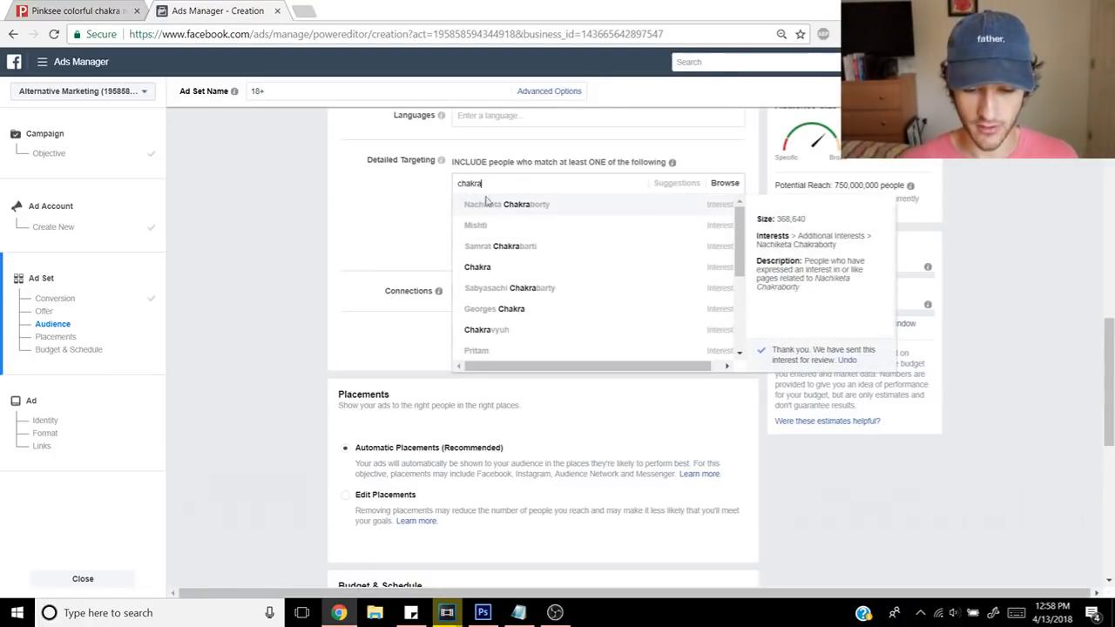
pyautogui.click(495, 267)
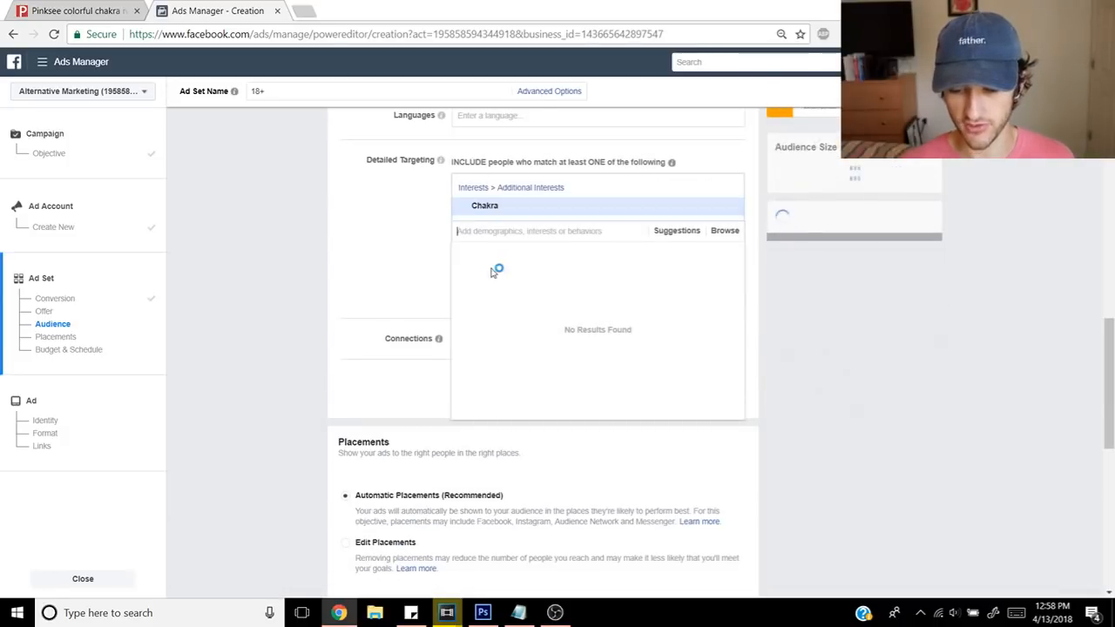
pyautogui.click(117, 11)
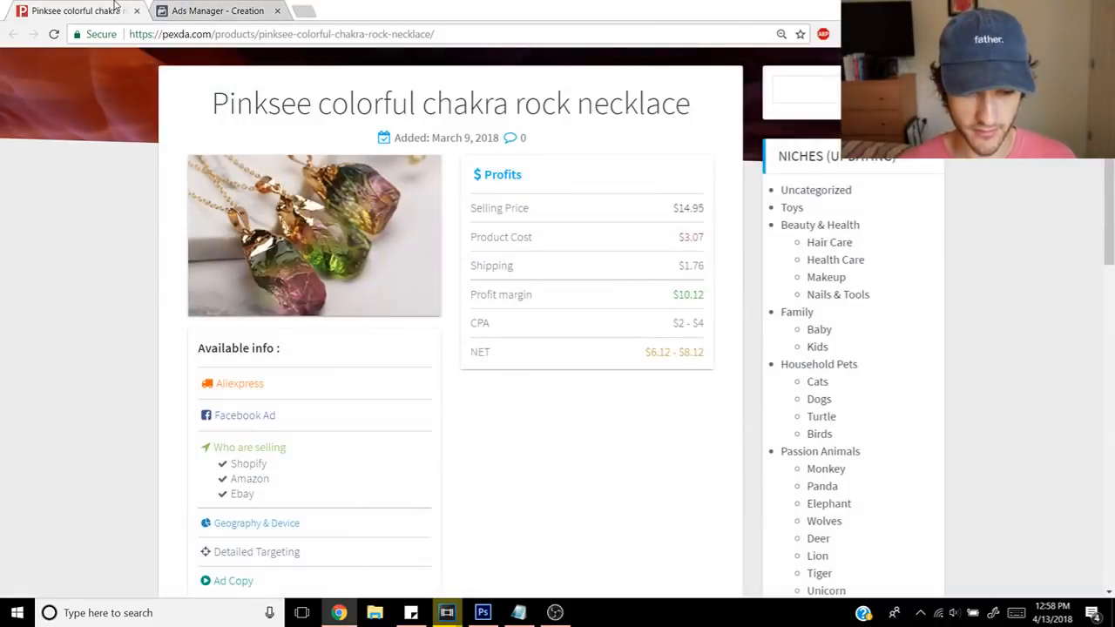
pyautogui.click(234, 11)
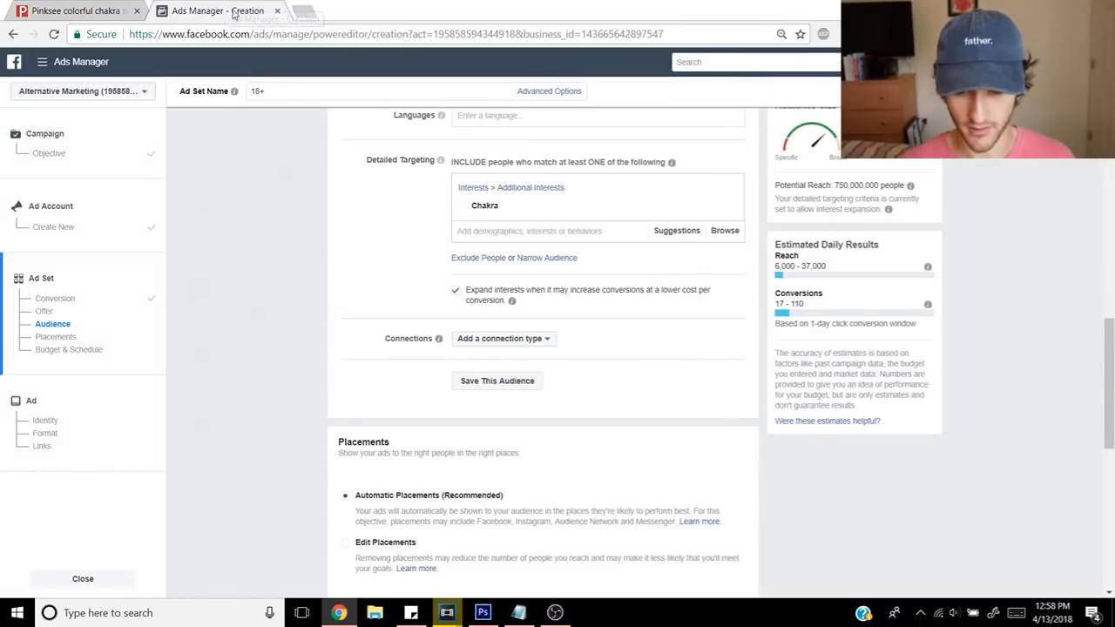
pyautogui.click(454, 293)
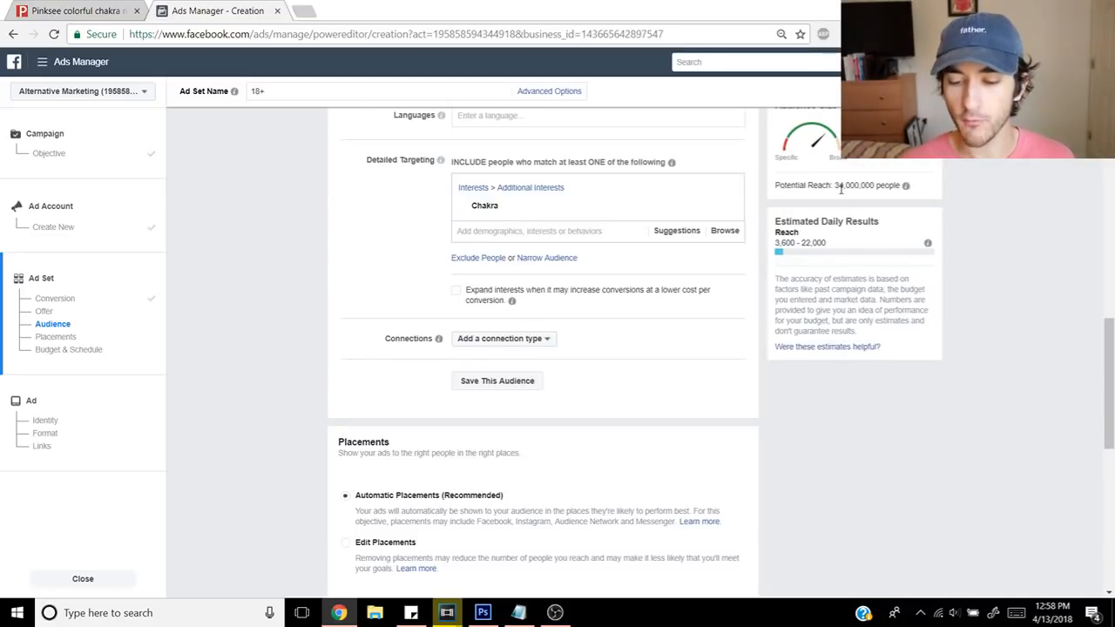
# Step: Narrow the audience to people who must also match the purchase behavior Engaged Shoppers
pyautogui.click(539, 259)
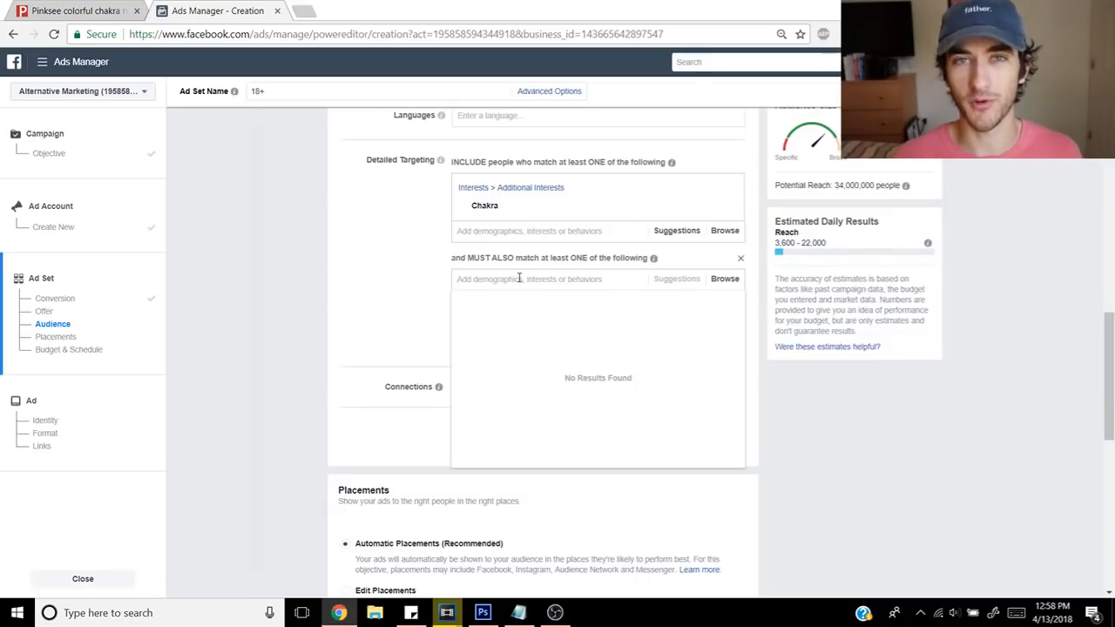
pyautogui.write('engag')
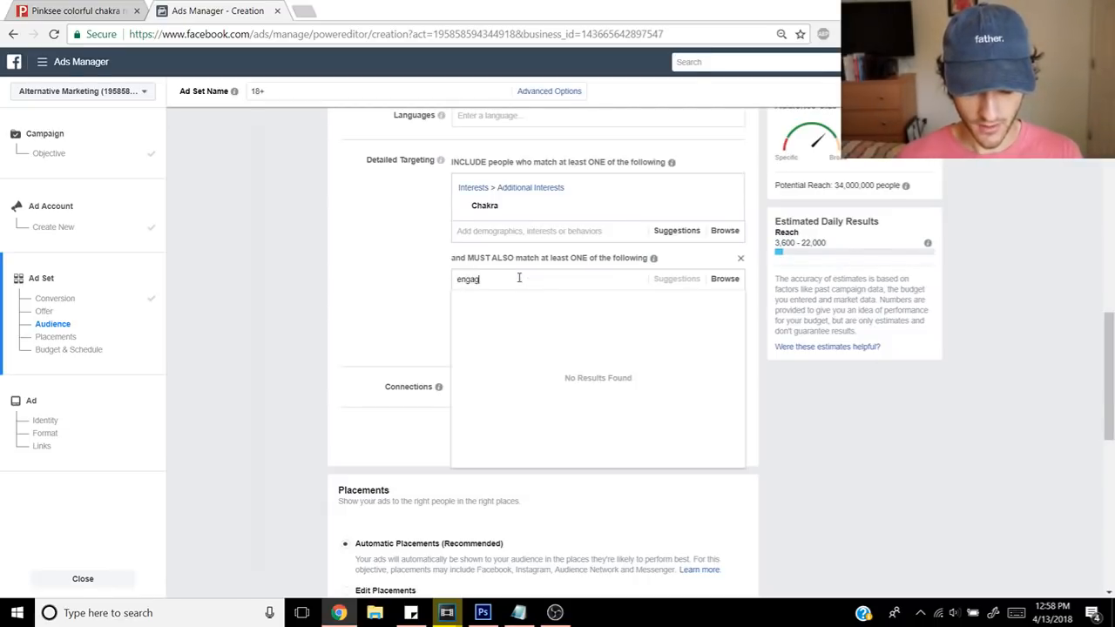
pyautogui.write('ed shop')
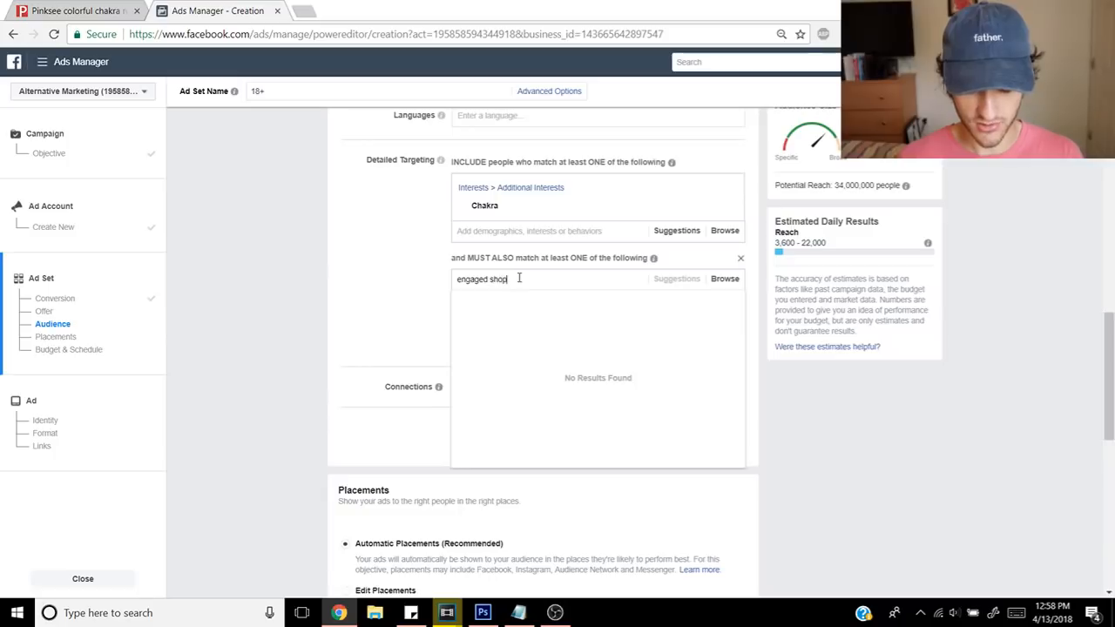
pyautogui.write('per')
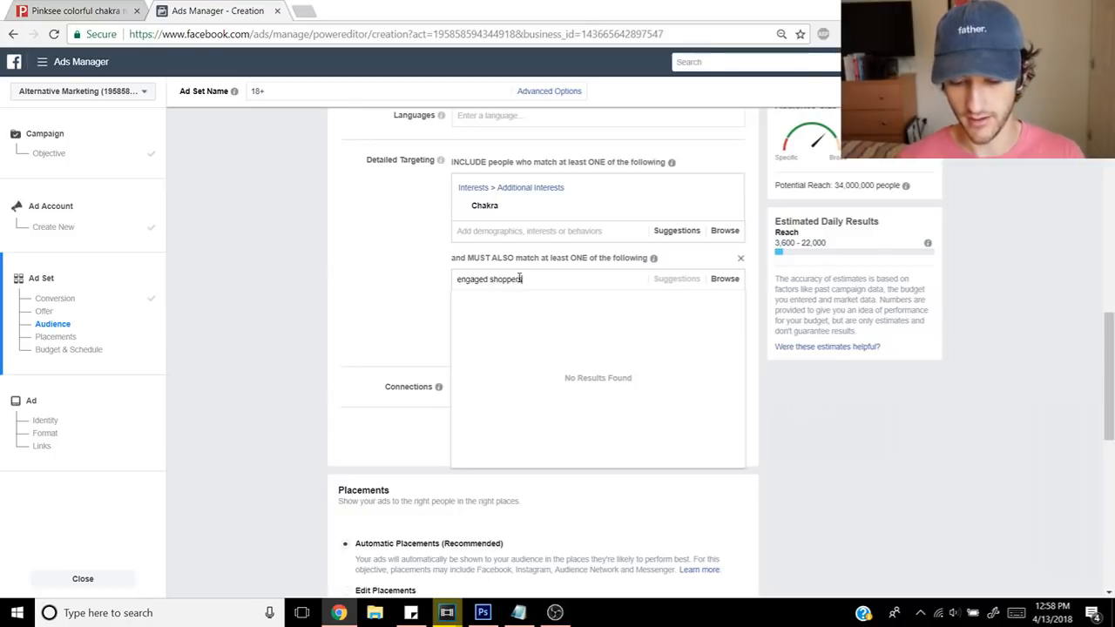
pyautogui.write('s')
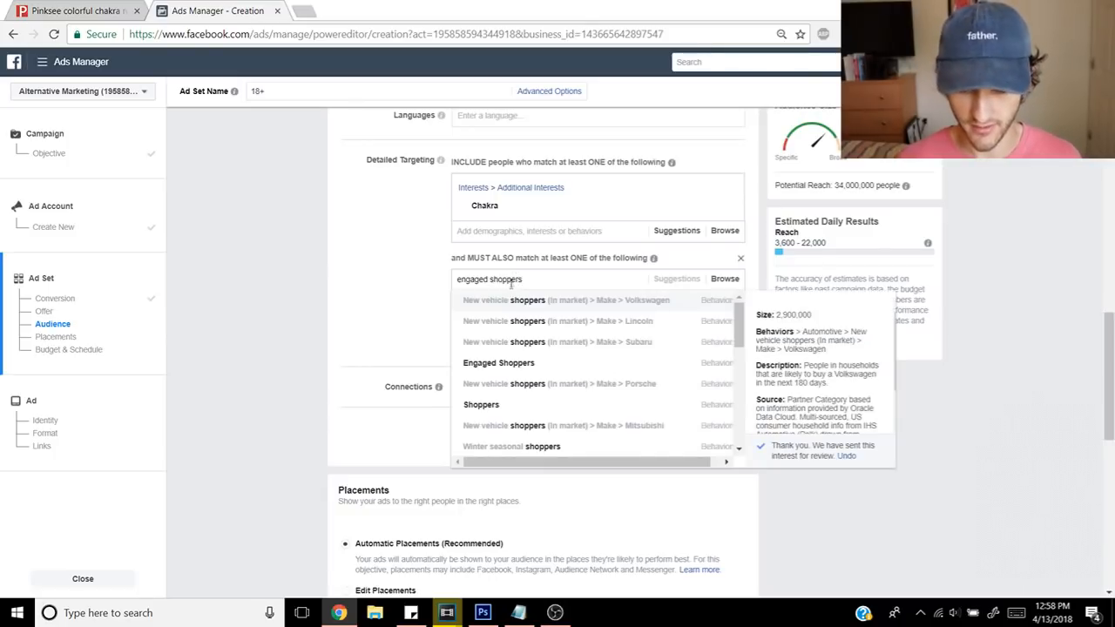
pyautogui.click(512, 364)
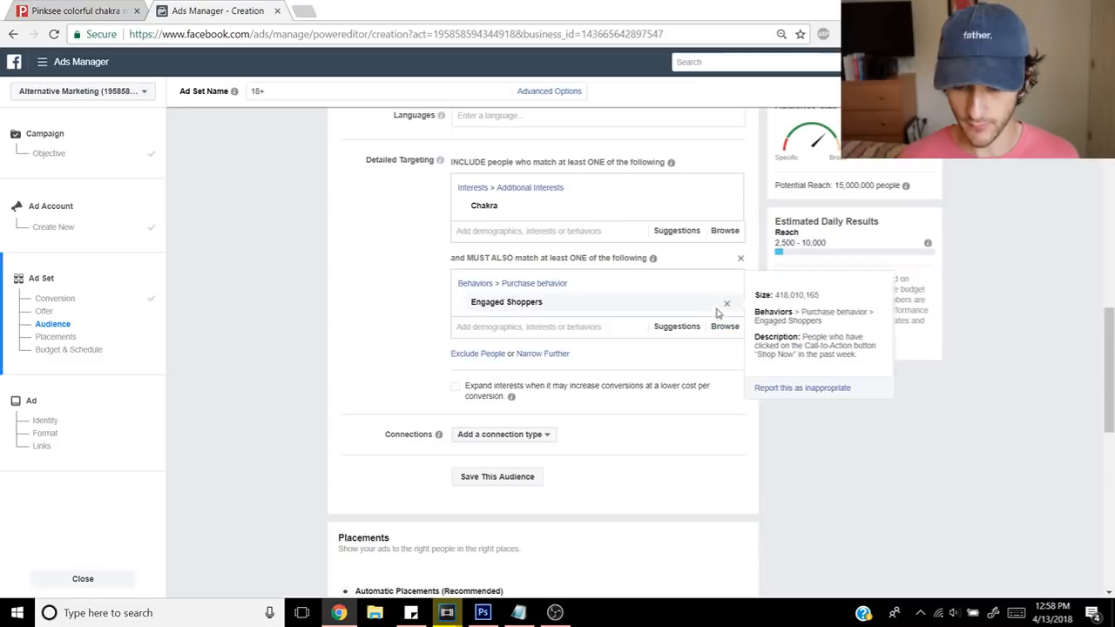
# Step: Remove the Engaged Shoppers behavior from the narrowing condition and add it again
pyautogui.click(727, 305)
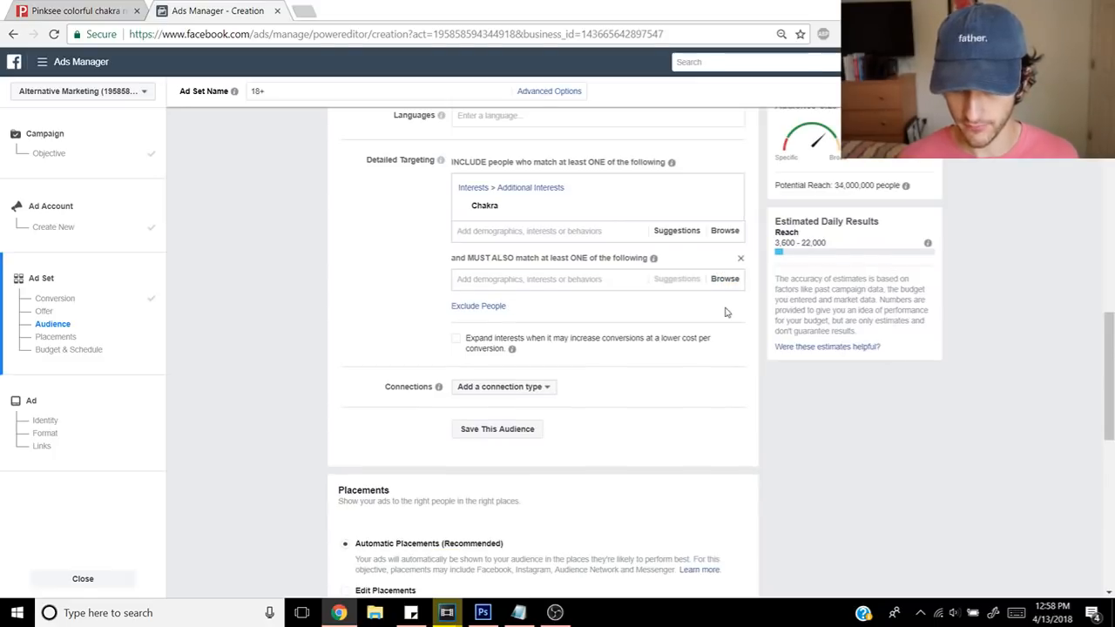
pyautogui.click(568, 280)
pyautogui.write('engaged shopper')
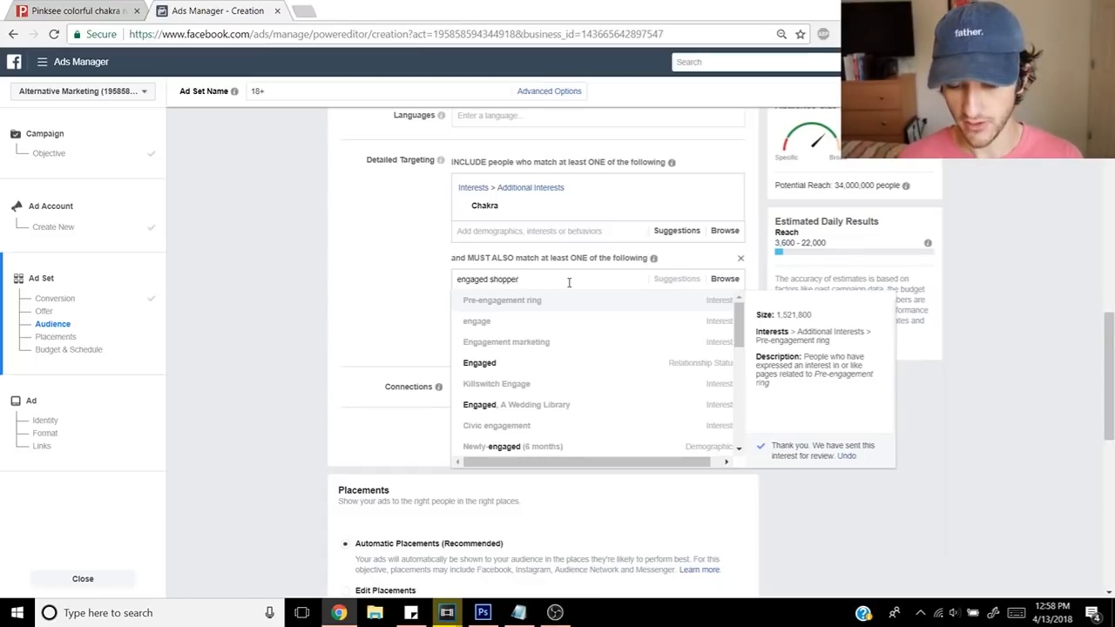
pyautogui.click(505, 369)
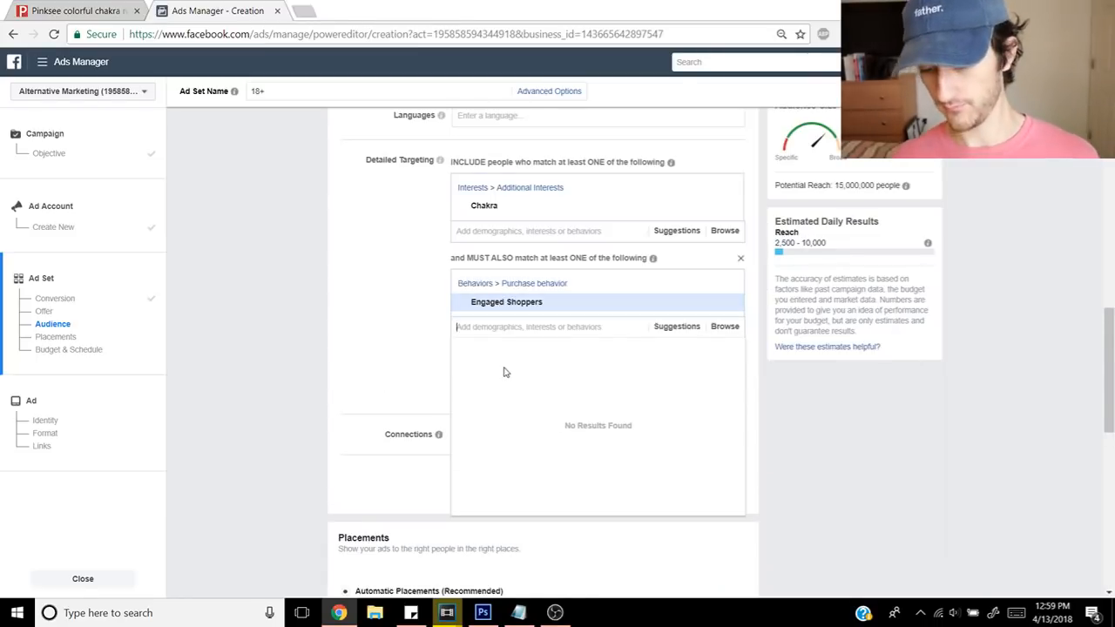
pyautogui.click(386, 334)
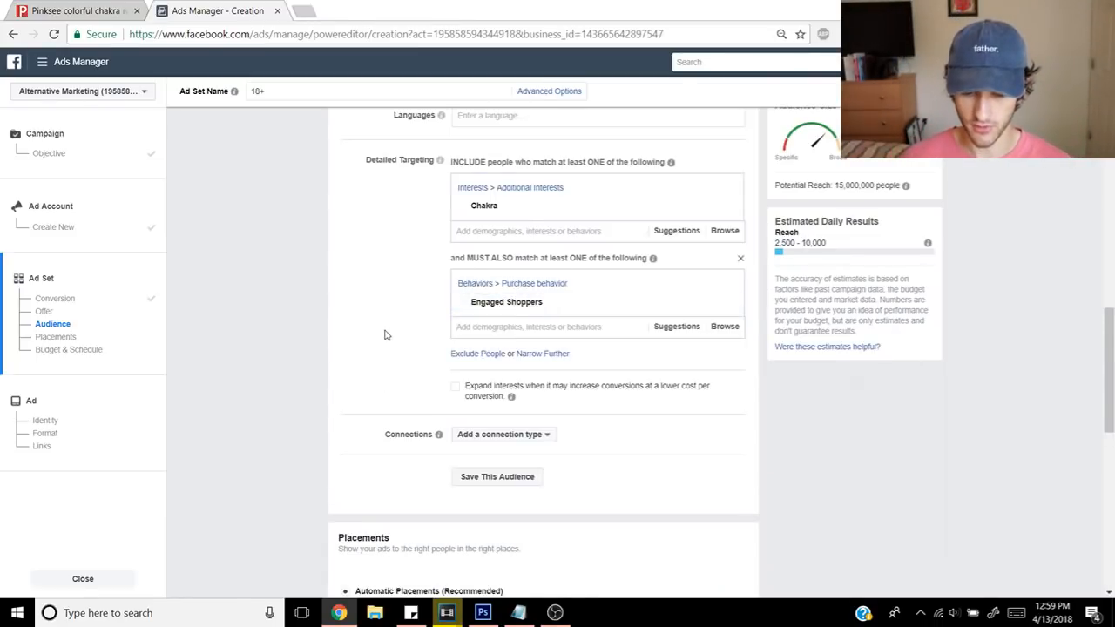
# Step: Switch the ad set to Edit Placements and check the device type options, keeping All Devices (Recommended)
pyautogui.scroll(-4, 386, 335)
pyautogui.click(348, 321)
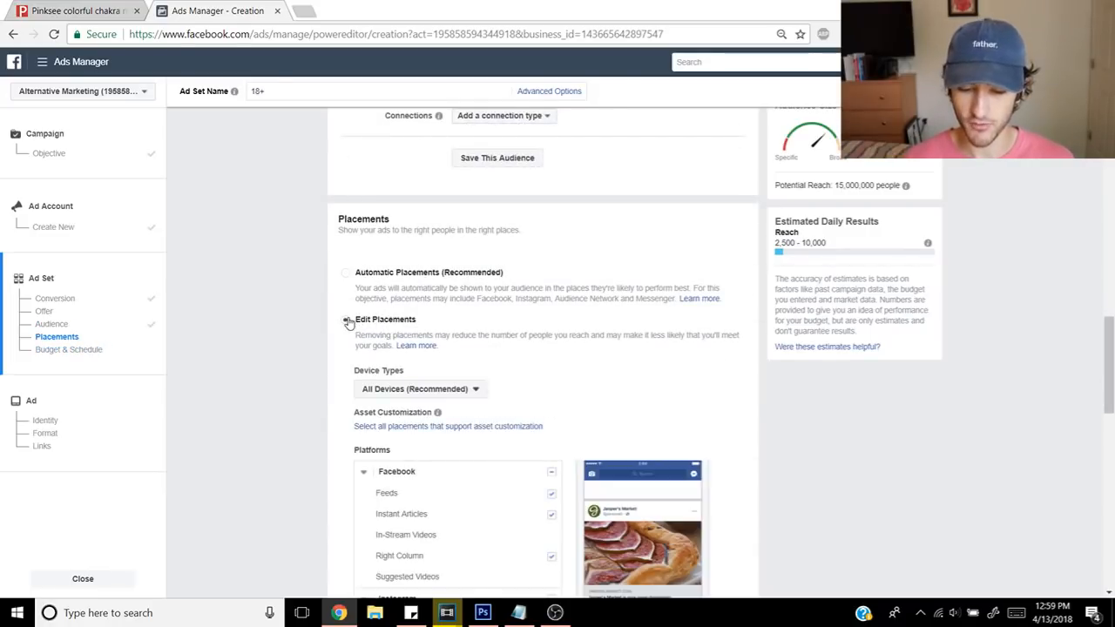
pyautogui.scroll(-3, 532, 343)
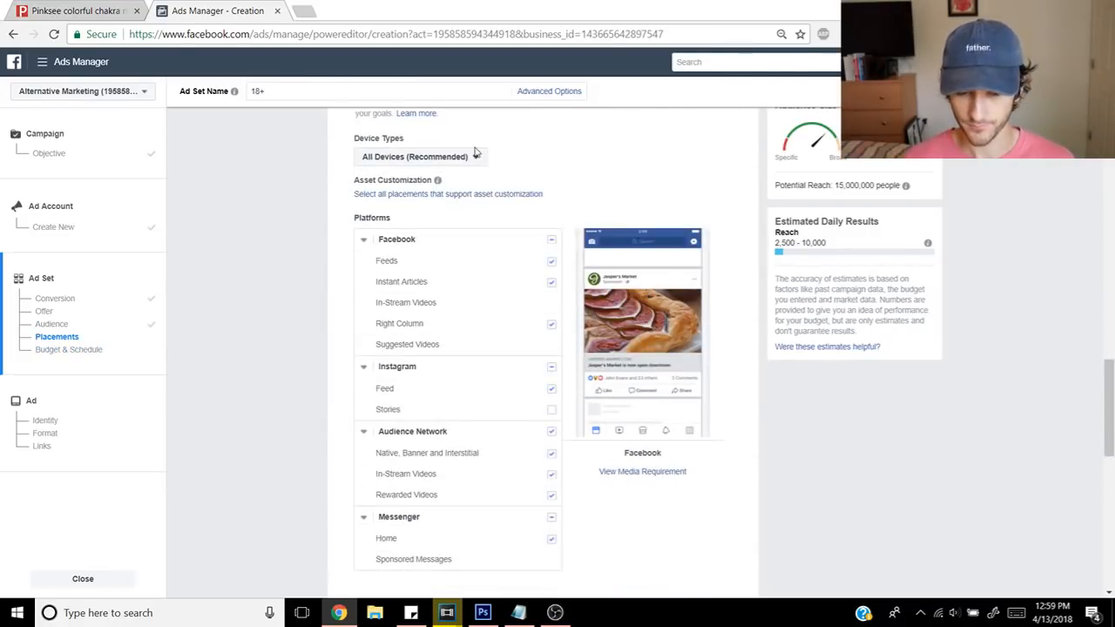
pyautogui.click(457, 155)
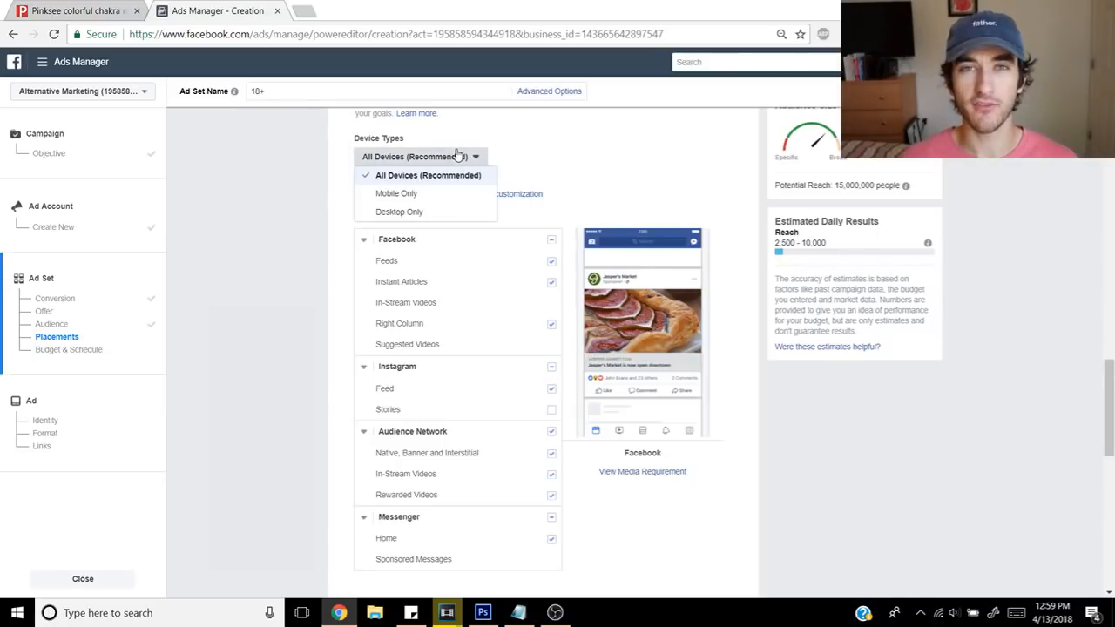
pyautogui.click(539, 163)
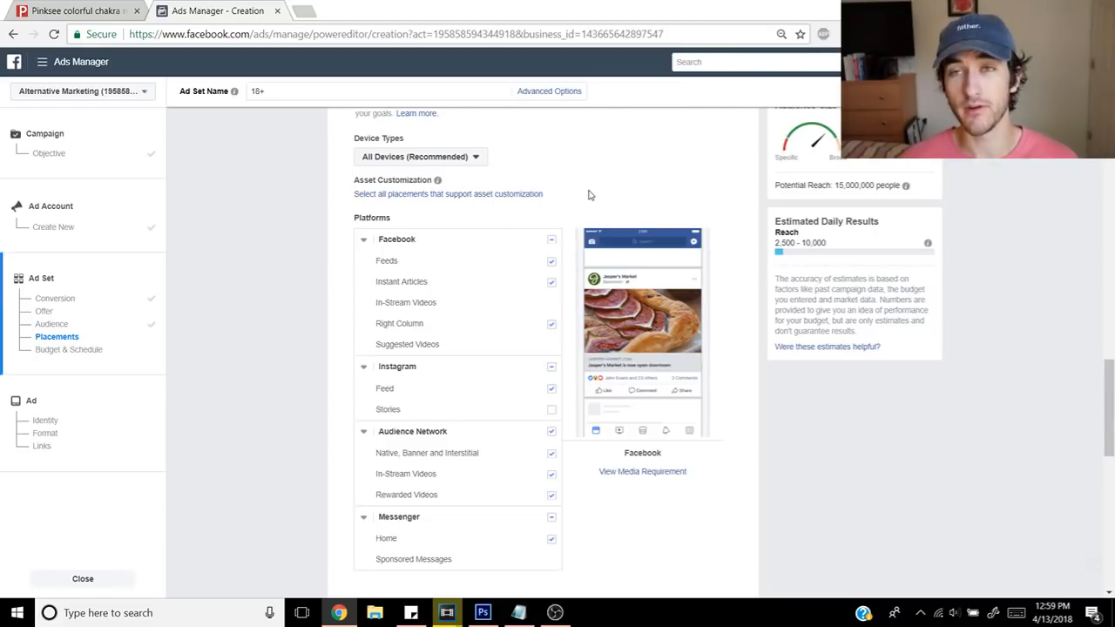
# Step: Remove Audience Network, Messenger, and Facebook's Right Column and Instant Articles from the ad placements
pyautogui.scroll(-3, 590, 192)
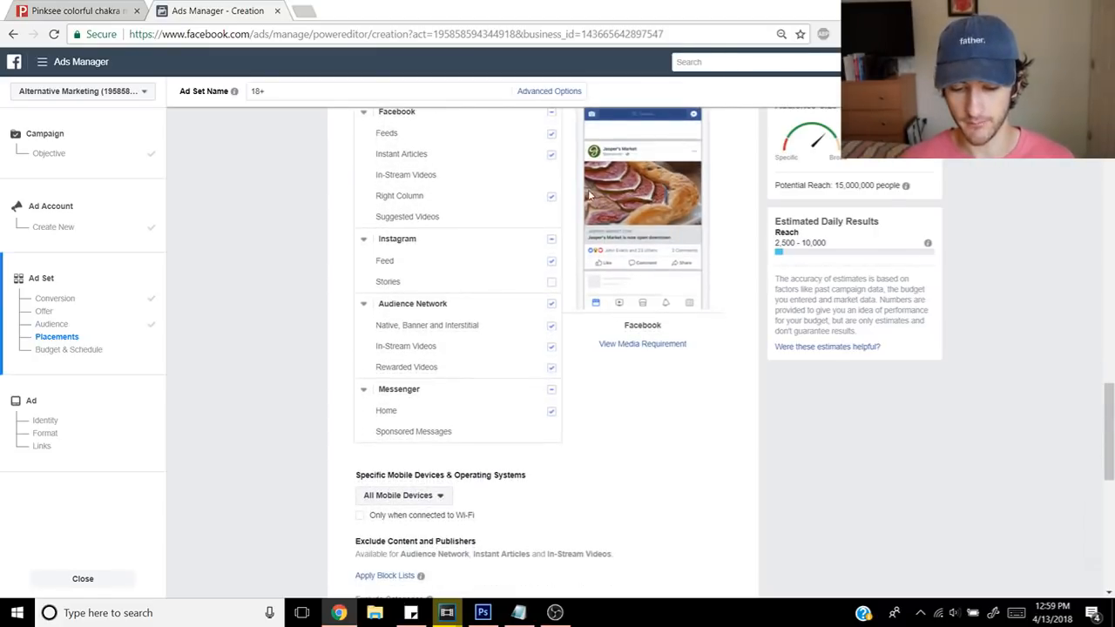
pyautogui.click(552, 304)
pyautogui.click(551, 390)
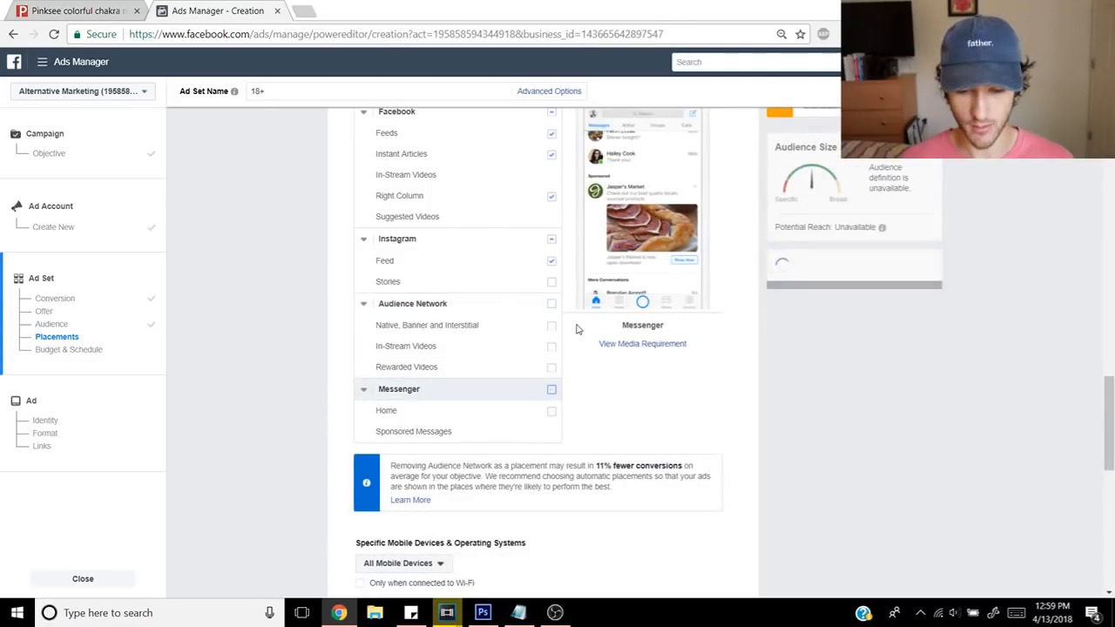
pyautogui.scroll(1, 575, 328)
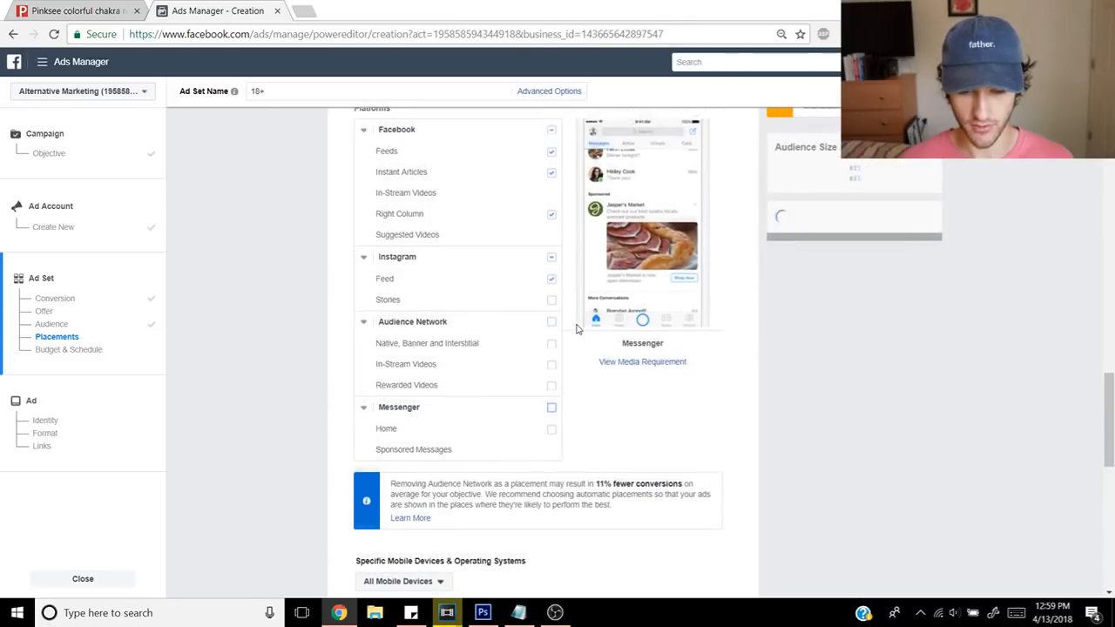
pyautogui.click(551, 225)
pyautogui.click(552, 183)
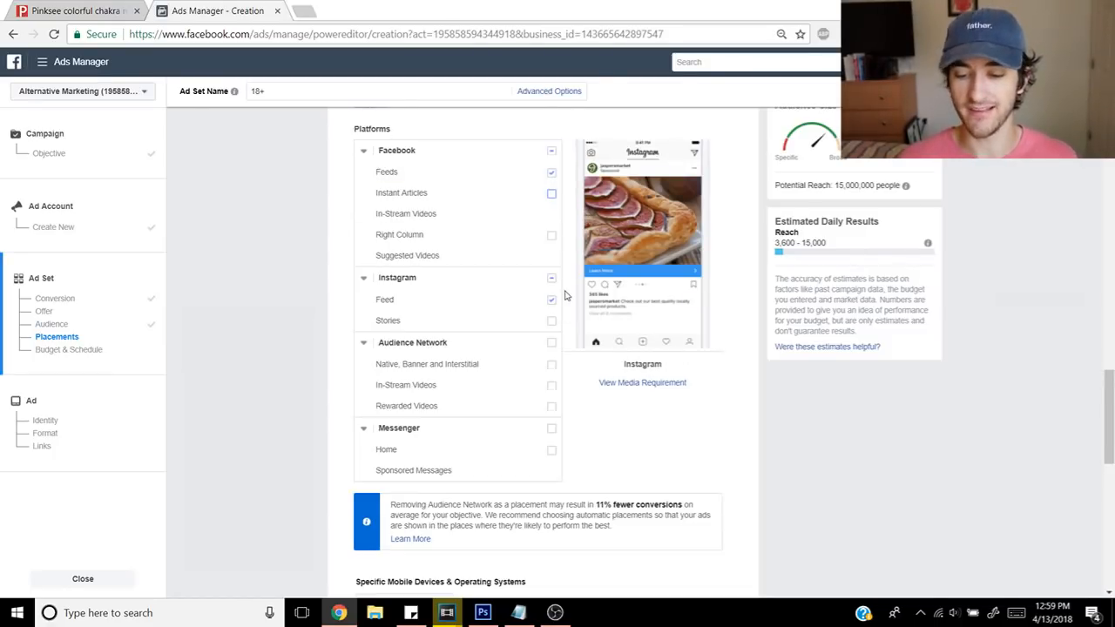
# Step: Set the ad set's daily budget to $5.00
pyautogui.scroll(-3, 565, 296)
pyautogui.scroll(-3, 564, 296)
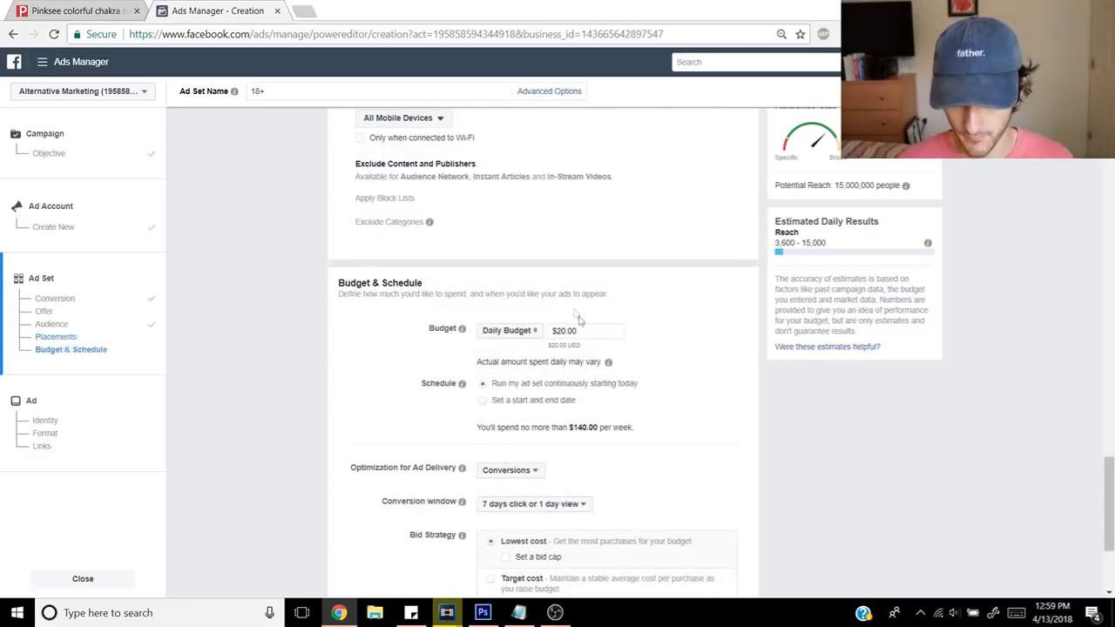
pyautogui.moveTo(587, 331); pyautogui.dragTo(514, 338)
pyautogui.write('5')
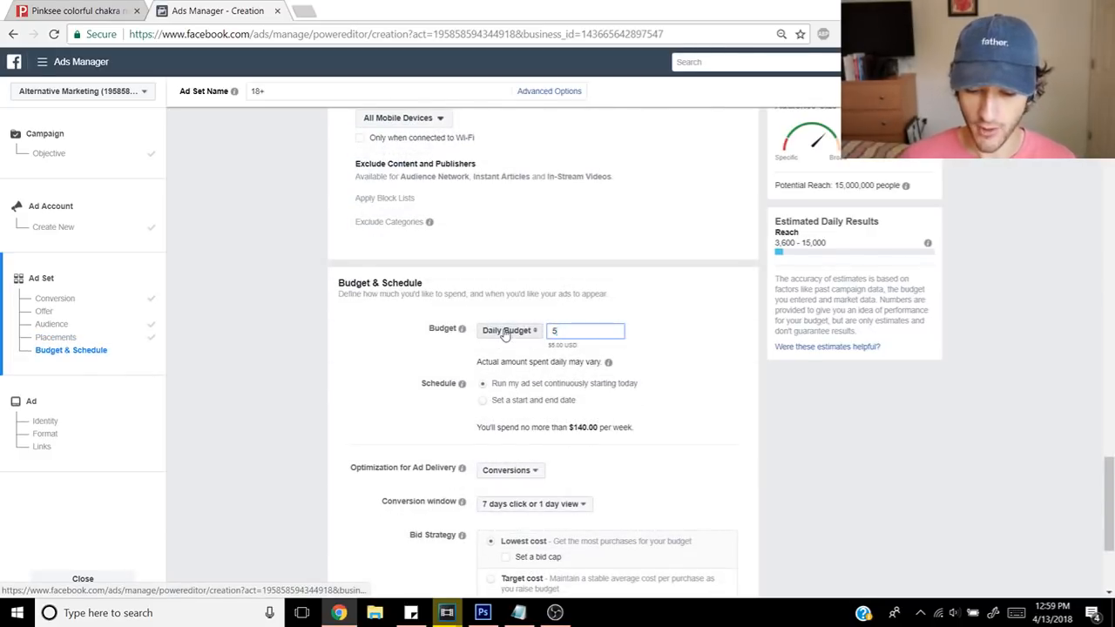
pyautogui.click(706, 345)
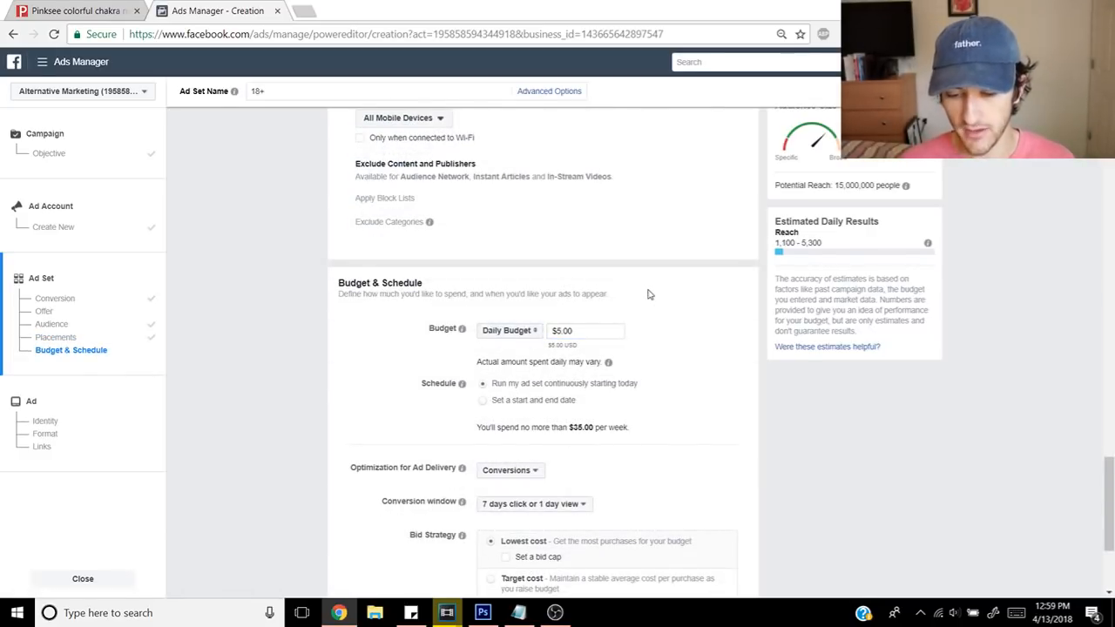
# Step: Review the ad set's settings, including the conversion window, bid strategy and optimization for ad delivery
pyautogui.scroll(-3, 647, 294)
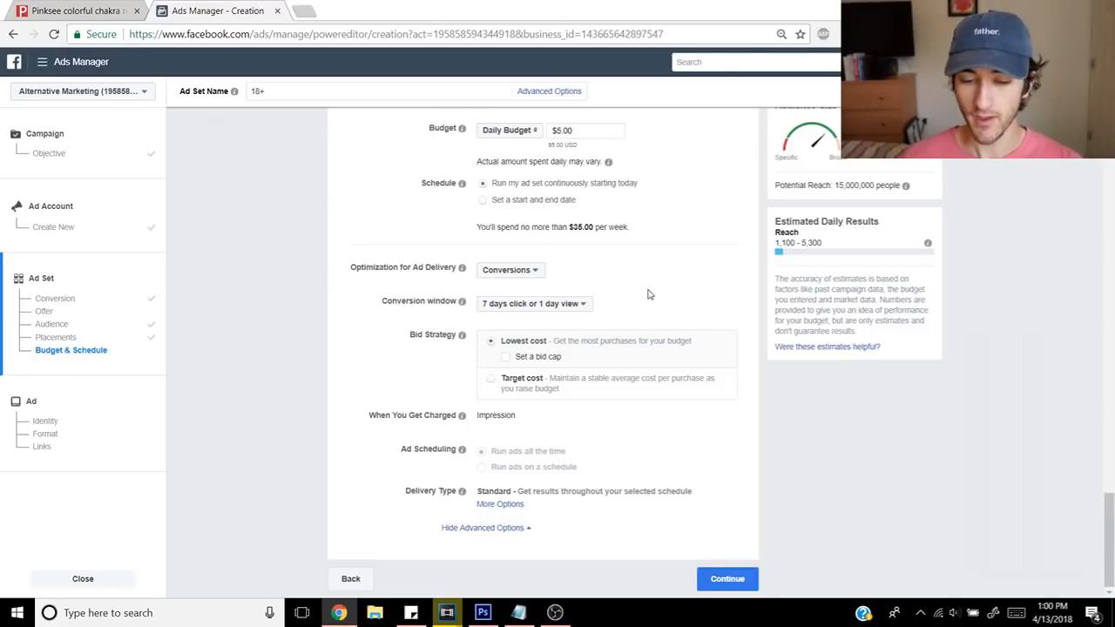
pyautogui.scroll(1, 648, 294)
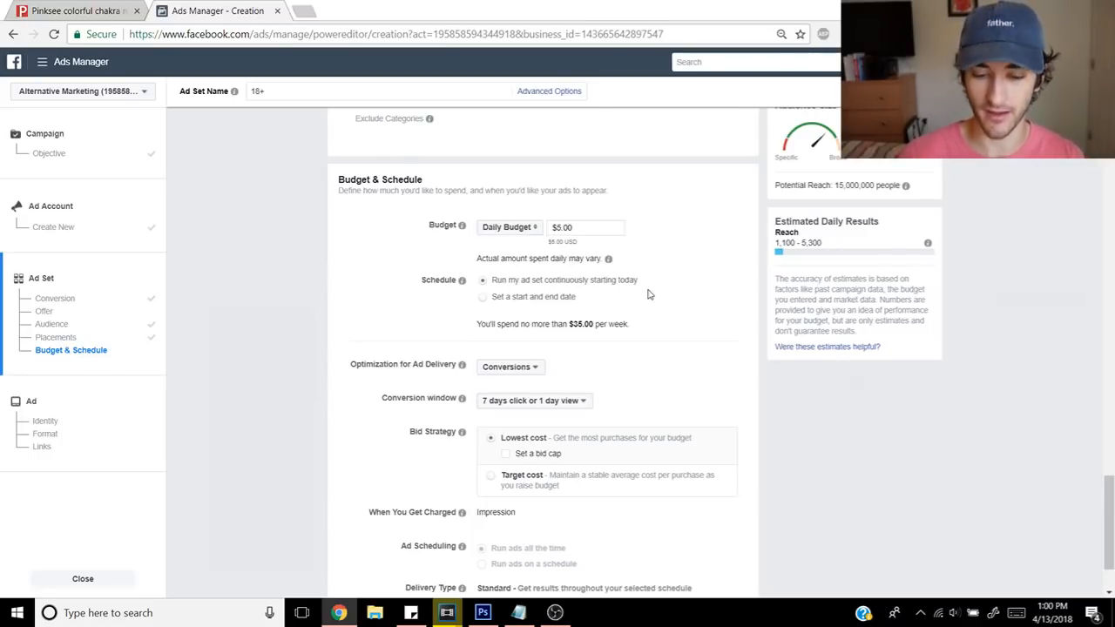
pyautogui.scroll(10, 648, 304)
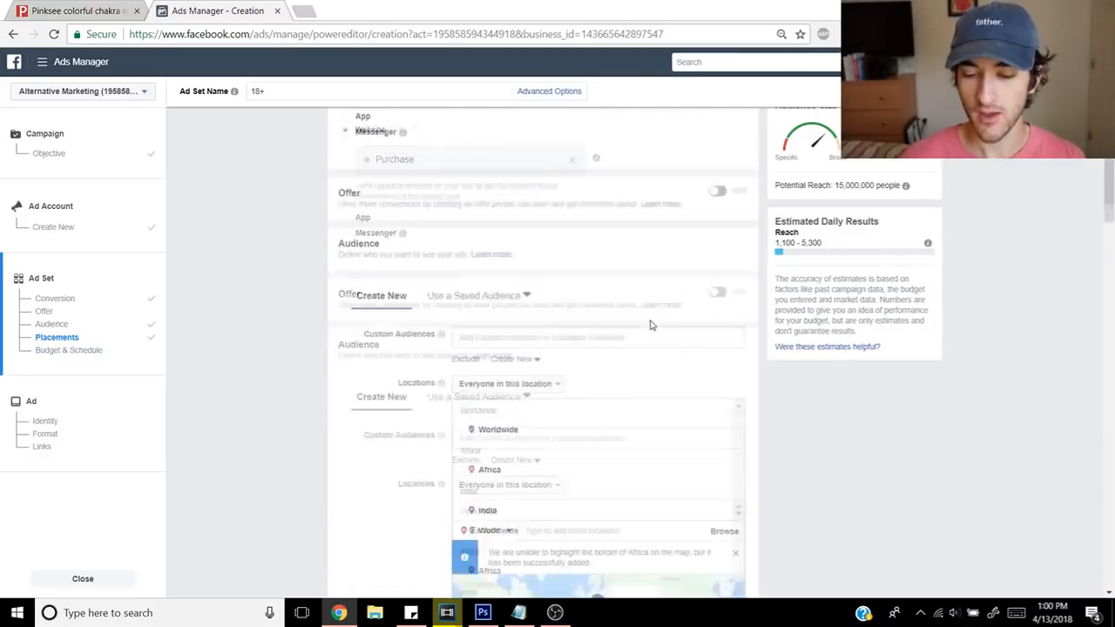
pyautogui.scroll(-10, 649, 325)
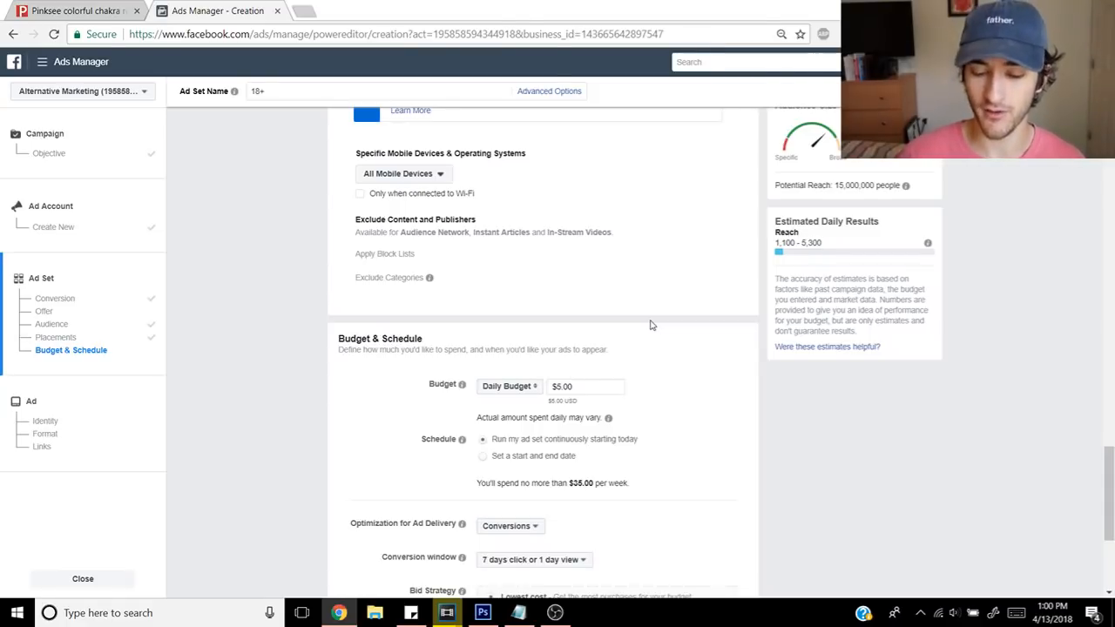
pyautogui.scroll(-2, 651, 324)
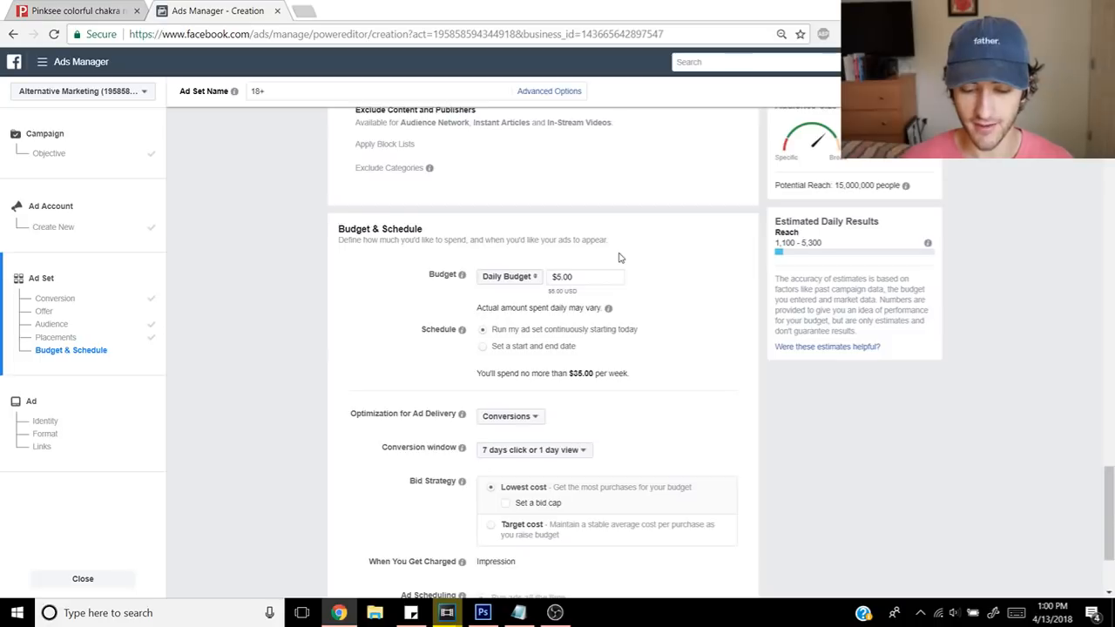
pyautogui.scroll(-3, 620, 258)
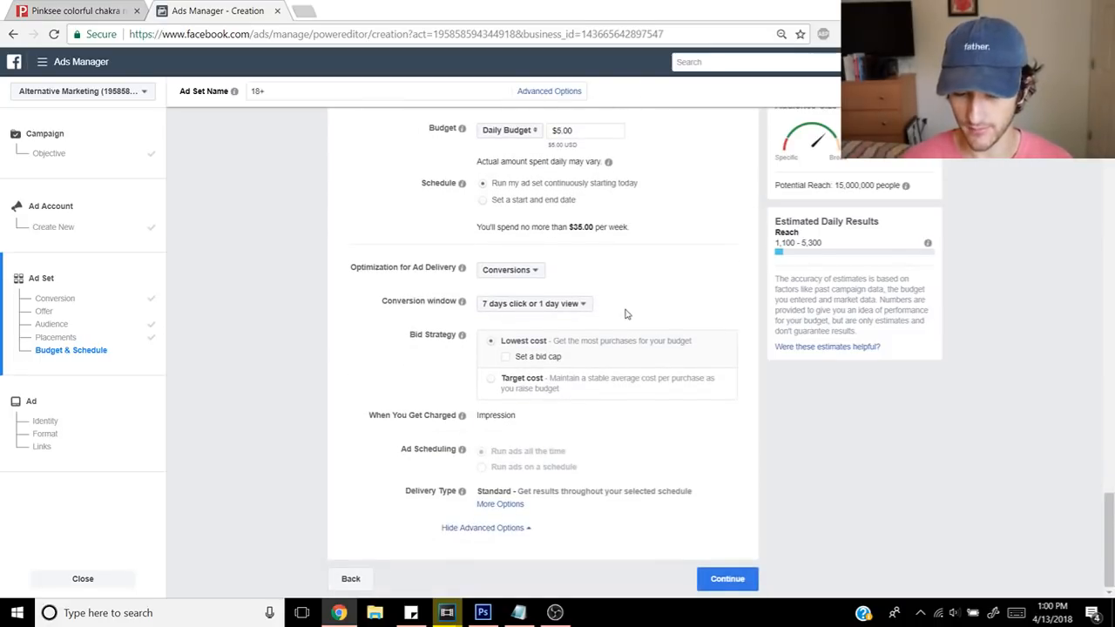
pyautogui.click(530, 306)
pyautogui.click(531, 306)
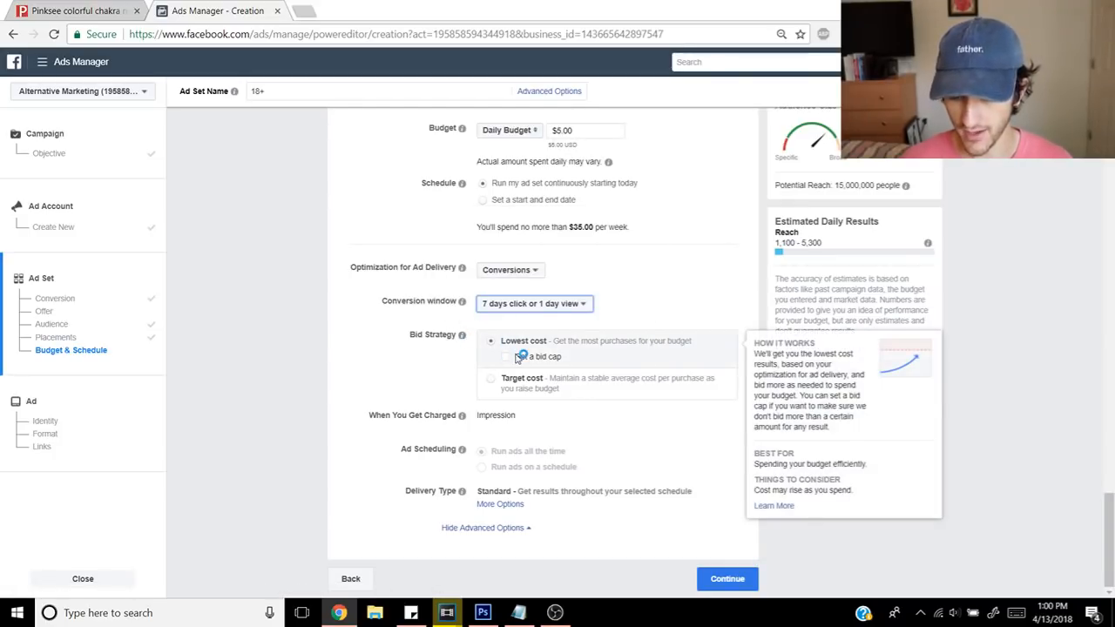
pyautogui.click(533, 270)
pyautogui.click(534, 273)
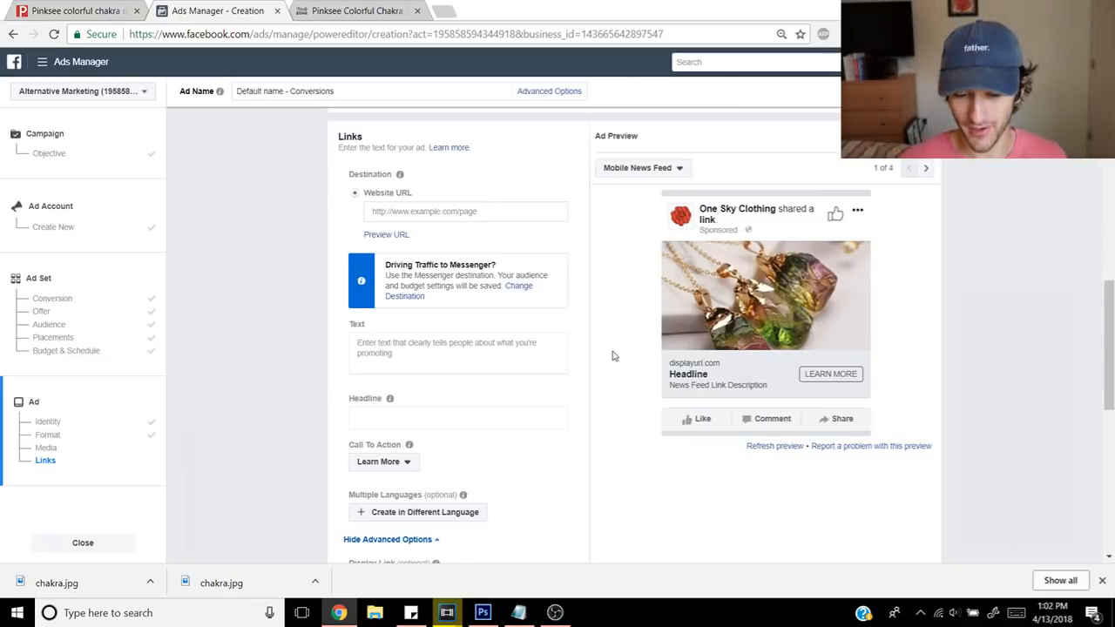
# Step: Look over the ad's media and link fields, check the necklace's page on Pexda, and return to Ads Manager
pyautogui.scroll(5, 485, 262)
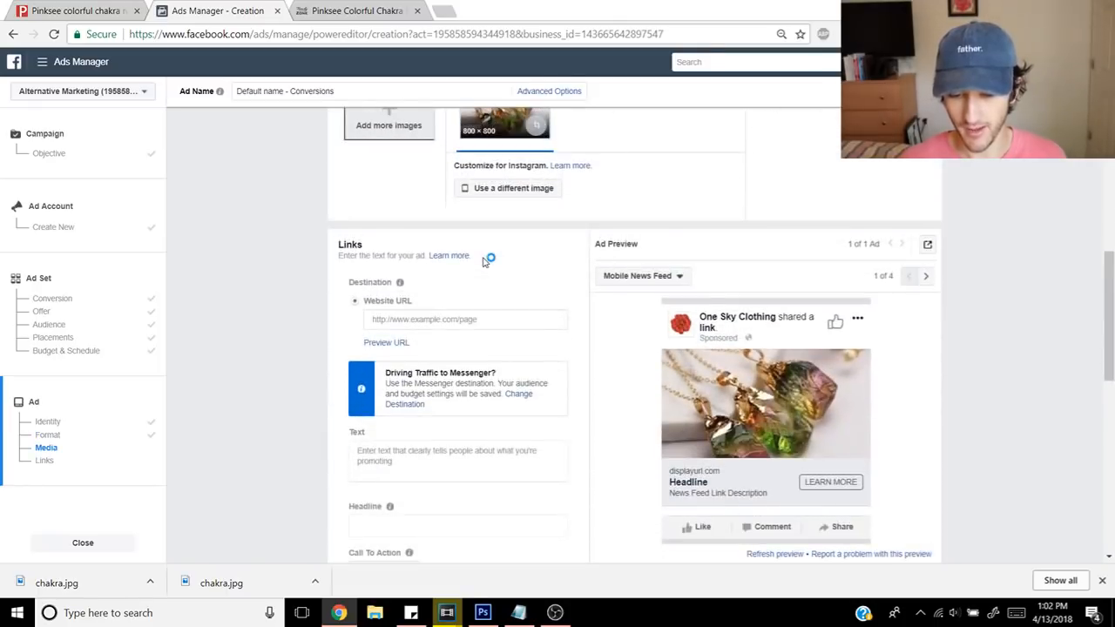
pyautogui.scroll(-3, 486, 261)
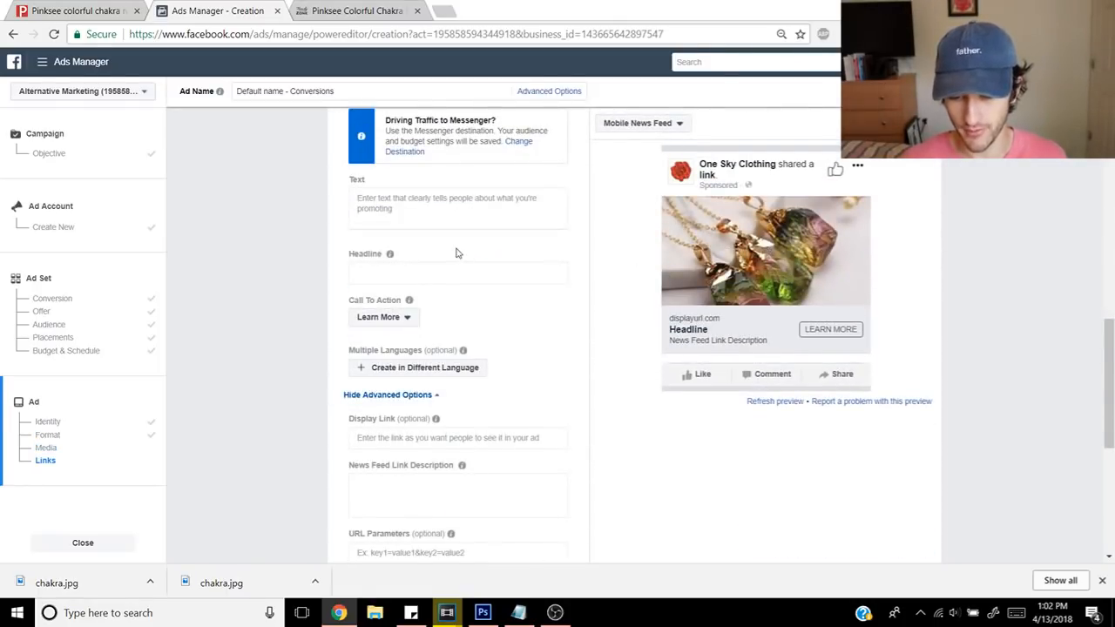
pyautogui.click(68, 9)
pyautogui.click(214, 10)
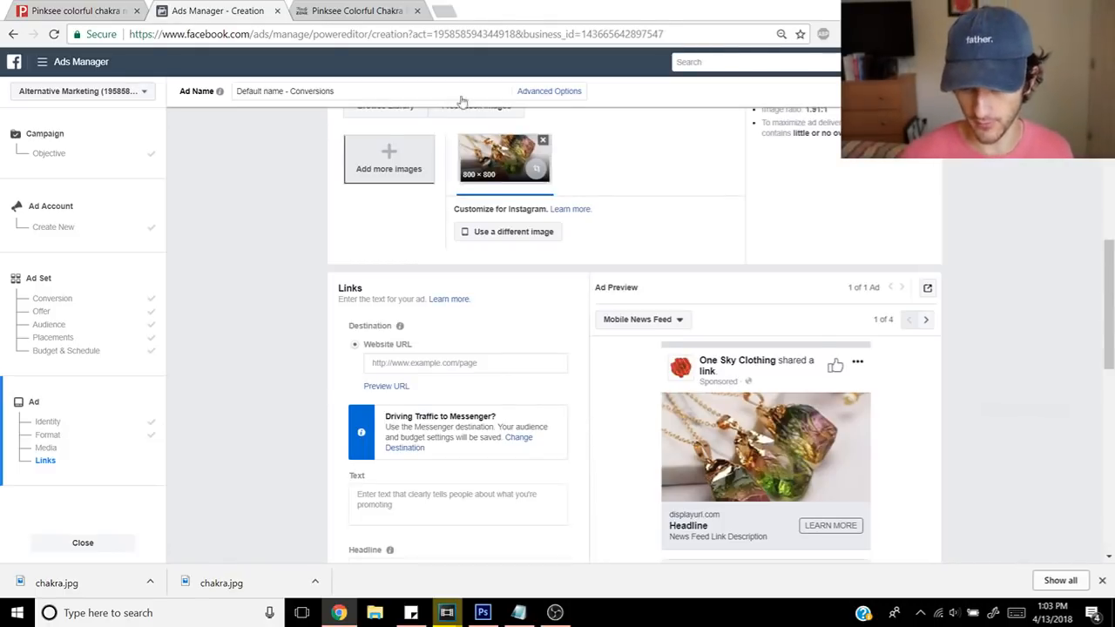
# Step: Enter flskdjflksdjflksdjfsldk.com as the ad's destination website URL
pyautogui.scroll(-2, 514, 252)
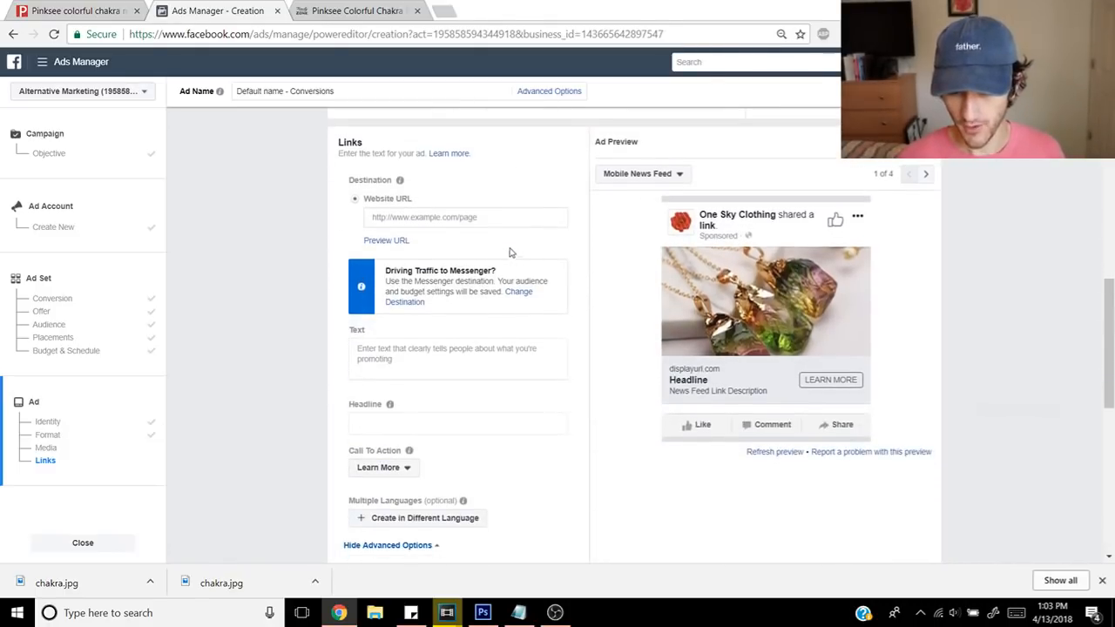
pyautogui.click(450, 218)
pyautogui.write('flskdjflksdjflksdjfsldk.com')
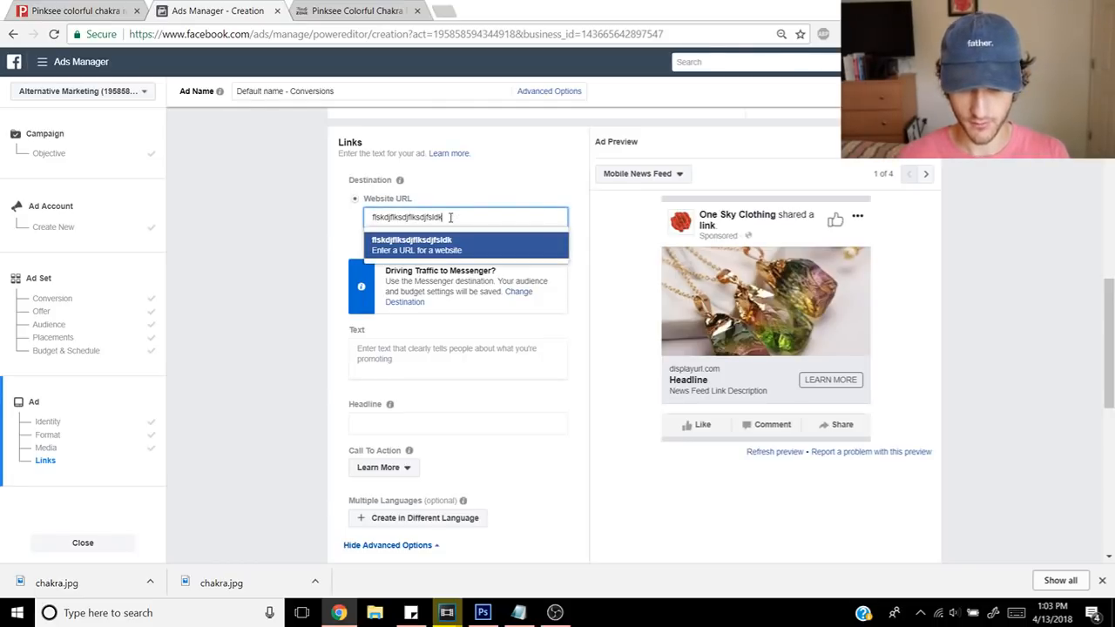
pyautogui.click(393, 247)
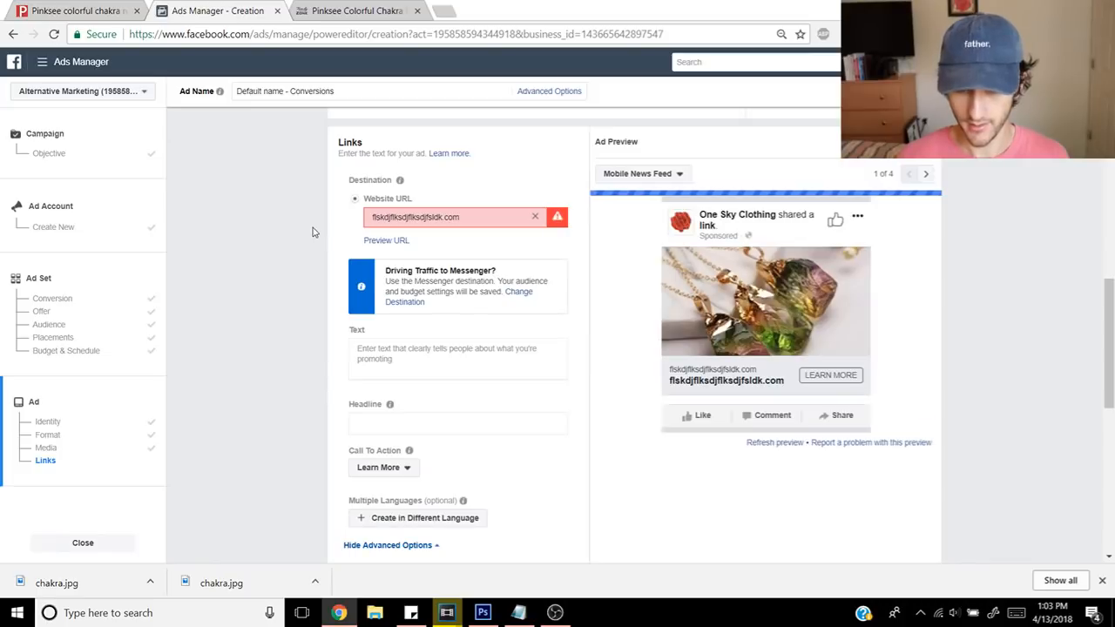
# Step: Outline the ad text on three lines as ?, ! and L, and select the question mark
pyautogui.scroll(-1, 314, 232)
pyautogui.click(387, 277)
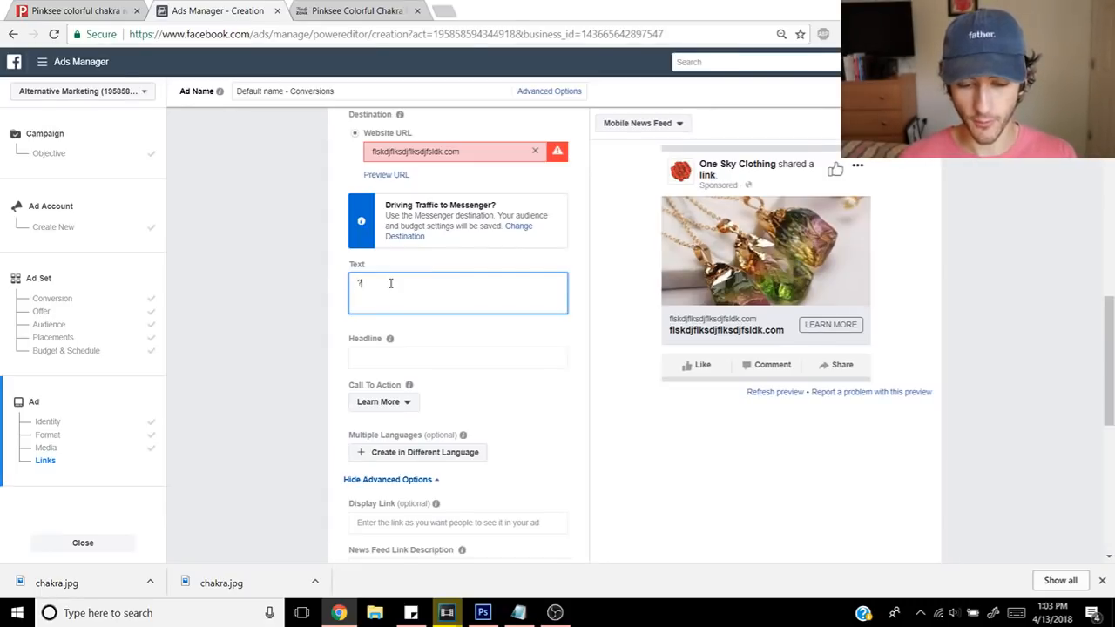
pyautogui.press('Return')
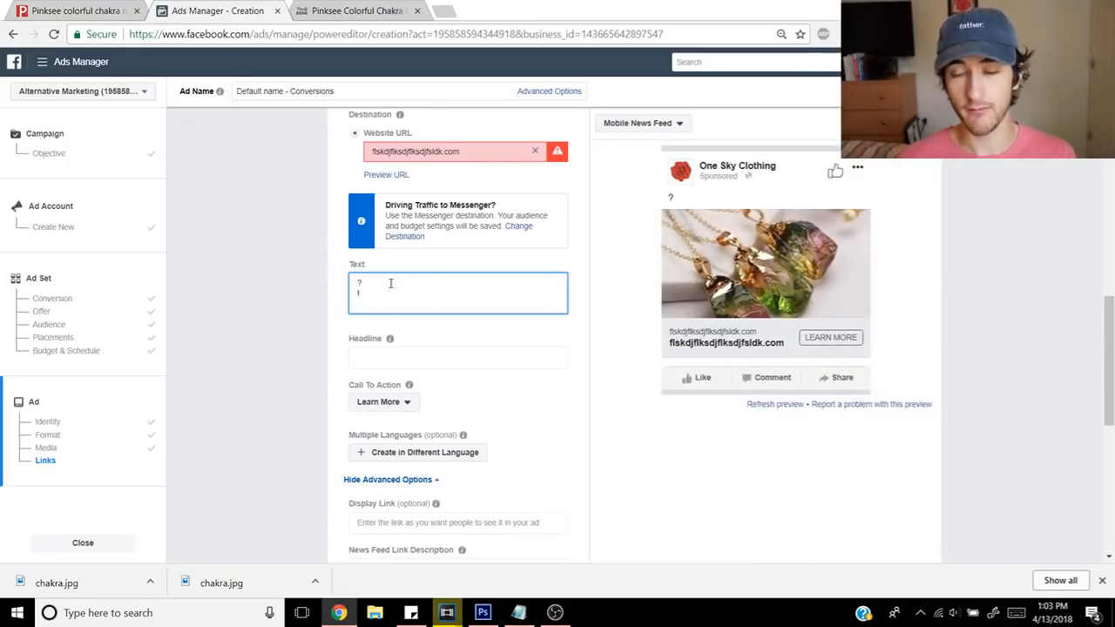
pyautogui.write('!')
pyautogui.press('Return')
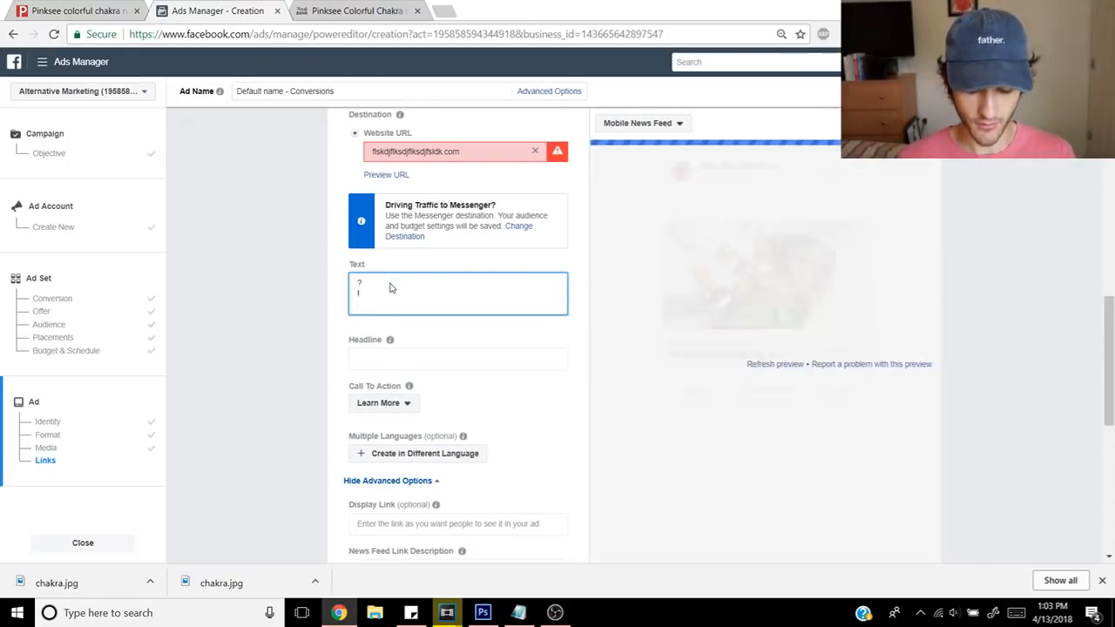
pyautogui.write('L')
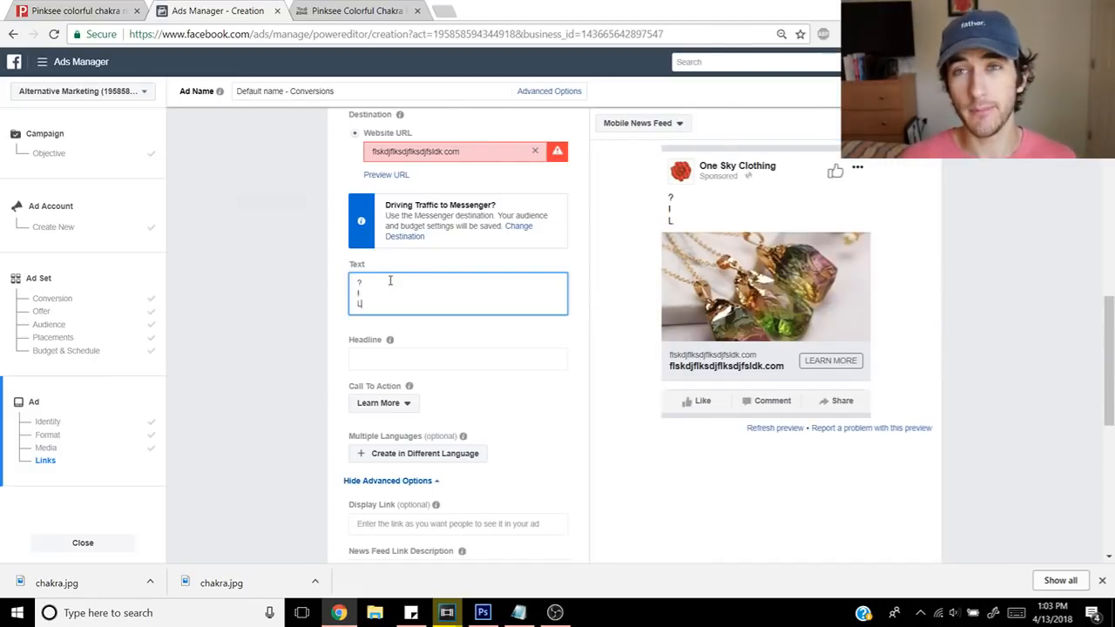
pyautogui.click(355, 283)
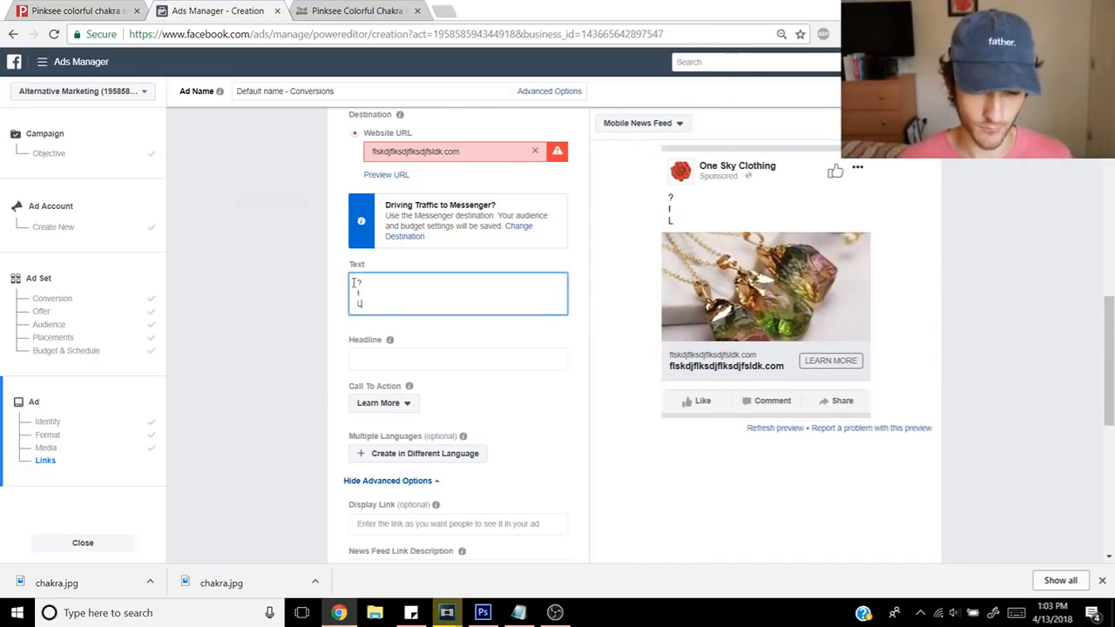
pyautogui.moveTo(361, 283); pyautogui.dragTo(351, 283)
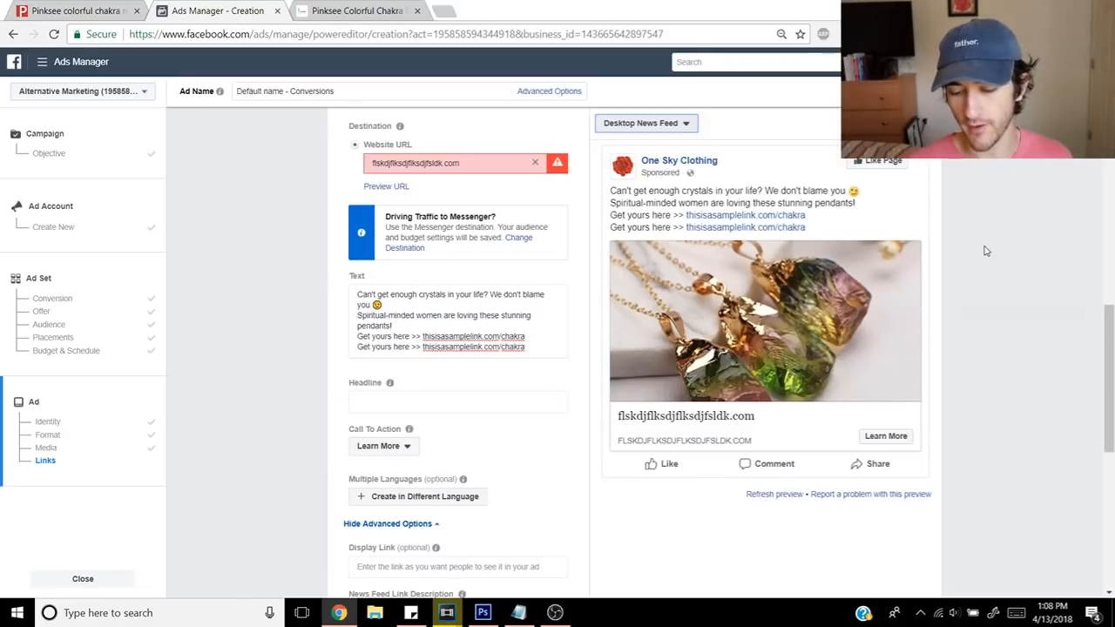
# Step: Change the ad's call to action to Shop Now and review the ad in the Desktop News Feed preview
pyautogui.click(381, 445)
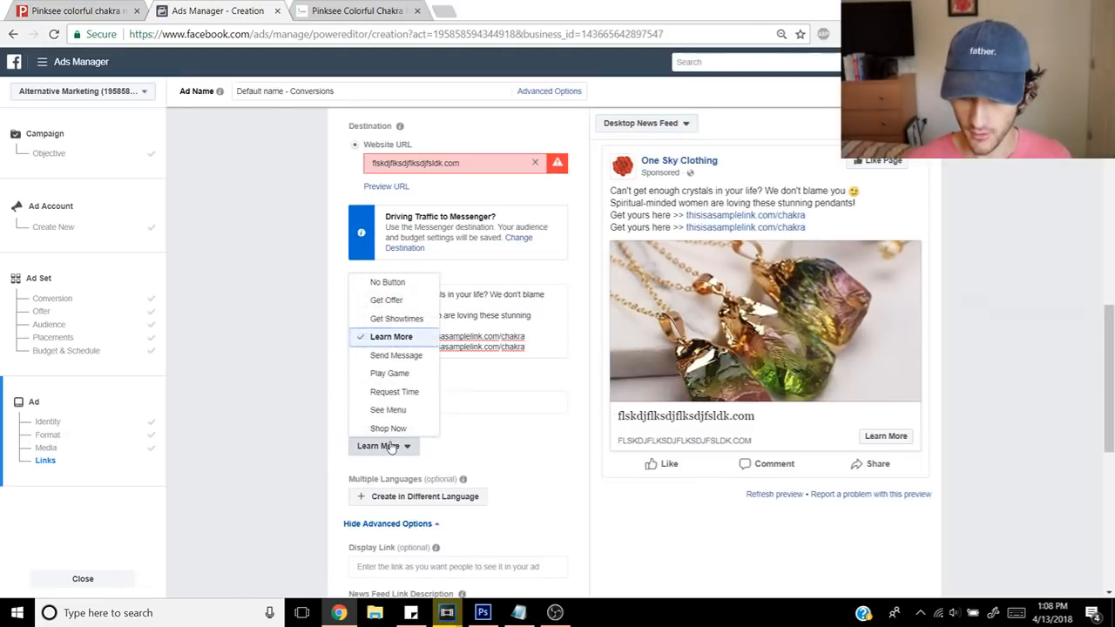
pyautogui.click(387, 428)
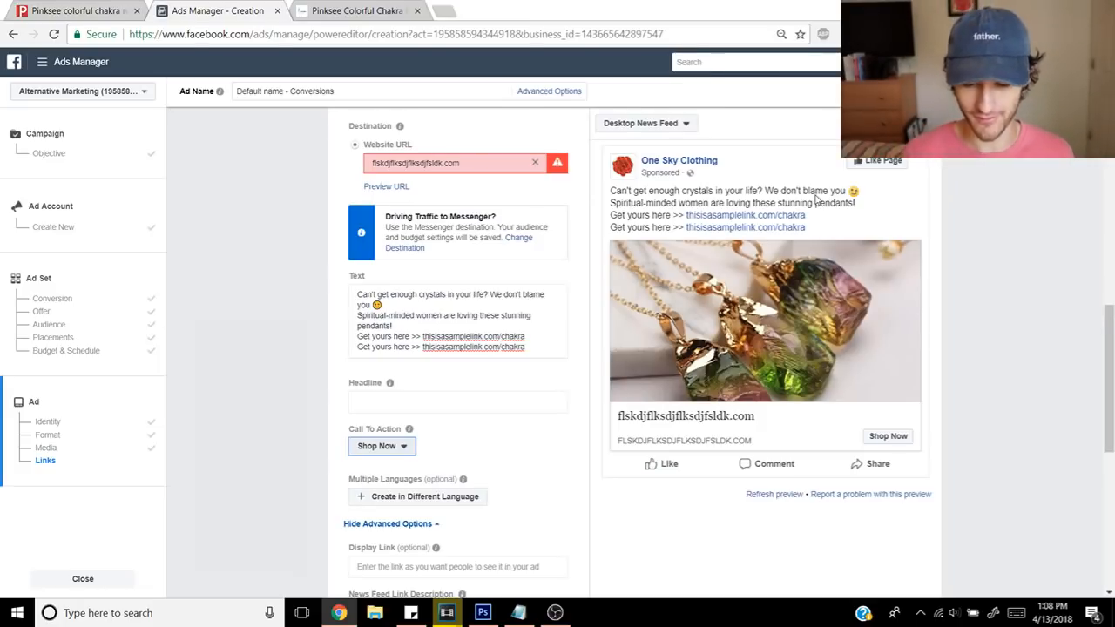
pyautogui.click(695, 208)
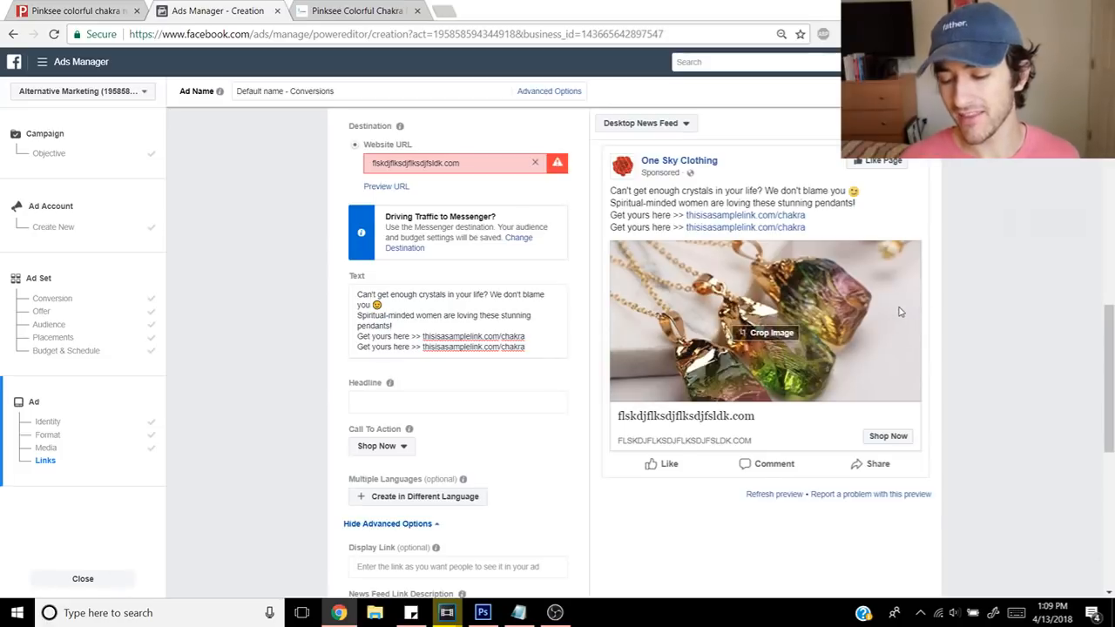
pyautogui.scroll(1, 742, 335)
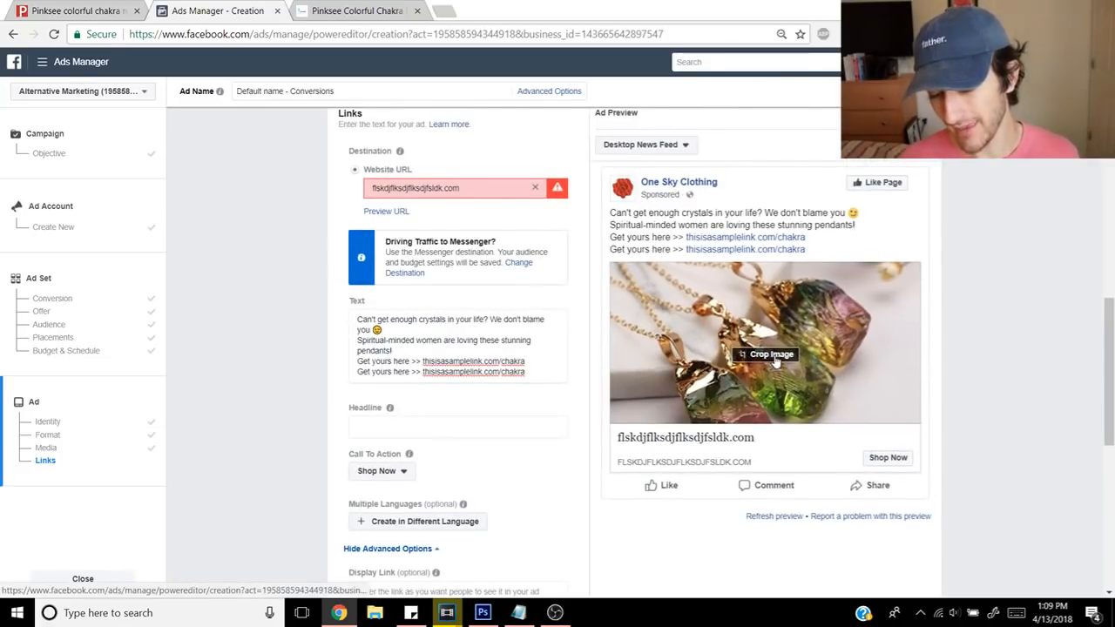
# Step: Review the ad's image, destination, text, call to action, advanced options and conversion tracking settings
pyautogui.scroll(5, 741, 253)
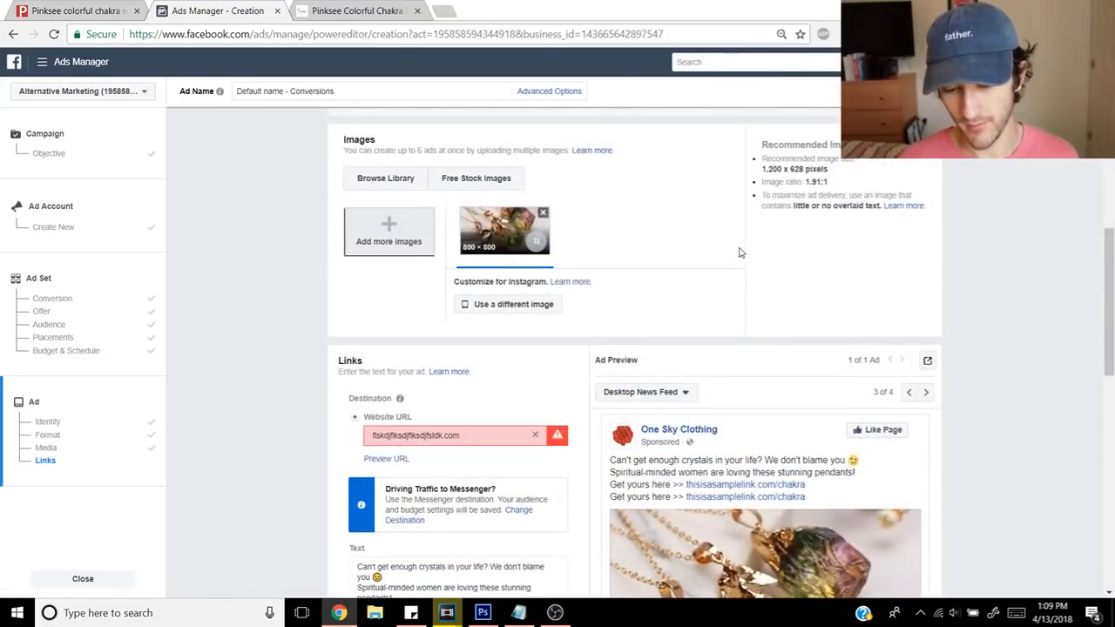
pyautogui.scroll(-2, 740, 253)
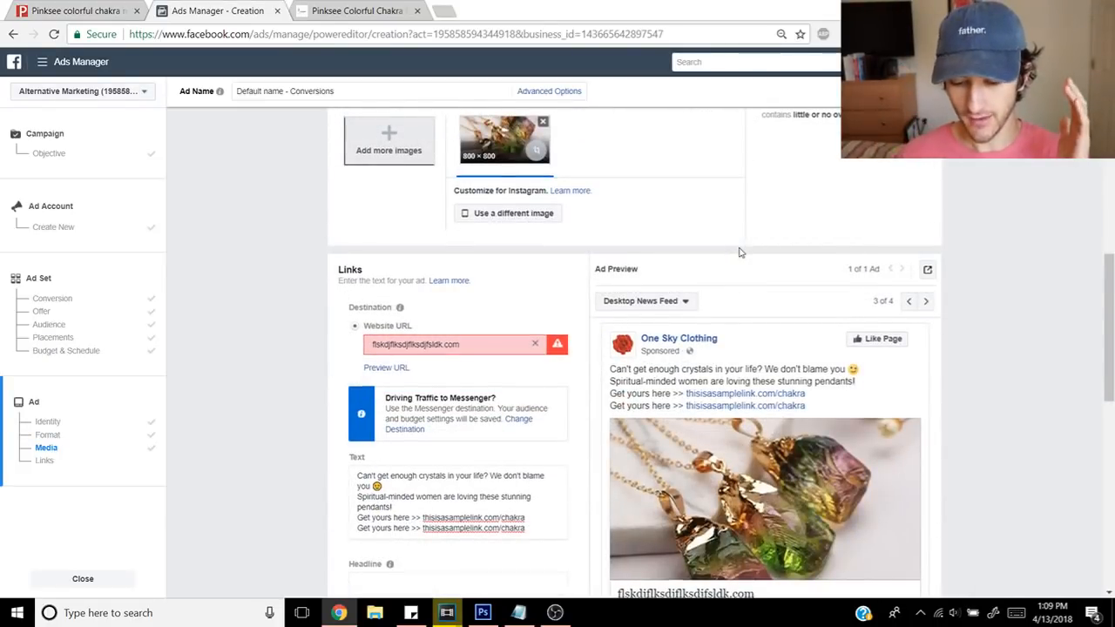
pyautogui.scroll(-2, 739, 253)
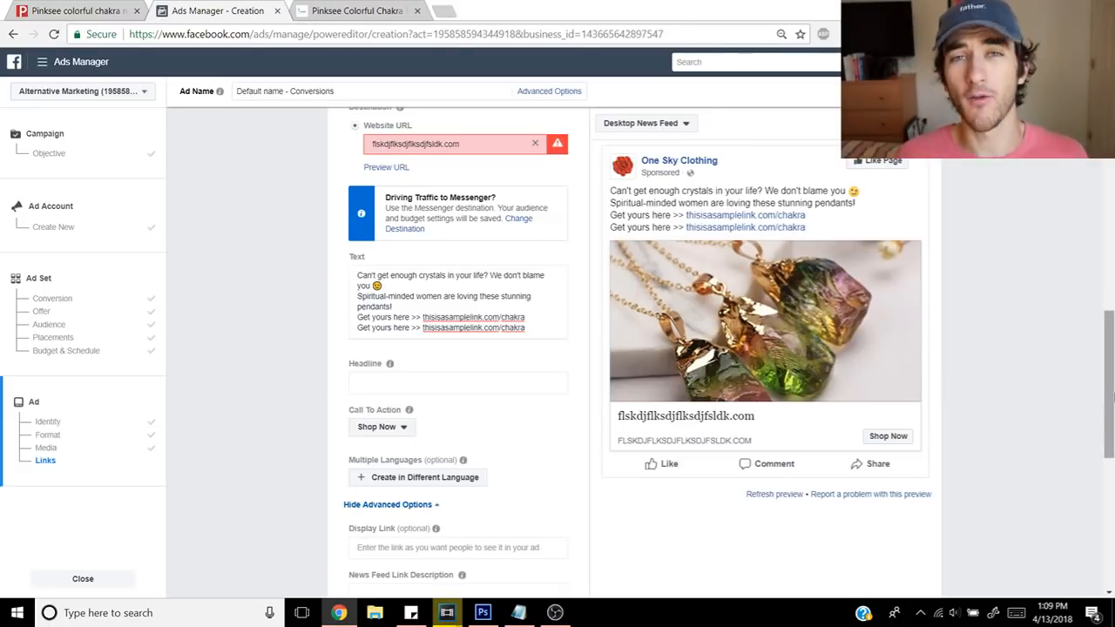
pyautogui.scroll(-3, 1112, 392)
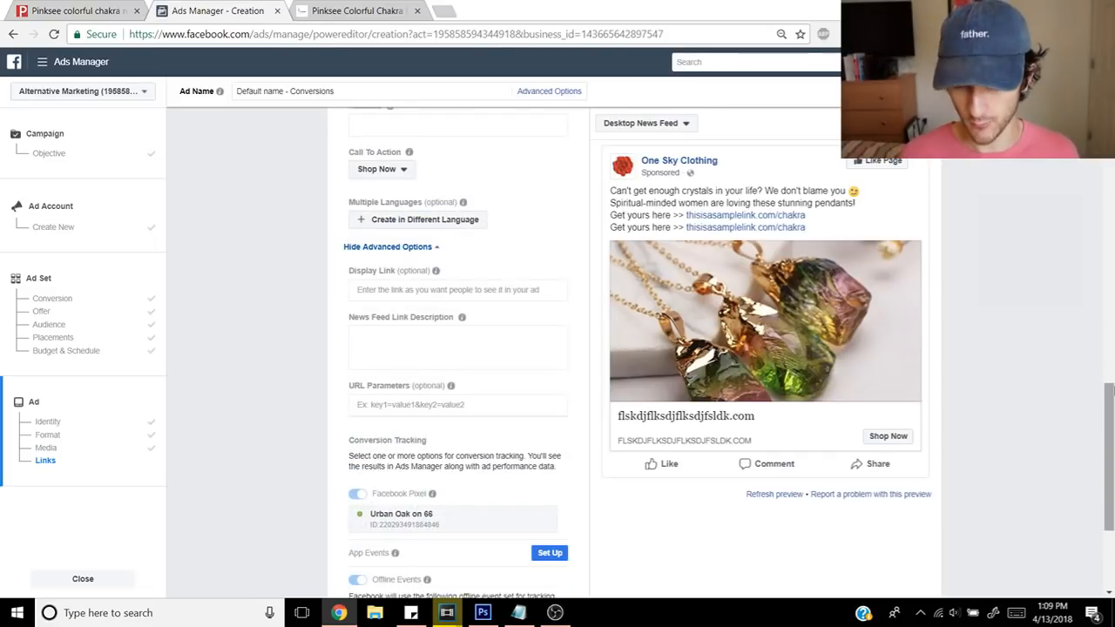
pyautogui.scroll(-2, 1114, 392)
pyautogui.scroll(4, 1113, 392)
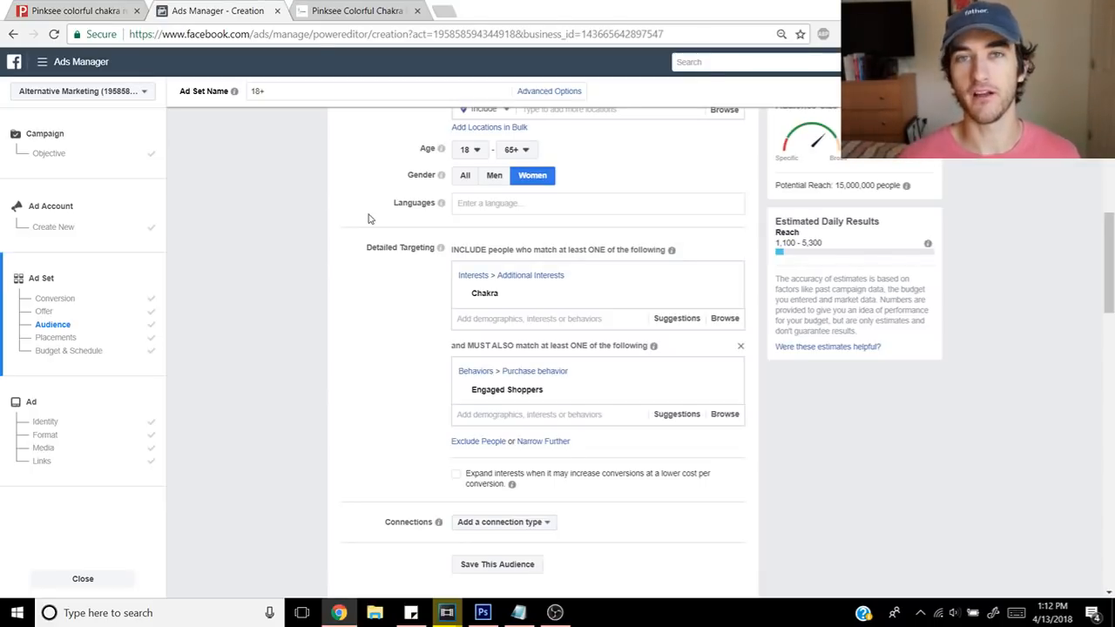
# Step: Replace the Chakra interest with Spirituality in the ad set's included detailed targeting
pyautogui.click(728, 297)
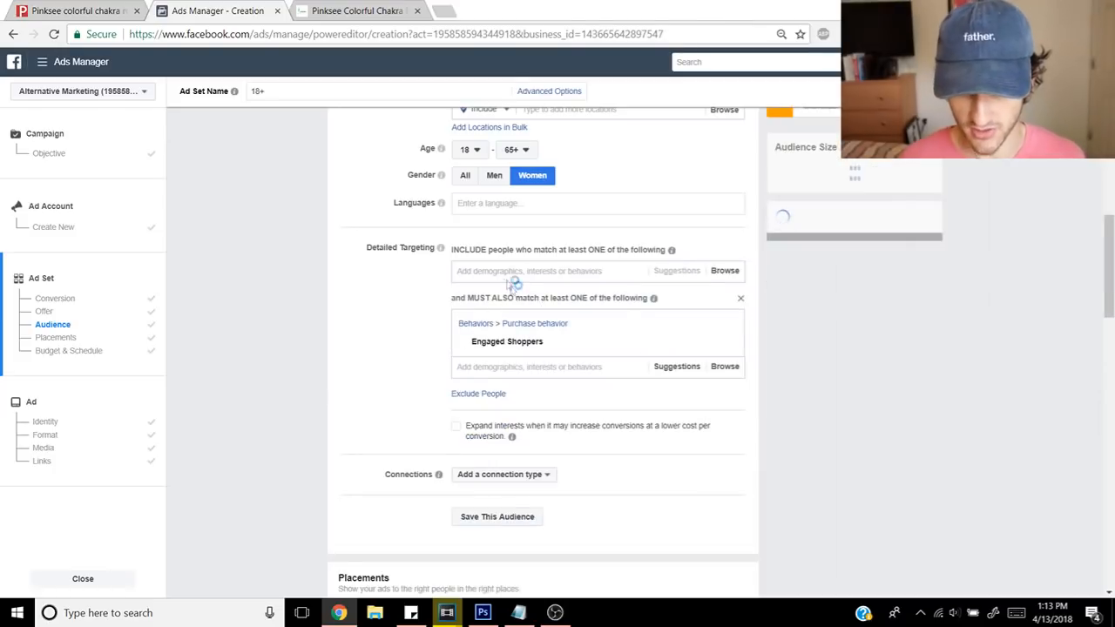
pyautogui.click(502, 272)
pyautogui.write('si')
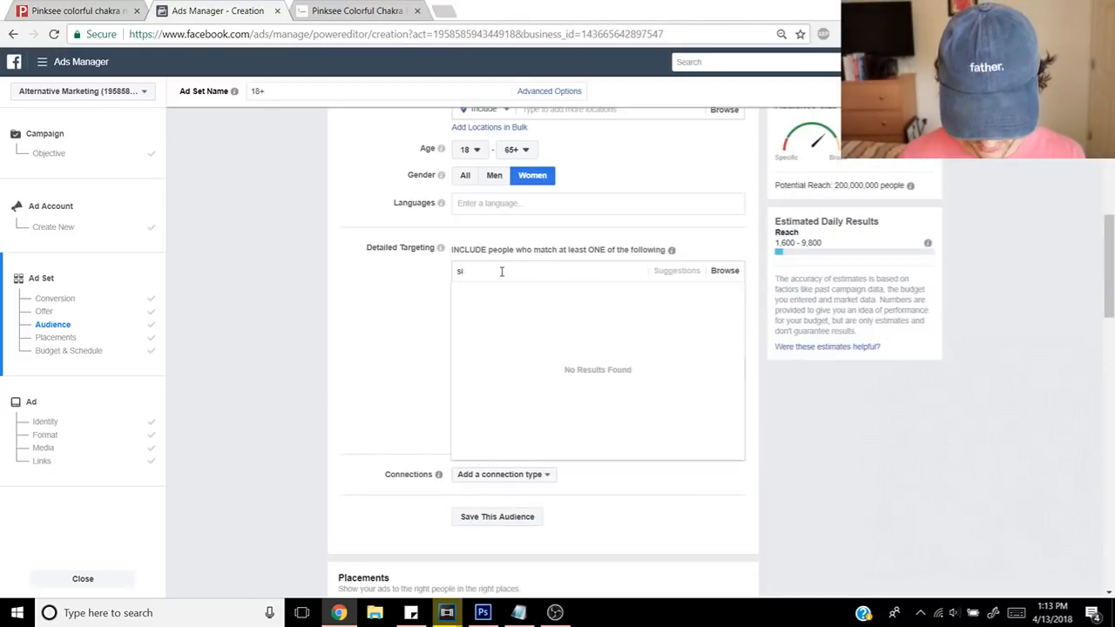
pyautogui.write('piritual')
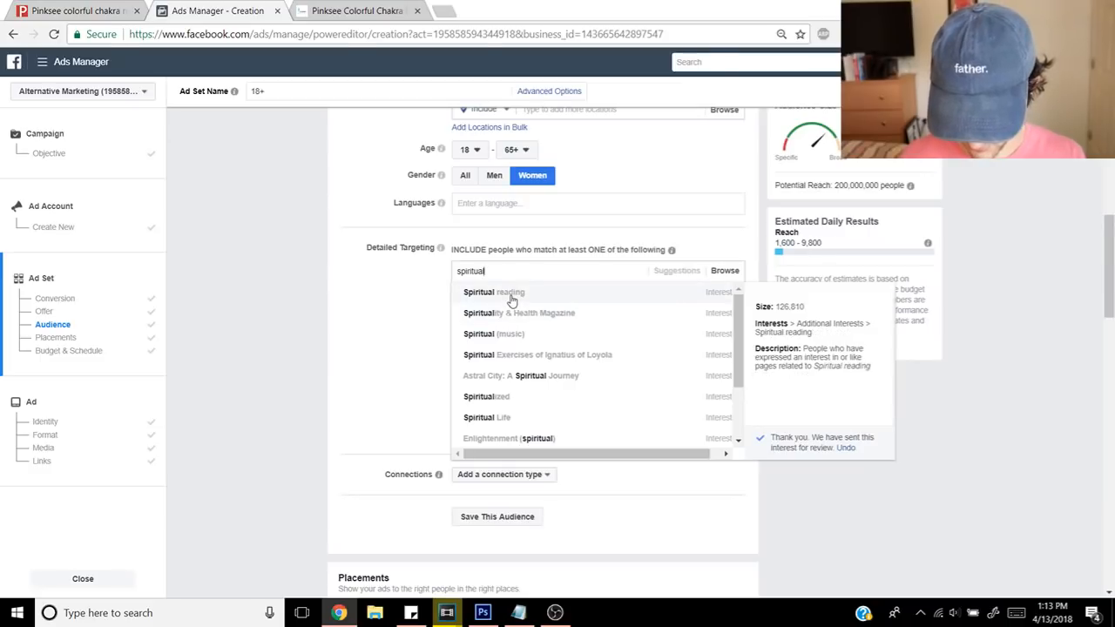
pyautogui.write('ity')
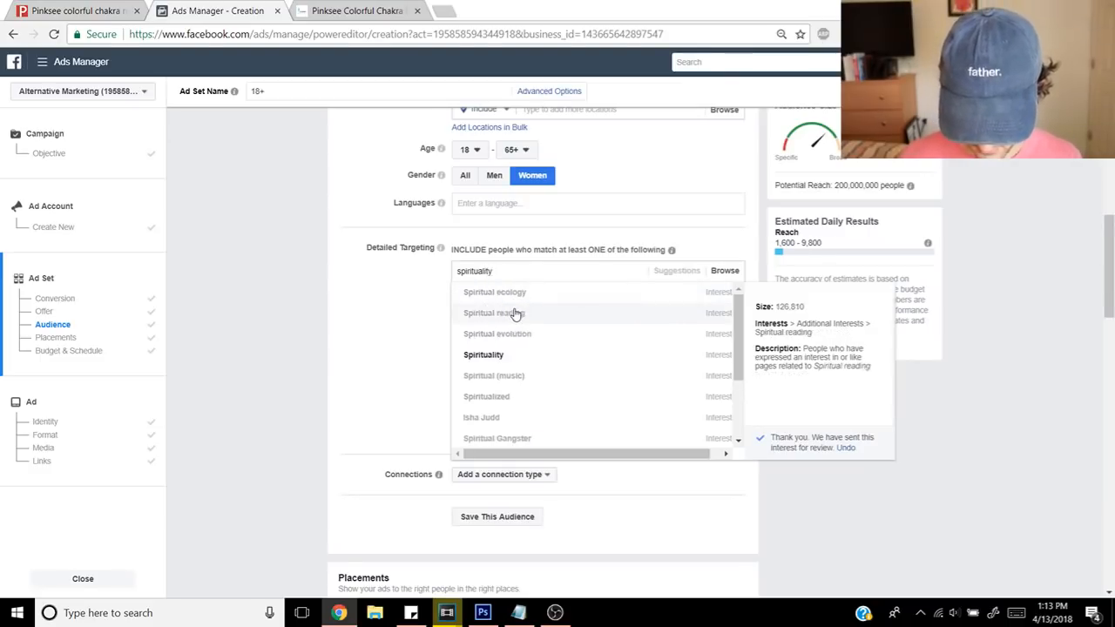
pyautogui.click(503, 355)
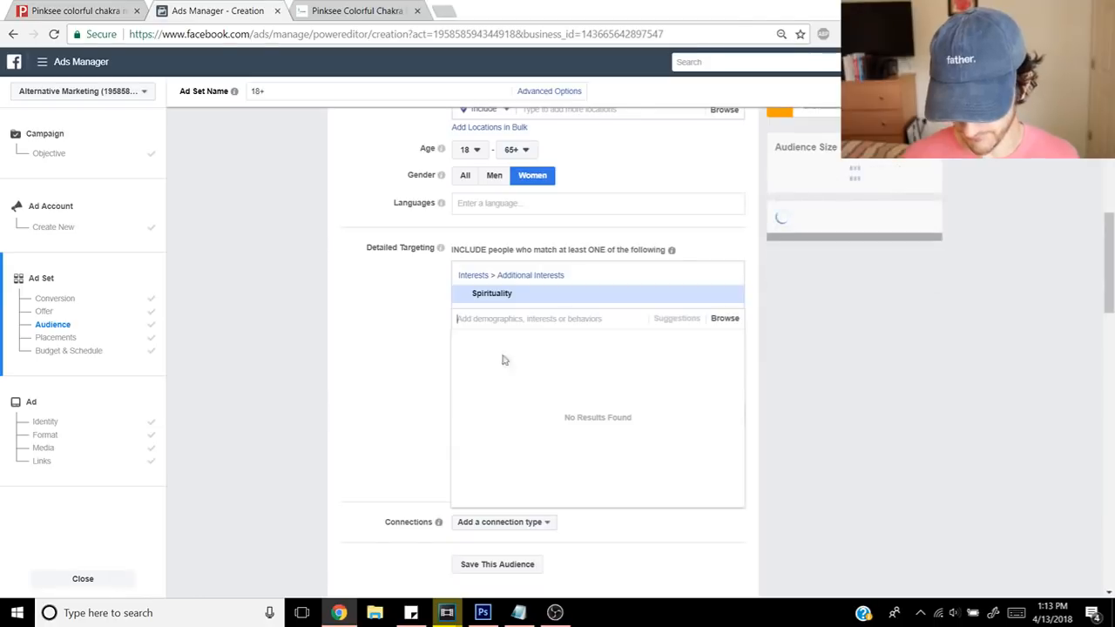
pyautogui.click(322, 312)
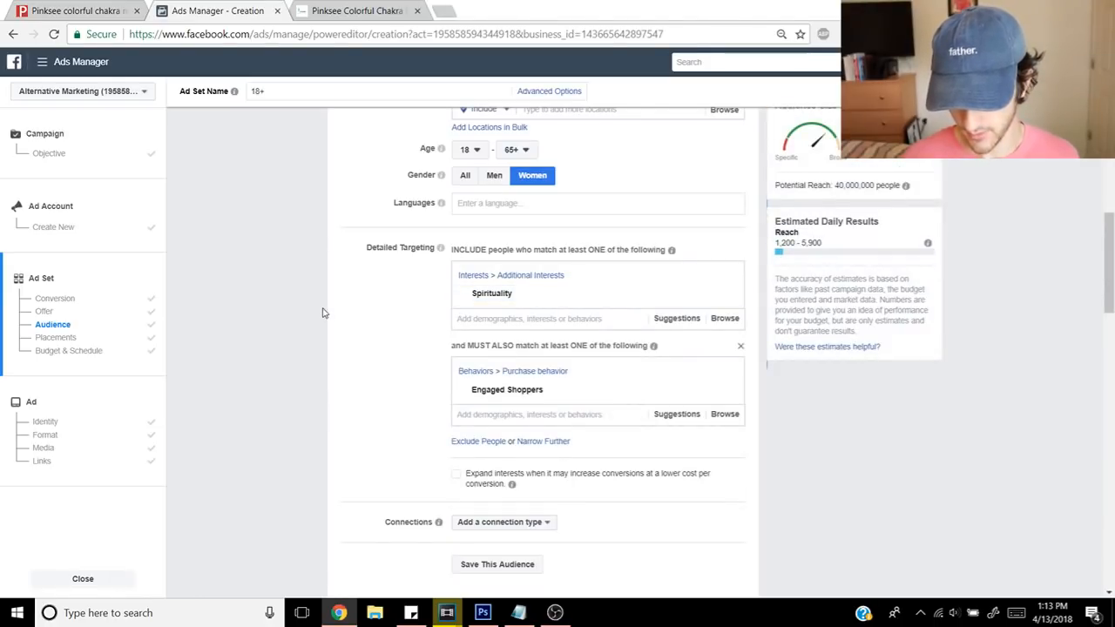
# Step: Exclude the country Mexico from the audience's locations
pyautogui.scroll(-1, 381, 346)
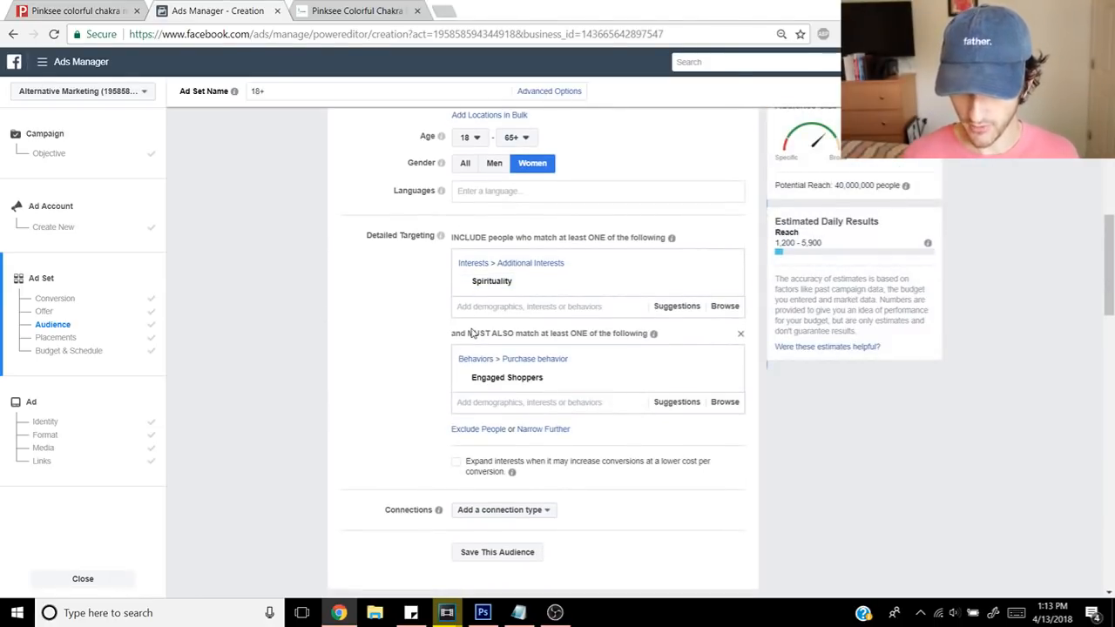
pyautogui.scroll(-3, 472, 333)
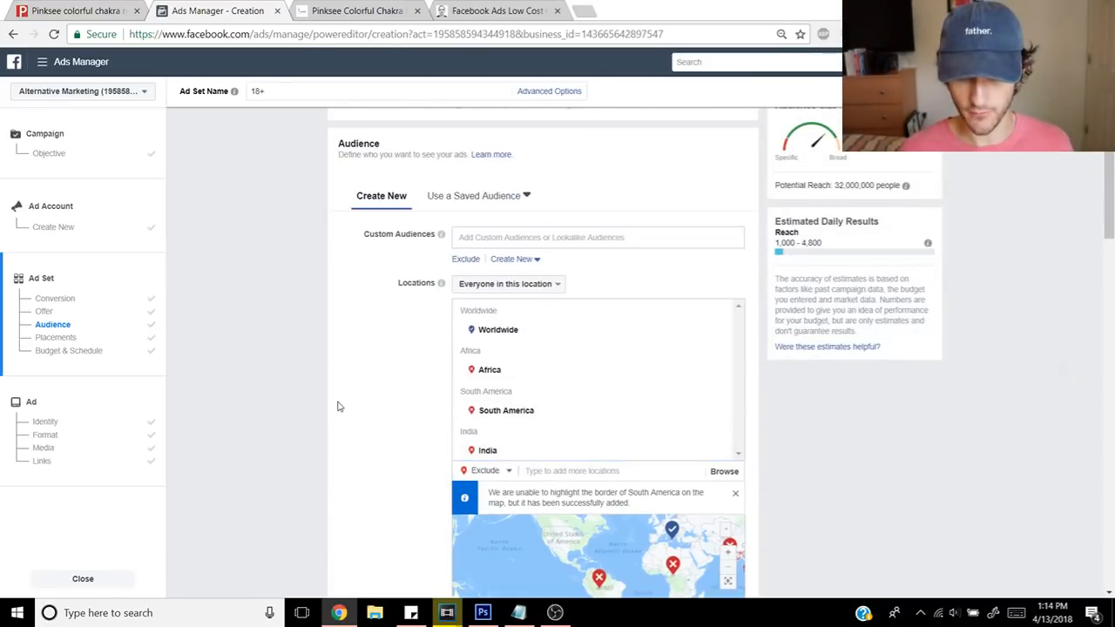
pyautogui.scroll(-3, 366, 410)
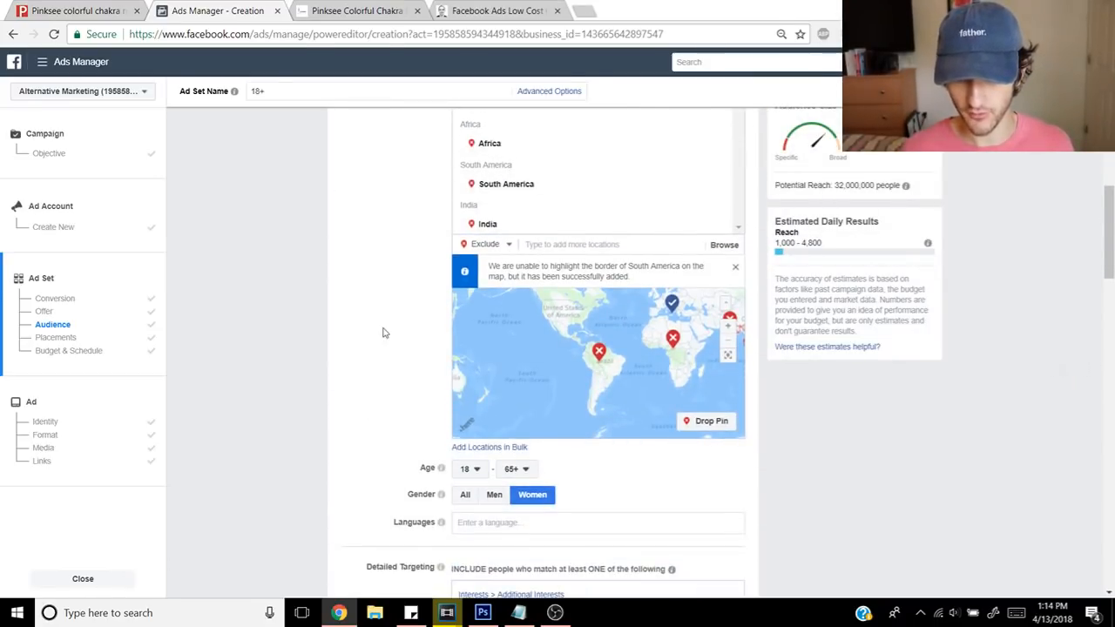
pyautogui.click(544, 258)
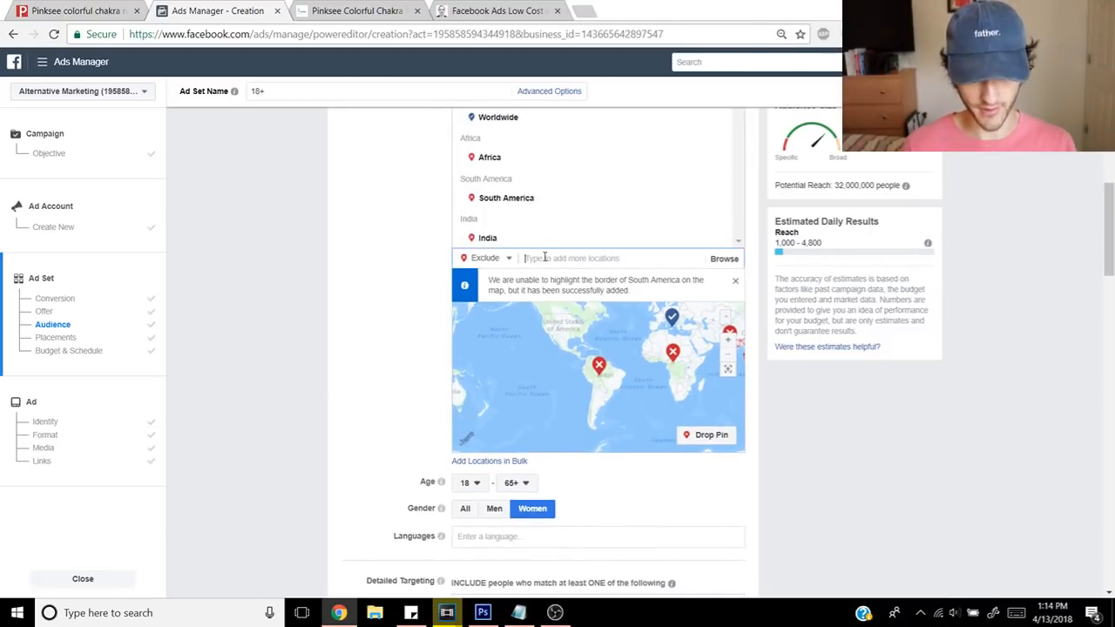
pyautogui.write('mexico')
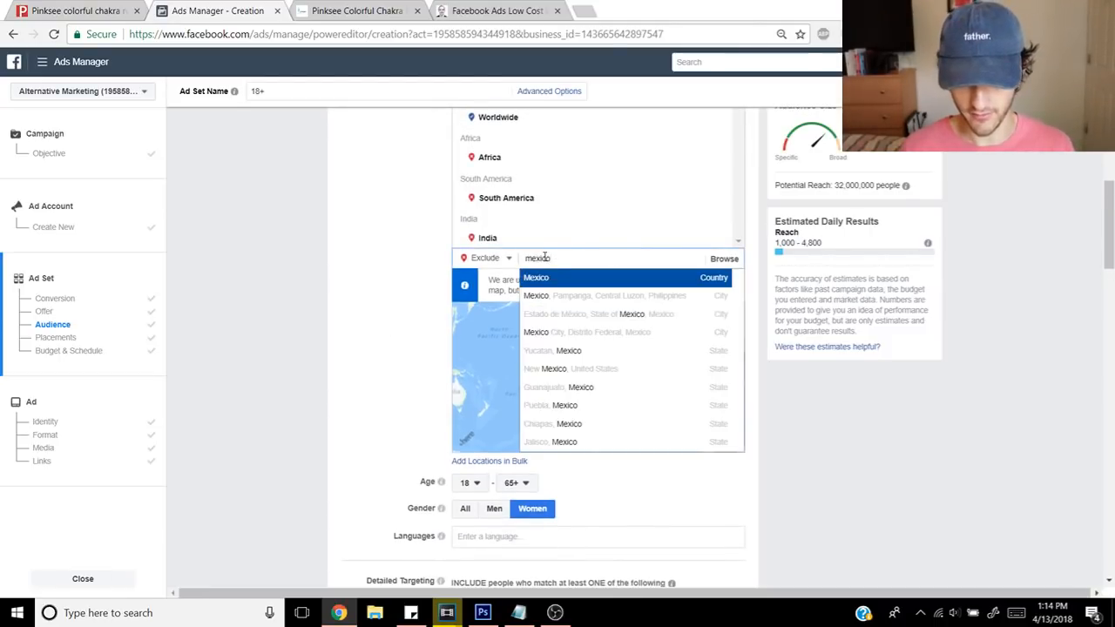
pyautogui.click(557, 283)
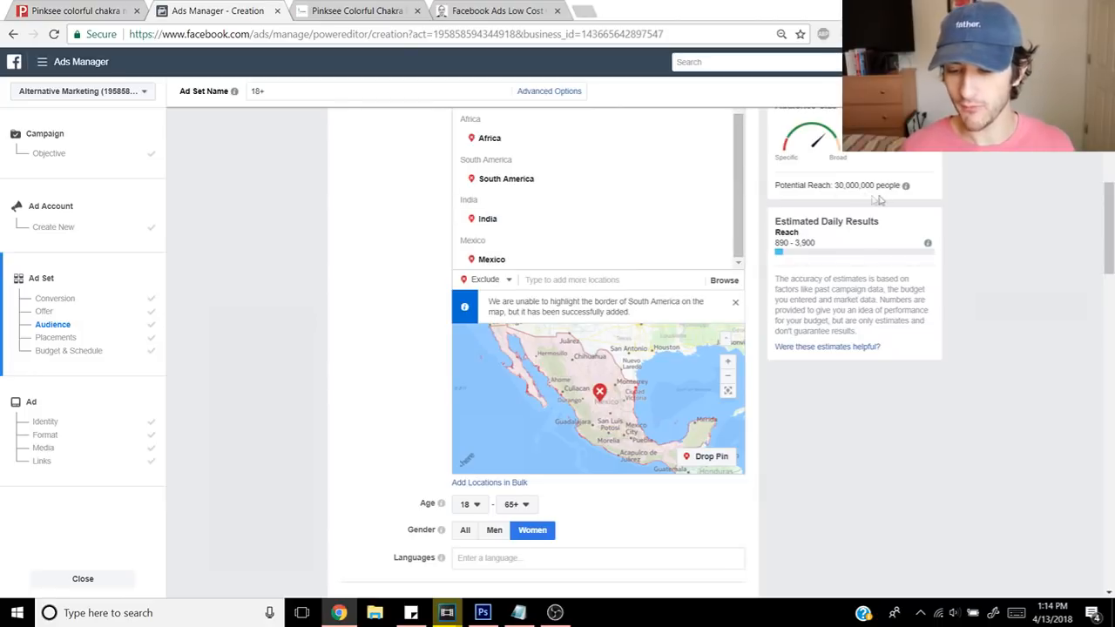
# Step: Look over the ad set's detailed targeting, placements, budget, schedule and bid strategy
pyautogui.scroll(-5, 682, 241)
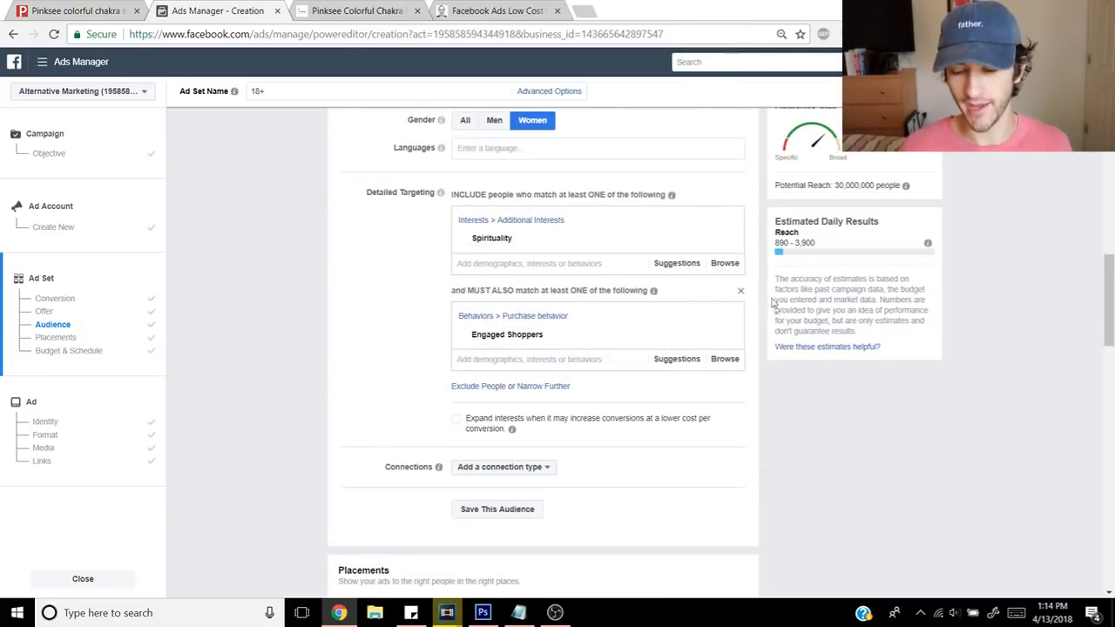
pyautogui.scroll(-2, 791, 424)
pyautogui.scroll(-7, 791, 424)
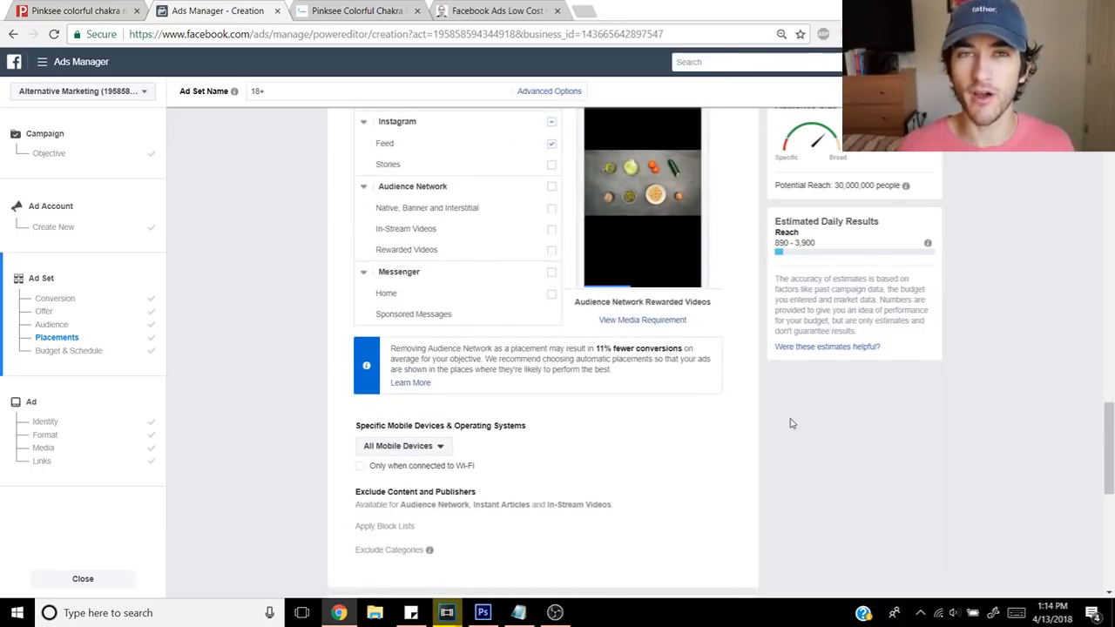
pyautogui.scroll(-2, 791, 423)
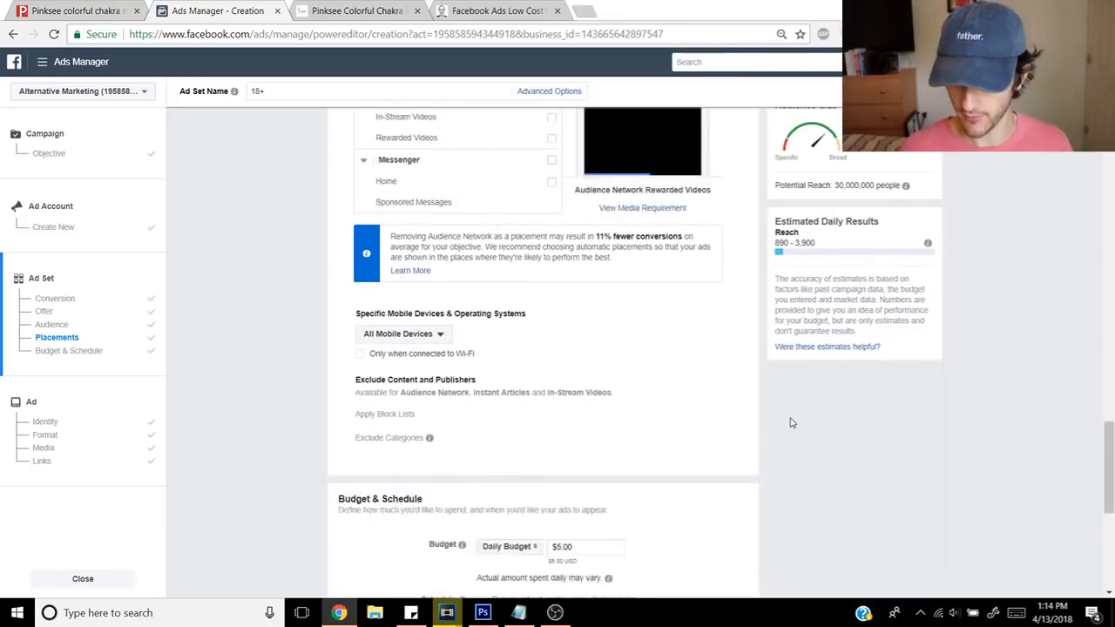
pyautogui.scroll(-3, 791, 423)
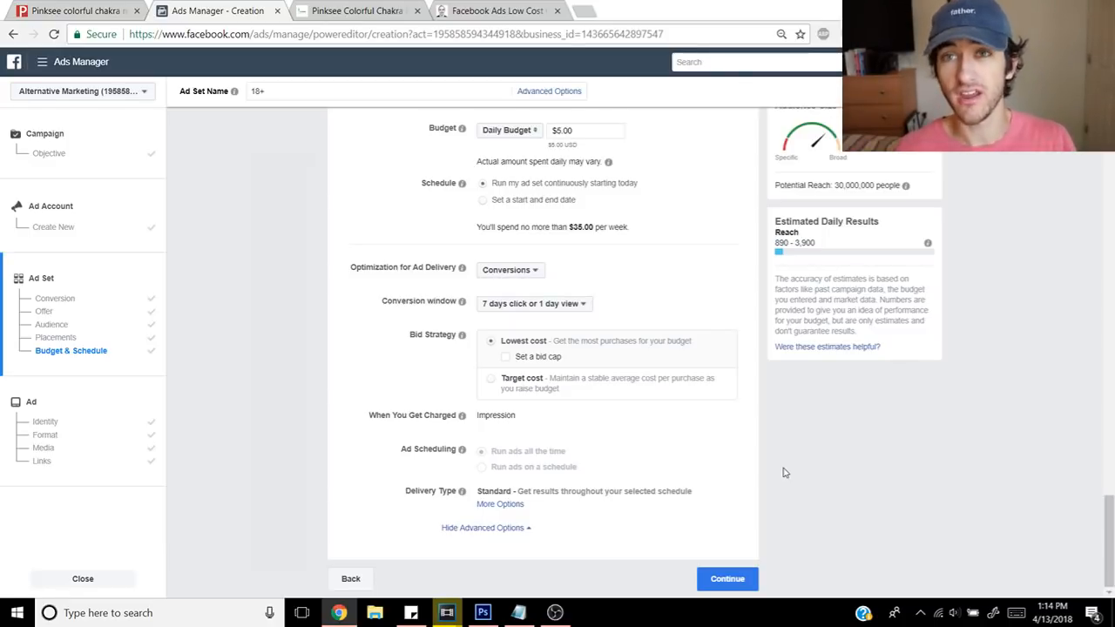
# Step: Set Meditation, from Fitness and wellness, as the included interest in place of Spirituality
pyautogui.moveTo(732, 401)
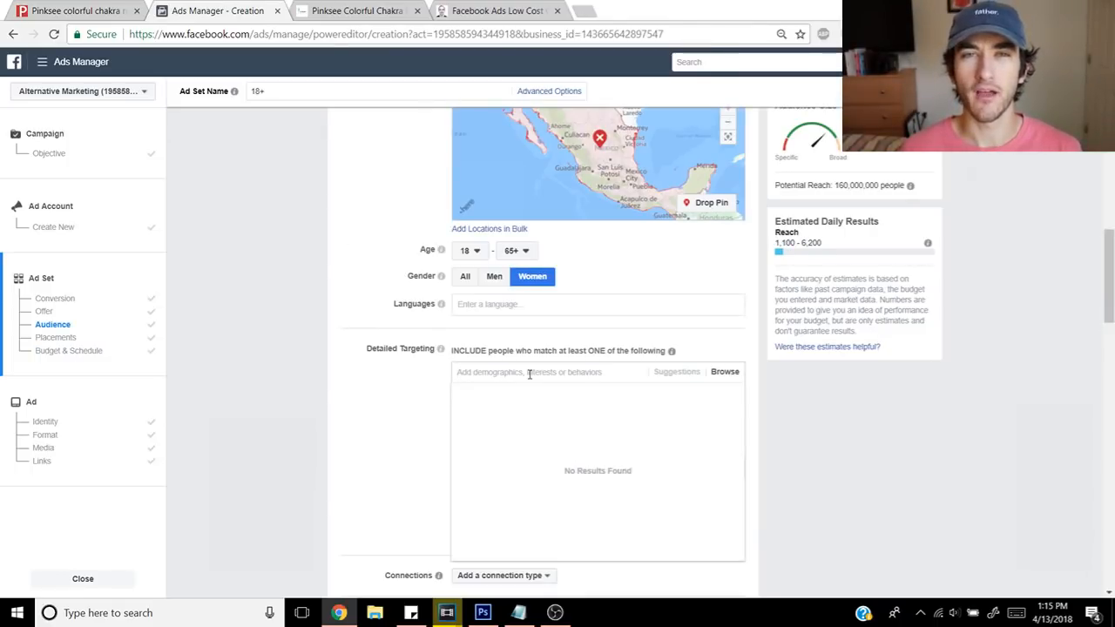
pyautogui.click(528, 373)
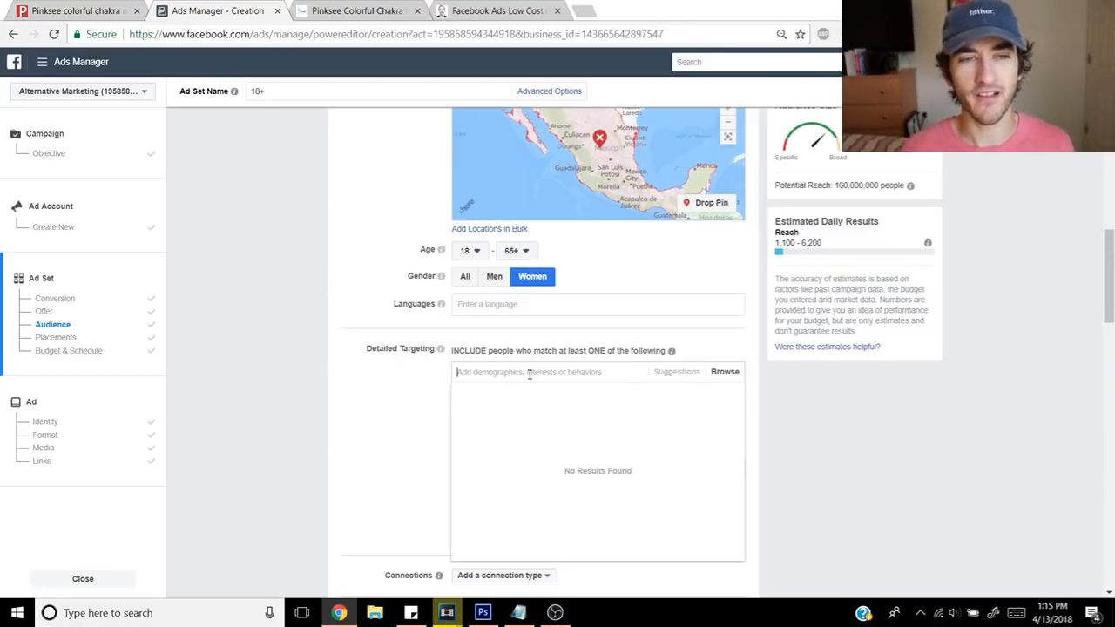
pyautogui.write('meditation')
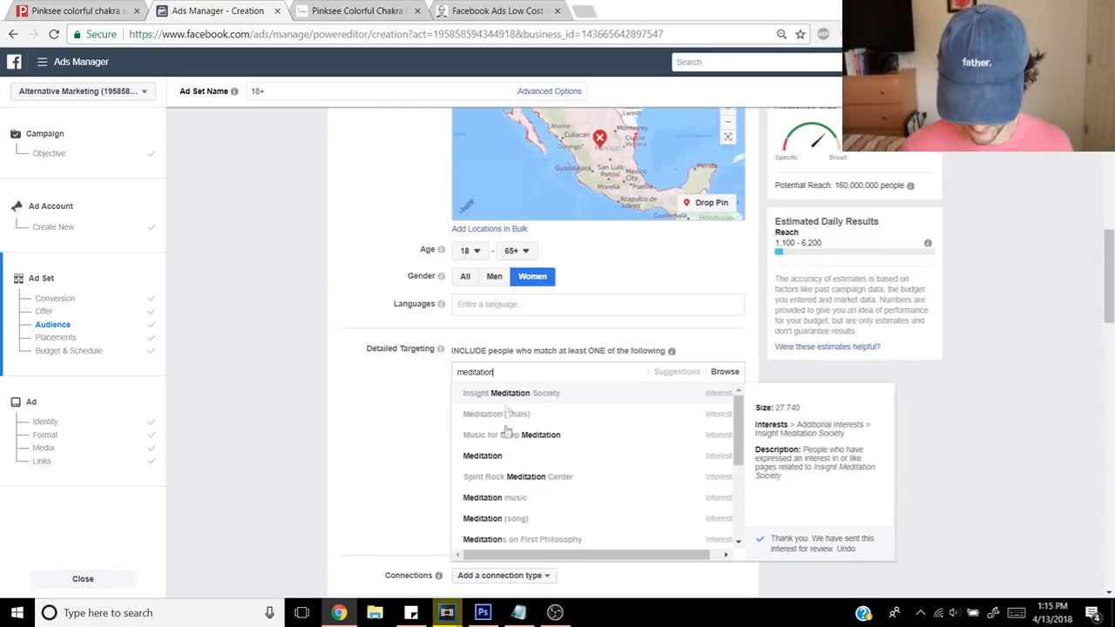
pyautogui.click(503, 459)
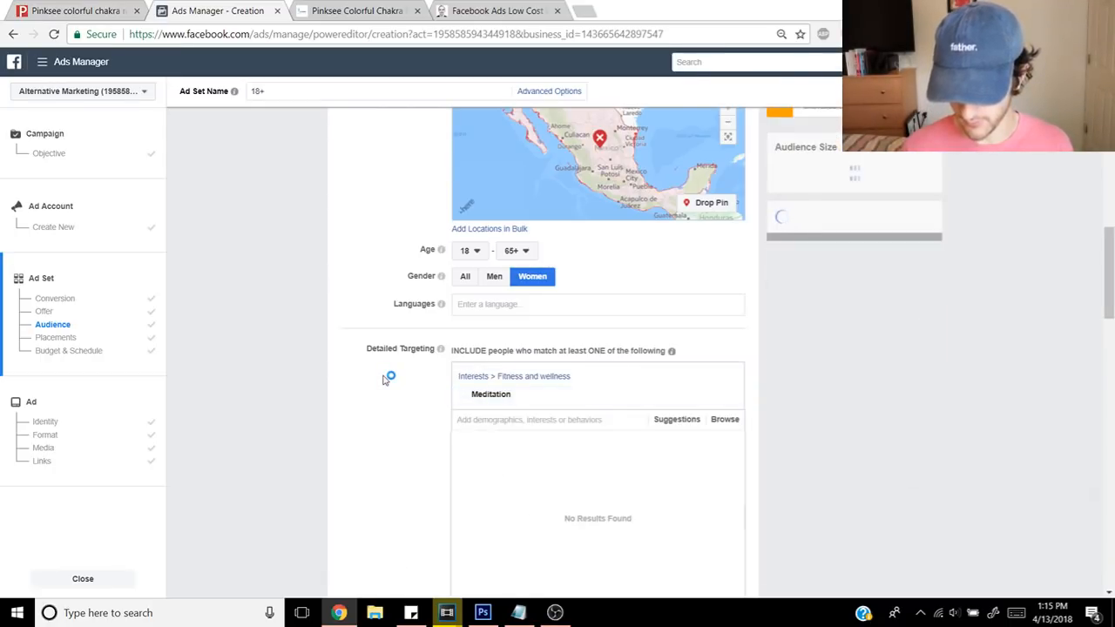
# Step: Swap the included Meditation interest for Zen in the detailed targeting
pyautogui.scroll(-3, 383, 379)
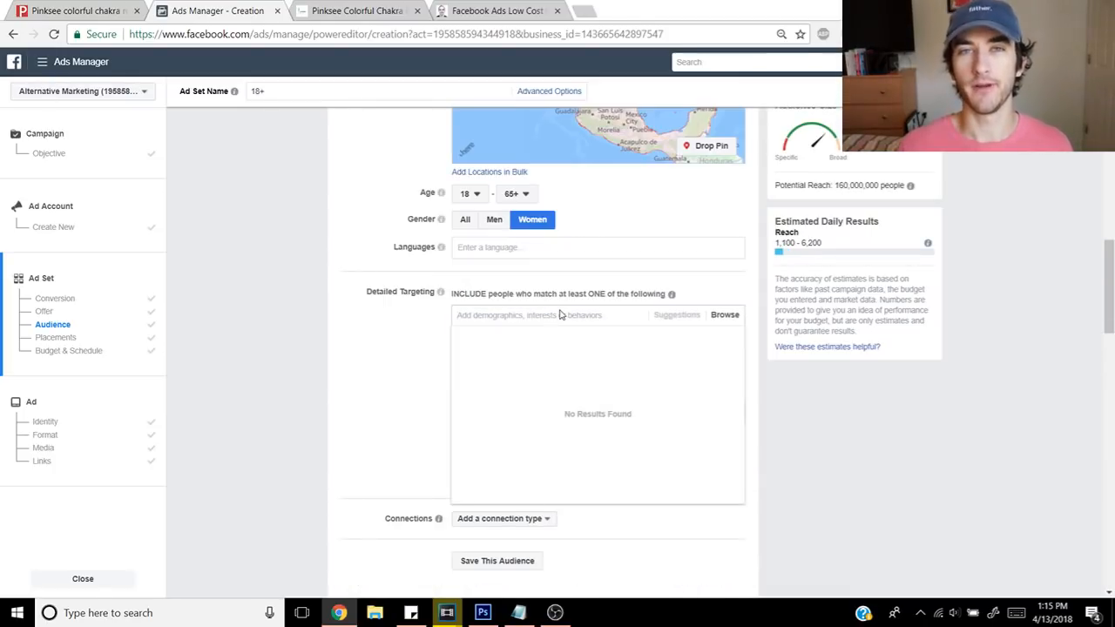
pyautogui.write('zen')
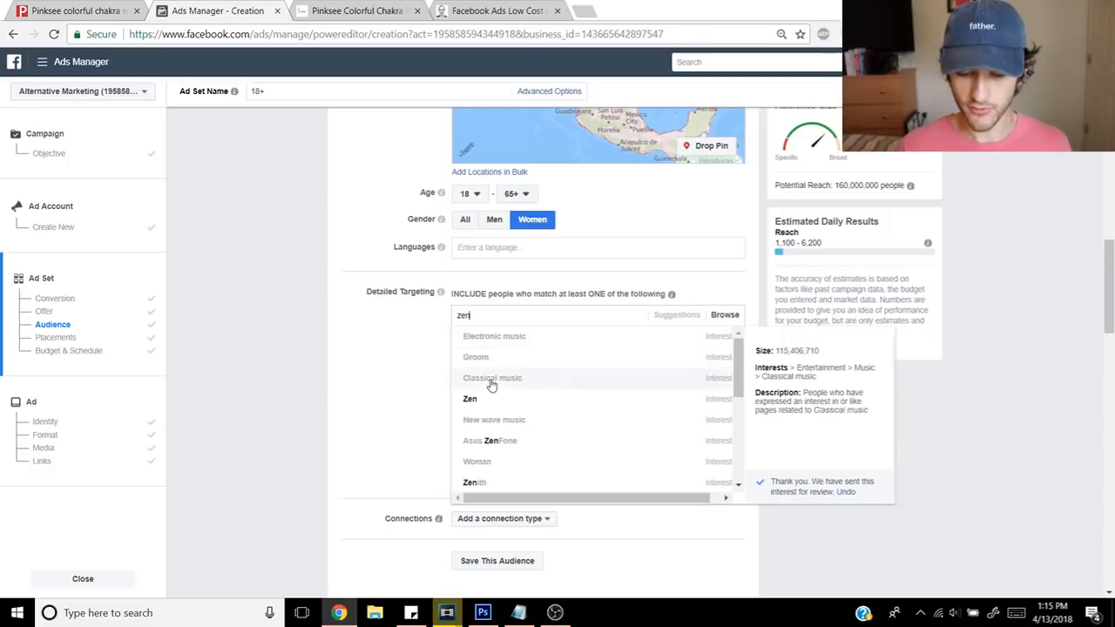
pyautogui.click(475, 401)
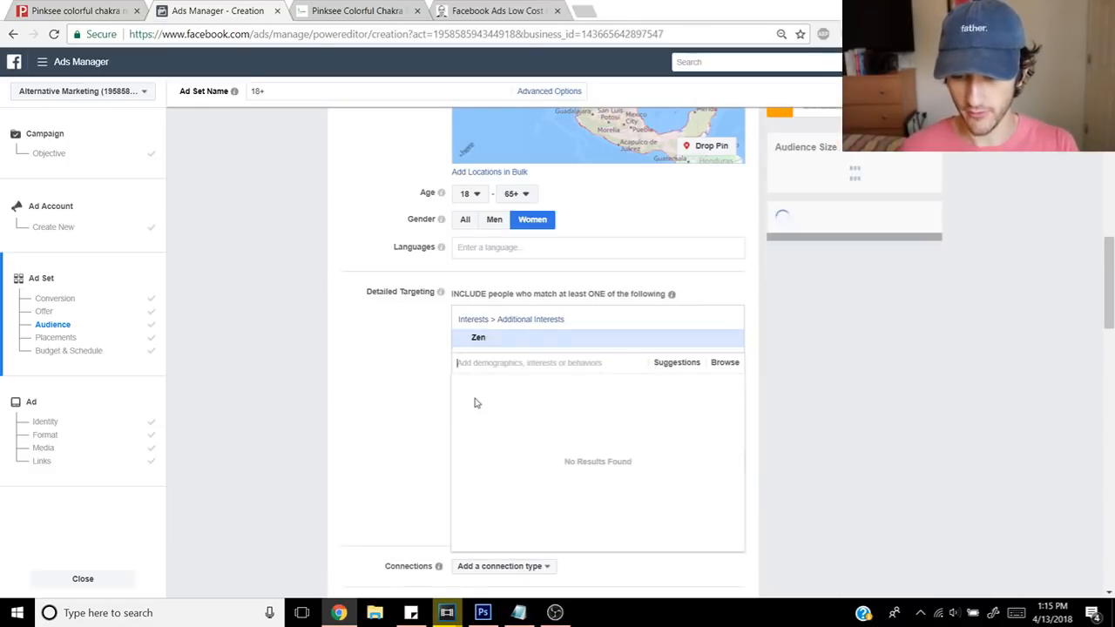
pyautogui.click(350, 320)
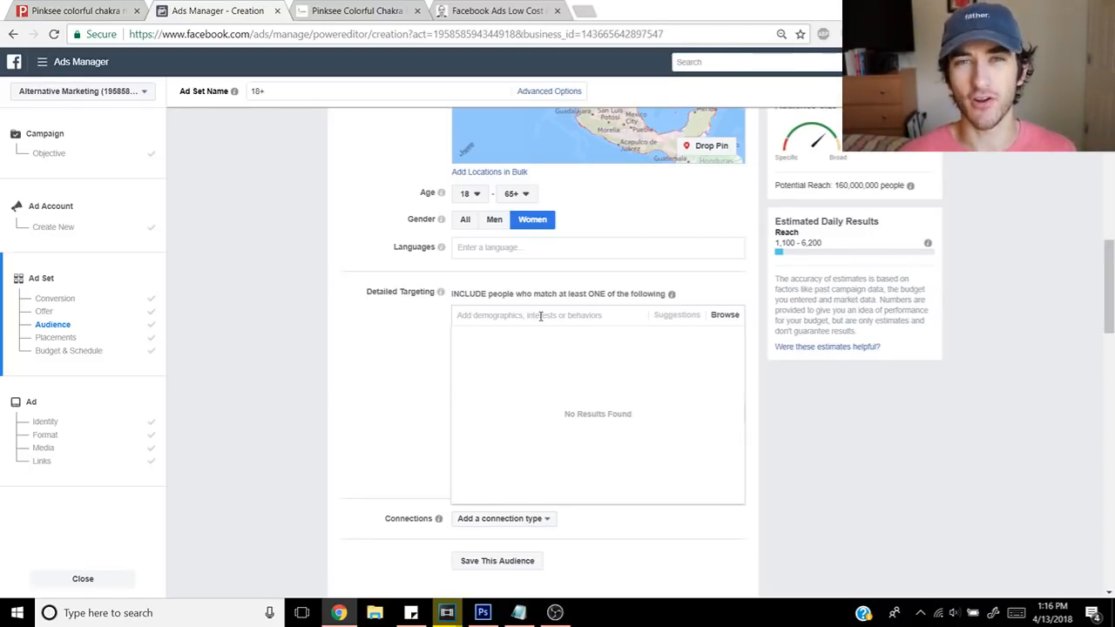
# Step: Search the interests for "peaceful", include Peace movement in place of Zen, and check the potential reach
pyautogui.write('peacful')
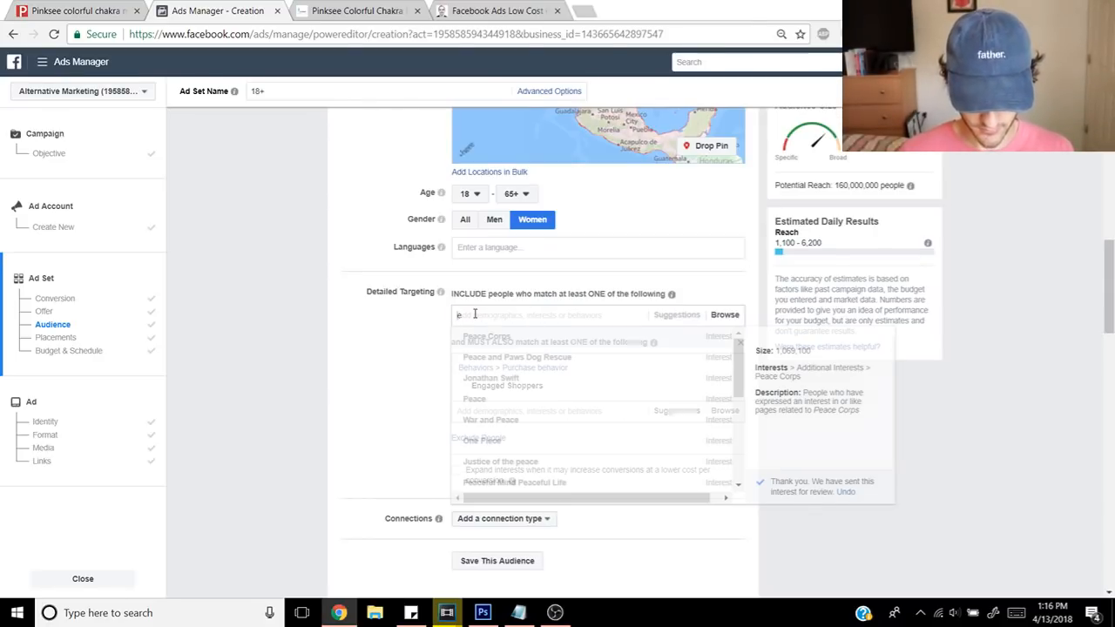
pyautogui.write('eaceful')
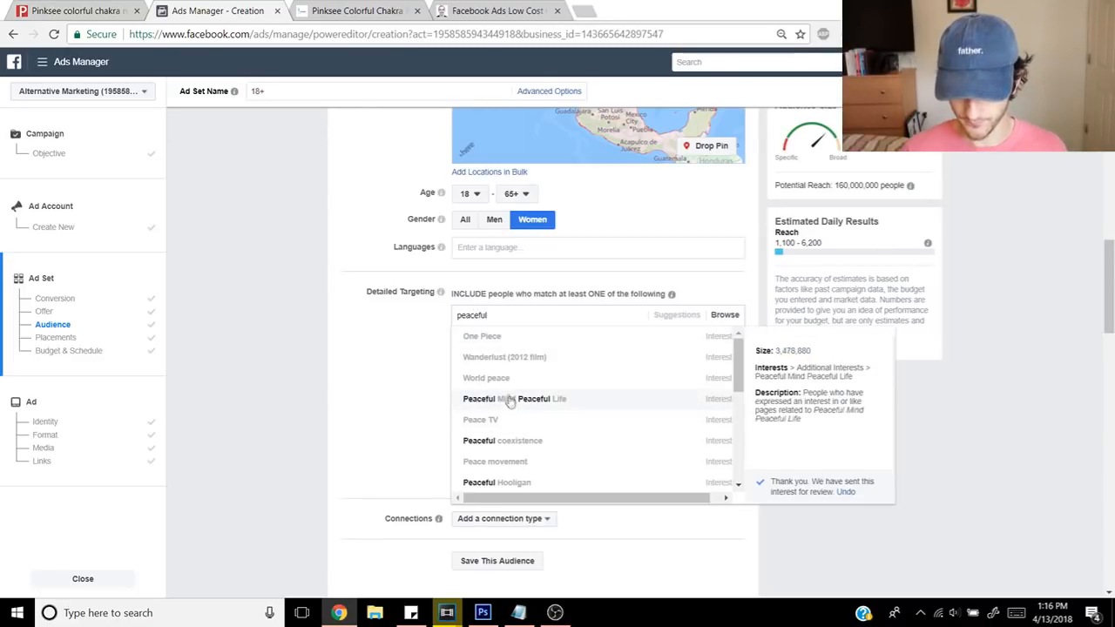
pyautogui.click(517, 461)
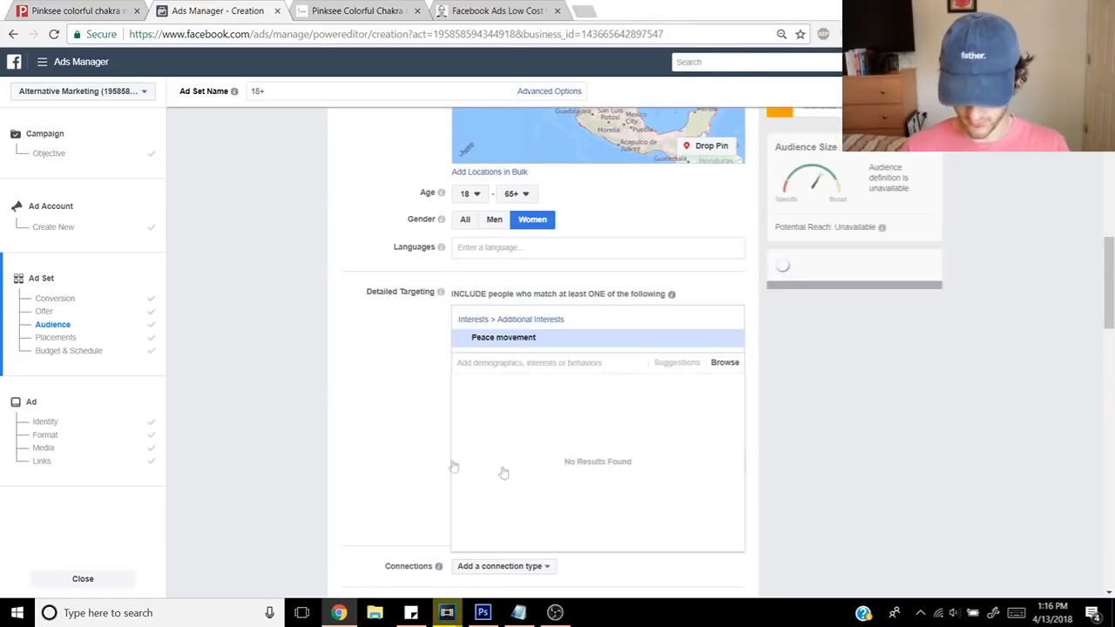
pyautogui.click(285, 393)
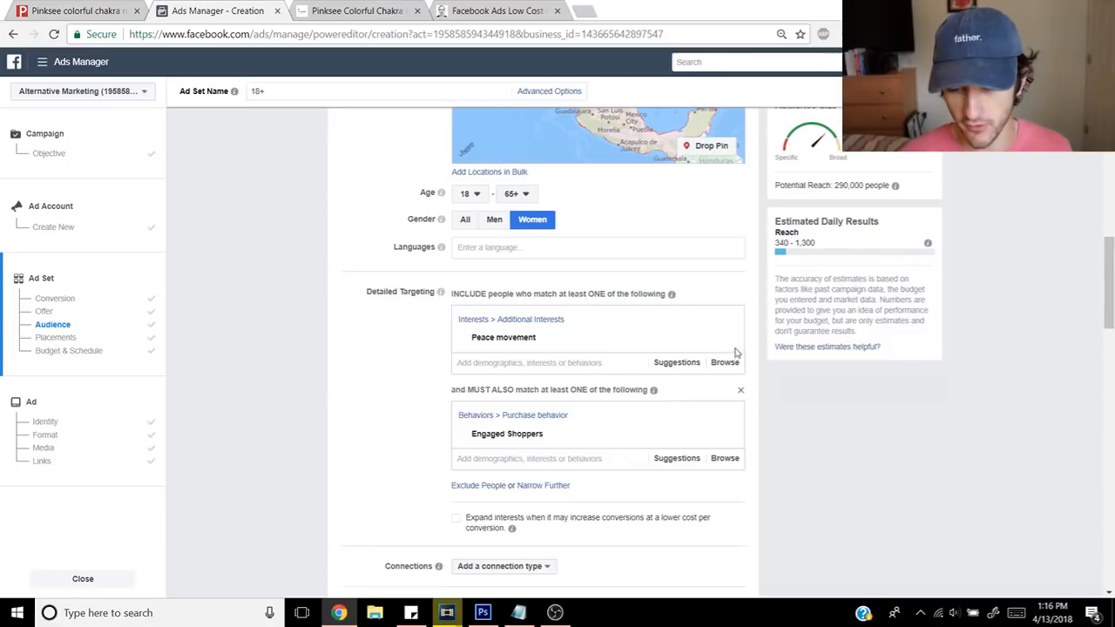
pyautogui.moveTo(833, 185); pyautogui.dragTo(844, 185)
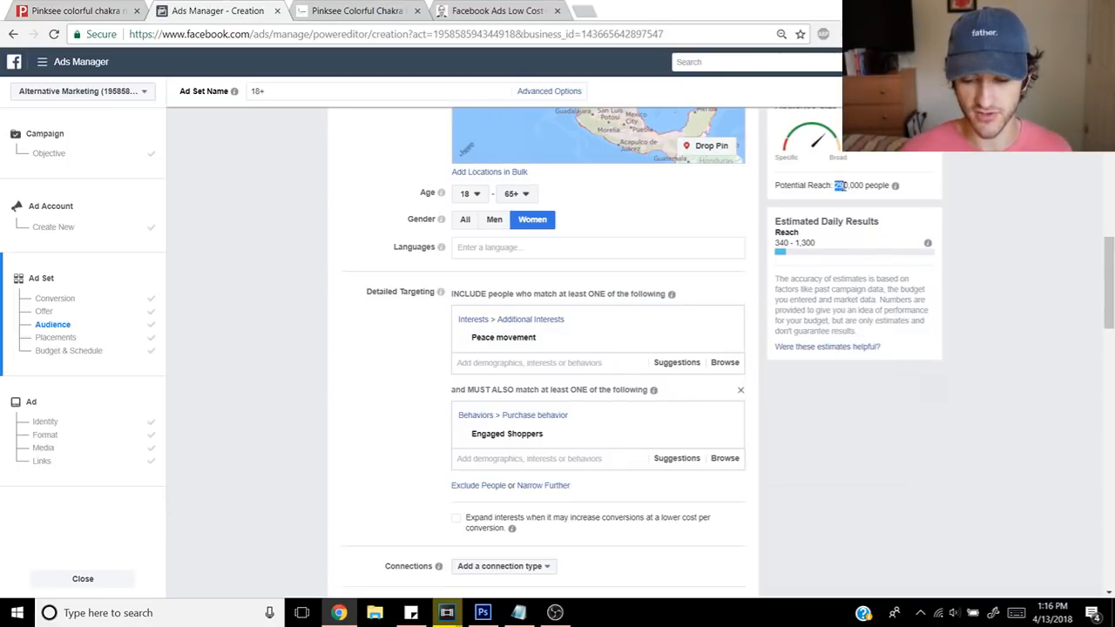
pyautogui.click(847, 186)
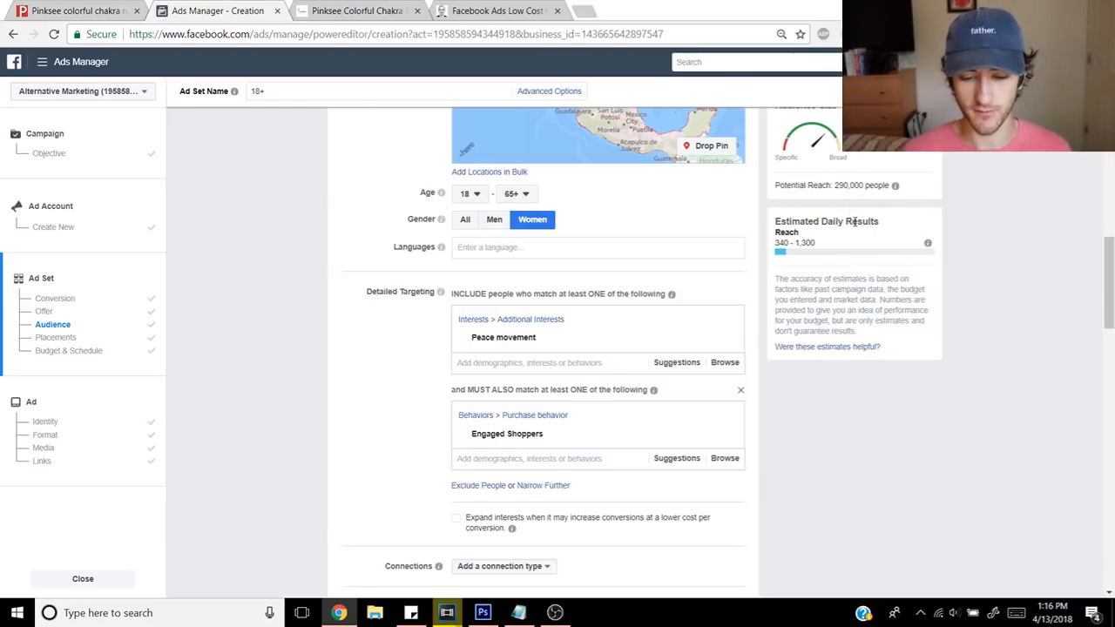
# Step: Search the interests for "peace" and include Peaceful Mind Peaceful Life in place of Peace movement
pyautogui.moveTo(652, 343)
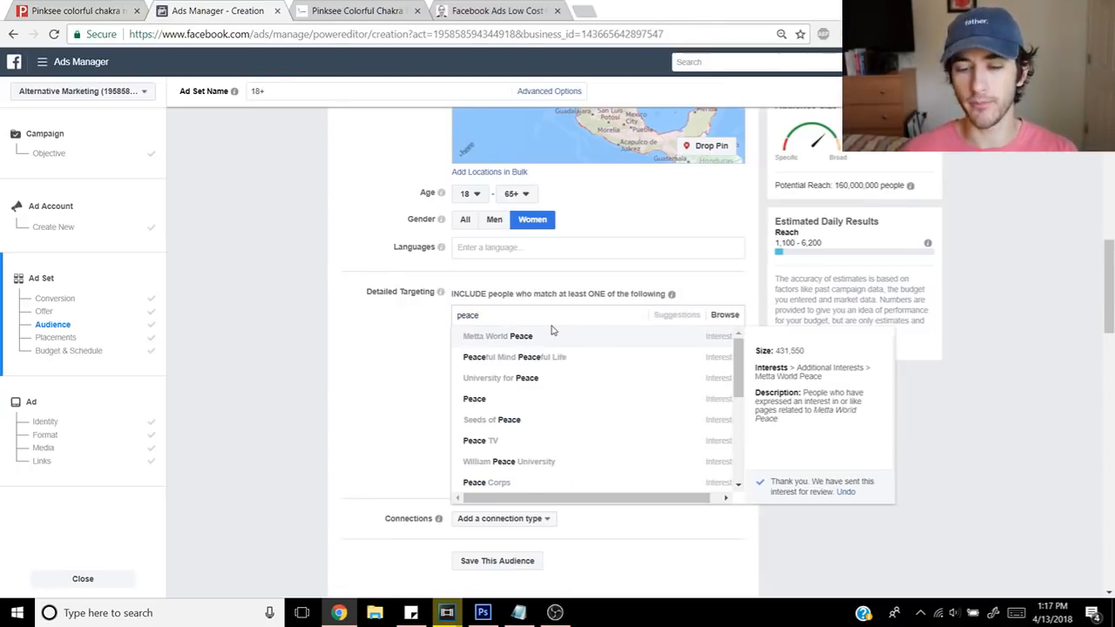
pyautogui.moveTo(527, 357)
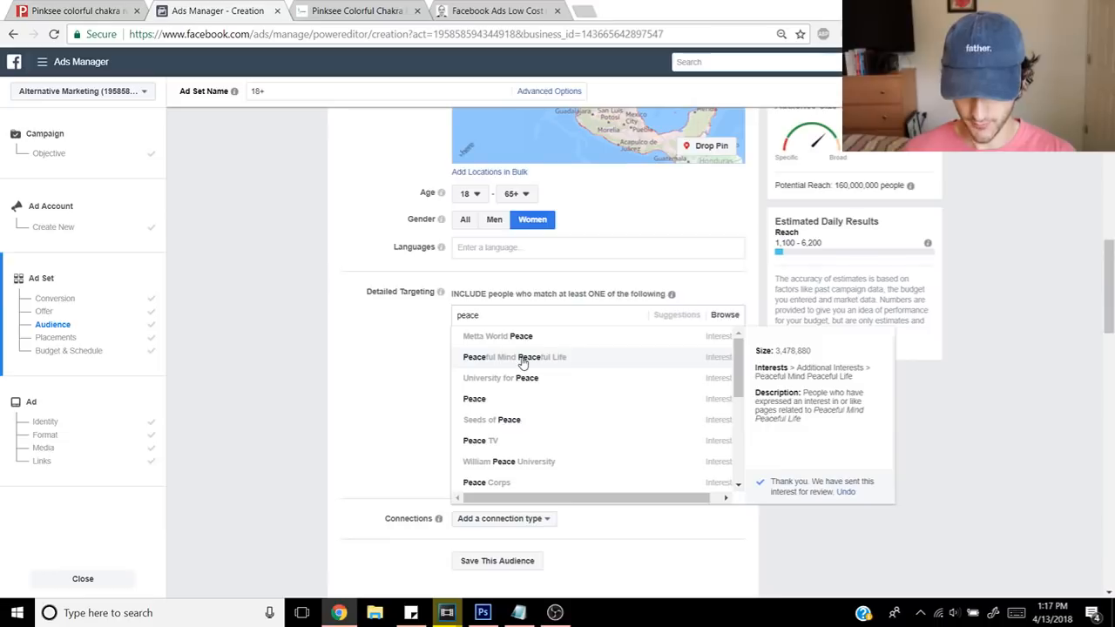
pyautogui.click(514, 364)
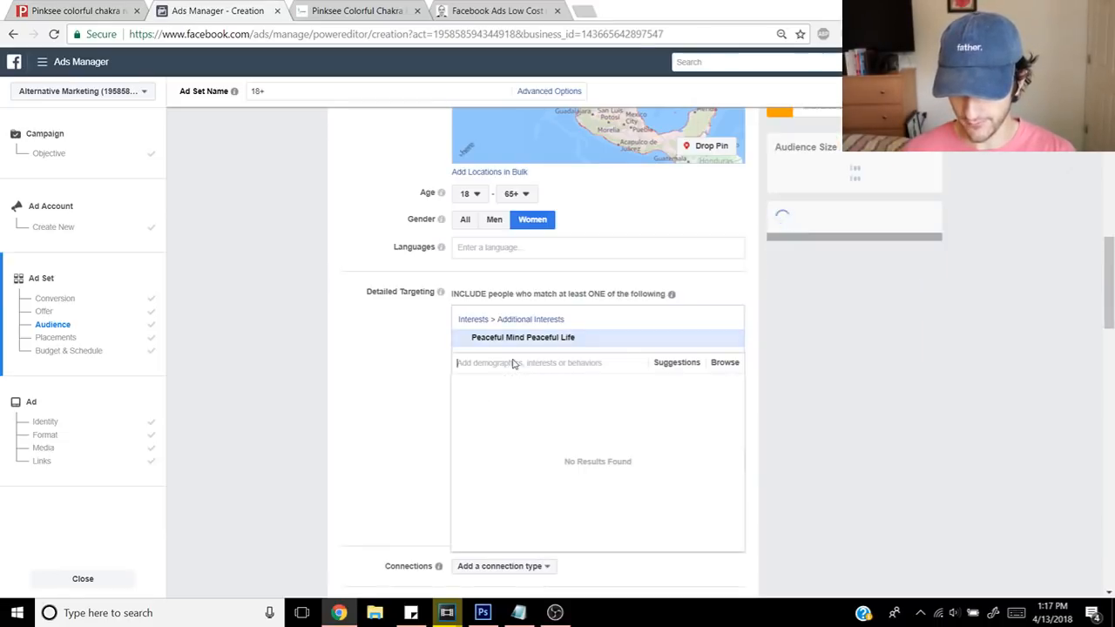
pyautogui.click(366, 322)
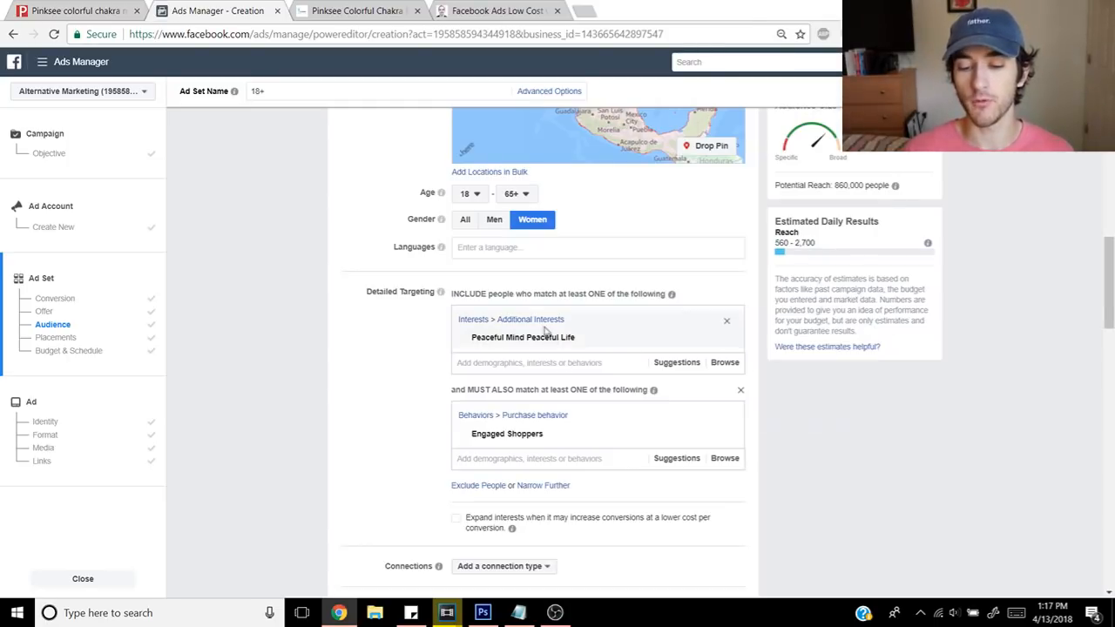
pyautogui.moveTo(568, 342)
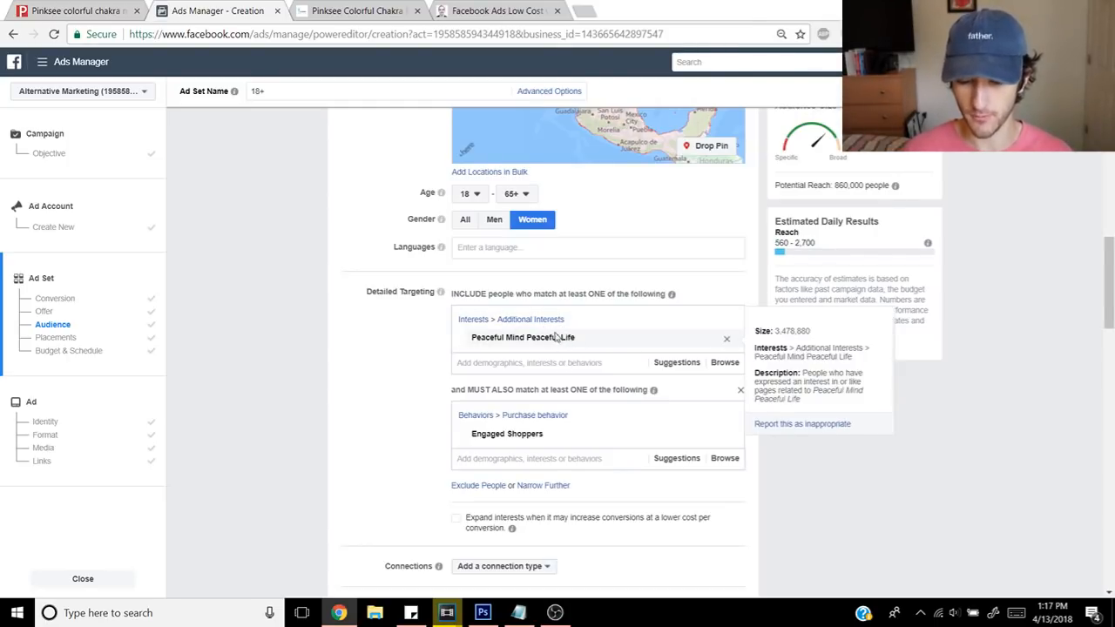
# Step: View the chakra necklace's Pexda product page, return to the ad set and check its potential reach
pyautogui.click(91, 9)
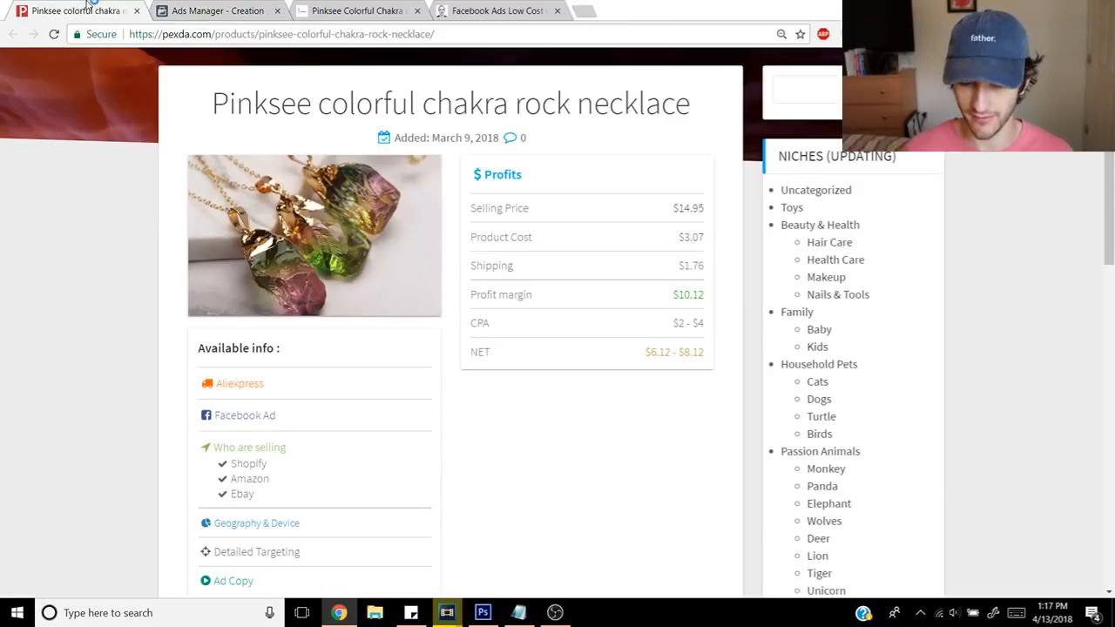
pyautogui.click(174, 11)
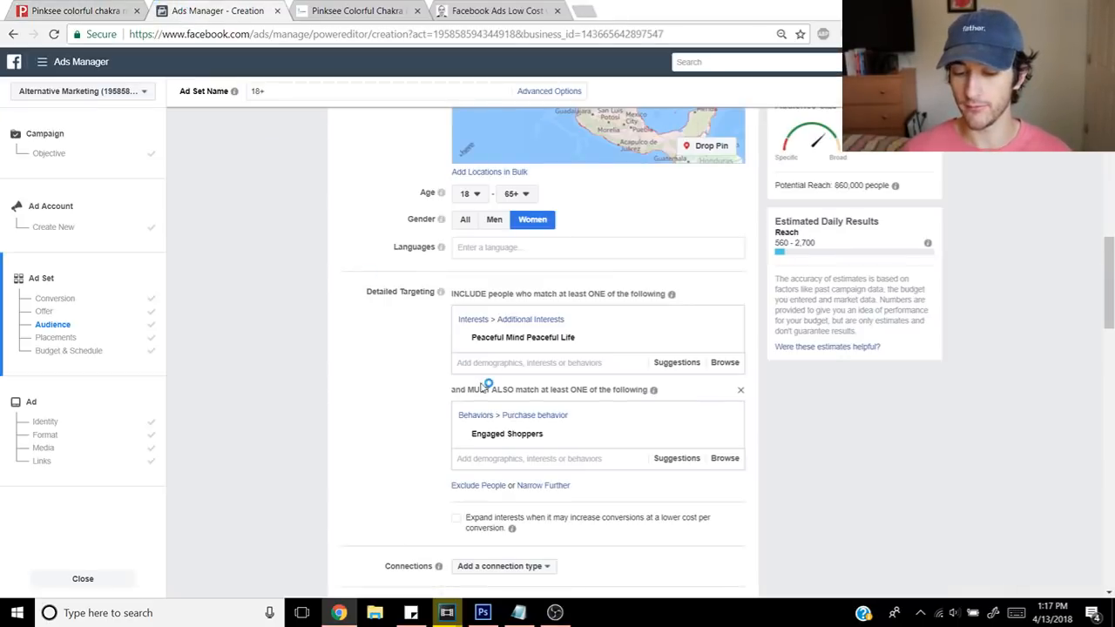
pyautogui.moveTo(834, 185); pyautogui.dragTo(889, 184)
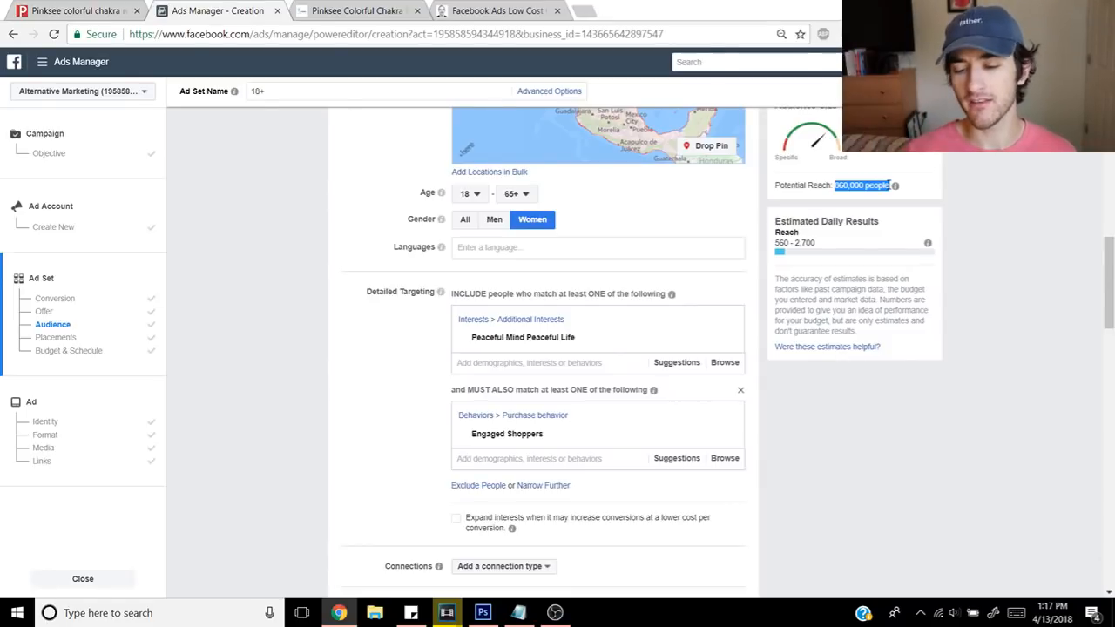
pyautogui.click(841, 190)
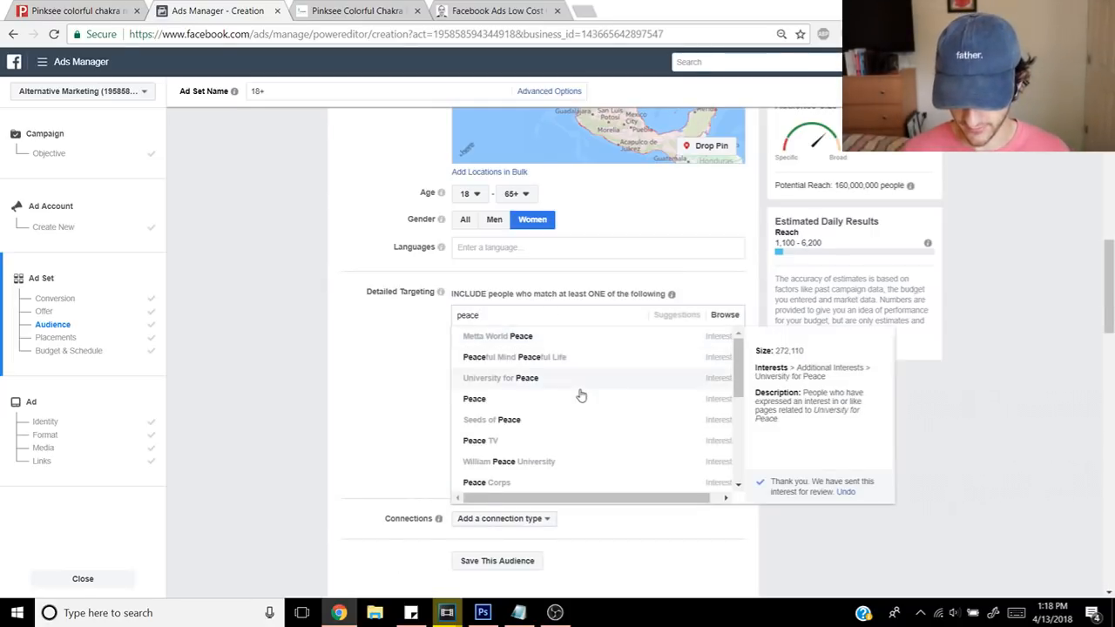
# Step: Include Peace movement from the "peace" interest results in place of Peaceful Mind Peaceful Life
pyautogui.scroll(-1, 580, 393)
pyautogui.scroll(-2, 544, 413)
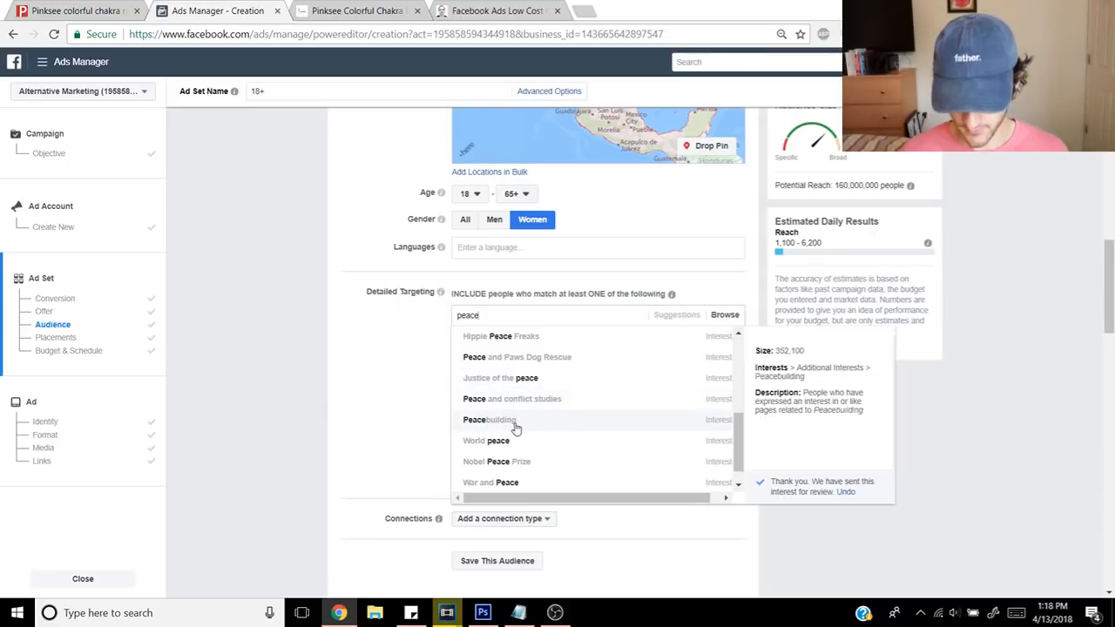
pyautogui.scroll(-1, 521, 429)
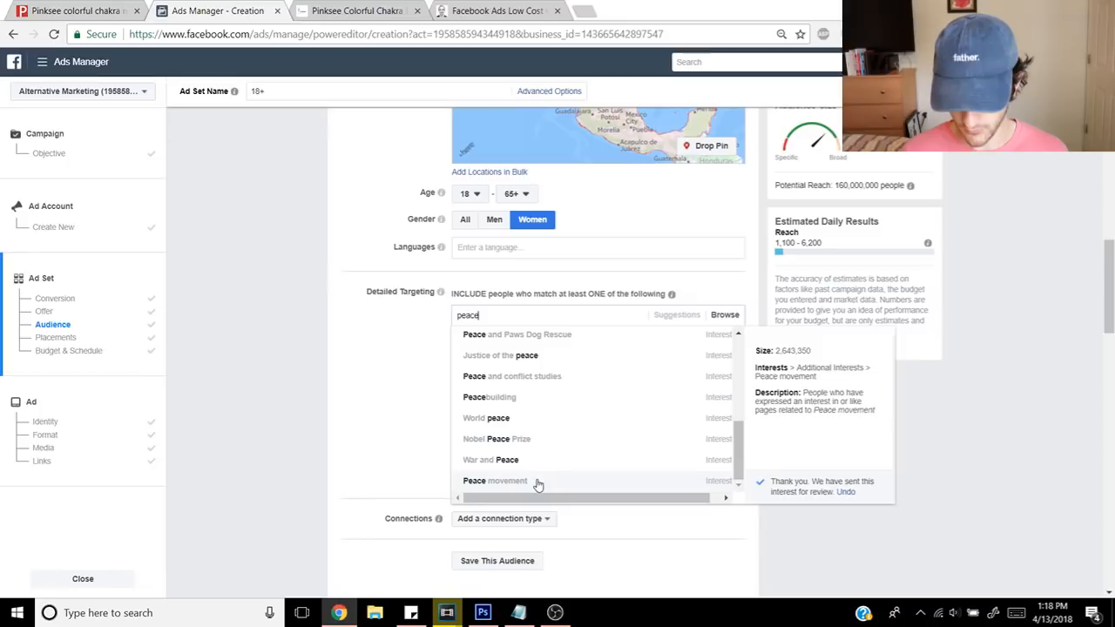
pyautogui.click(497, 486)
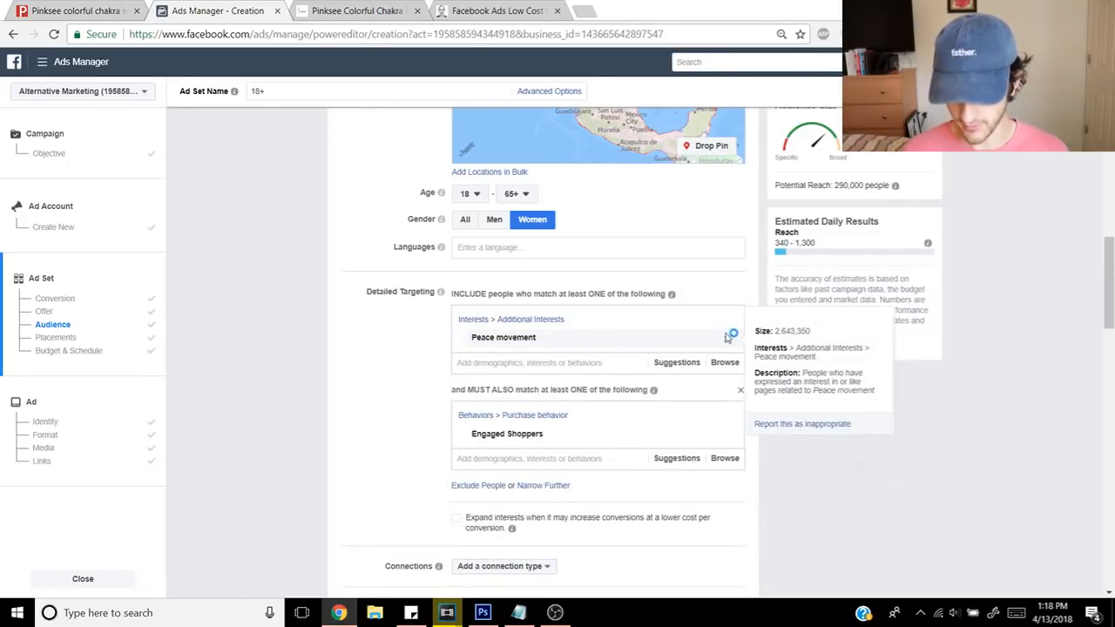
# Step: Remove the Peace movement interest, search for "crystal" and include Crystal instead
pyautogui.click(726, 339)
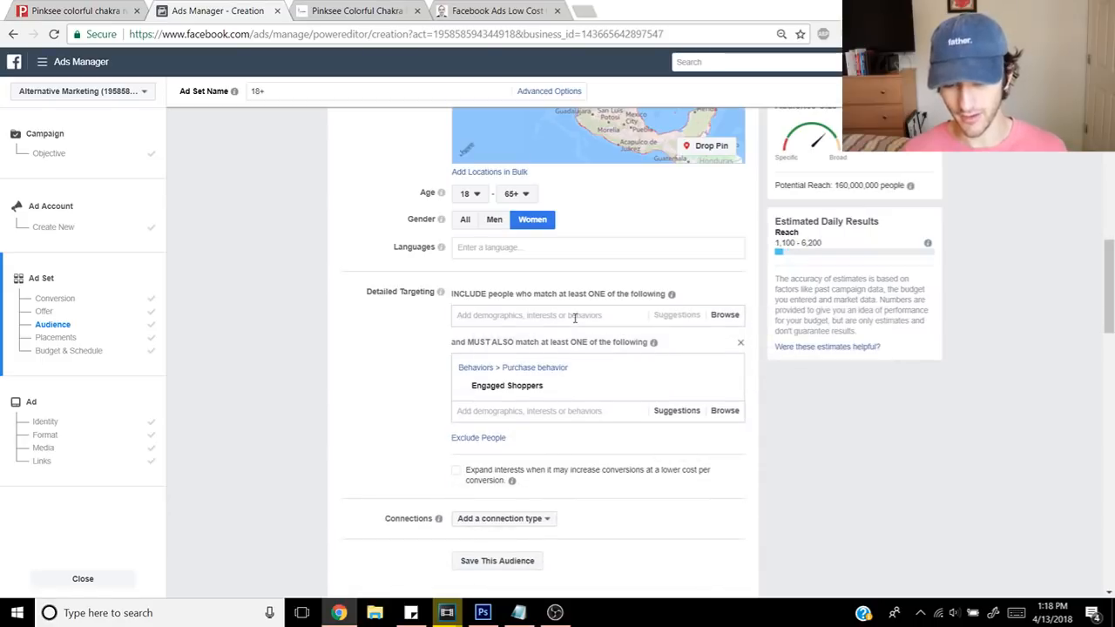
pyautogui.click(575, 318)
pyautogui.write('crystal')
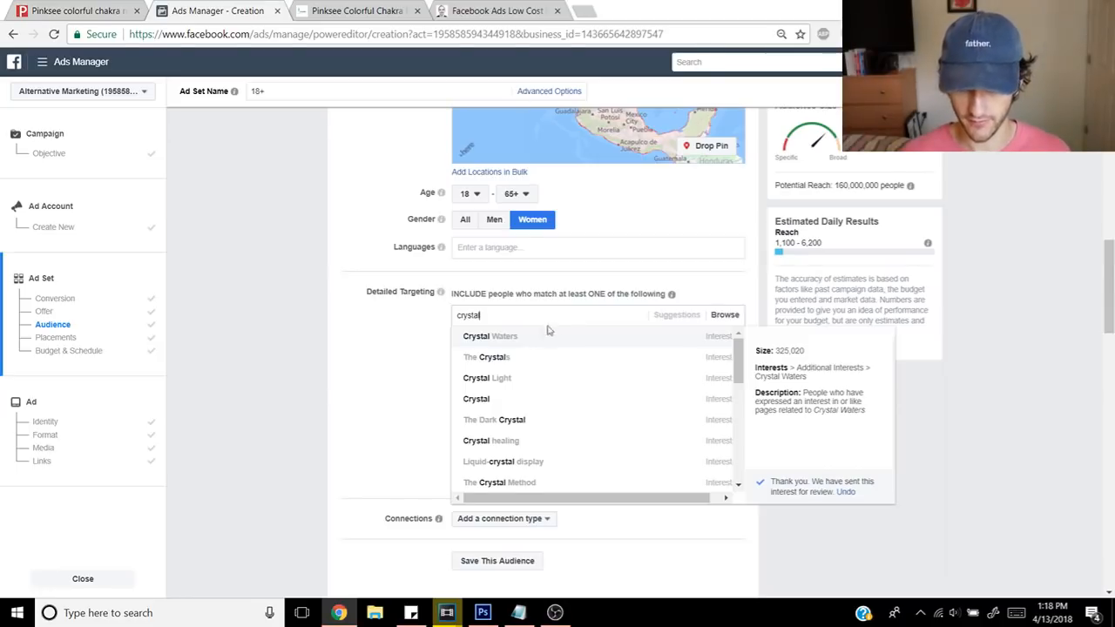
pyautogui.click(501, 401)
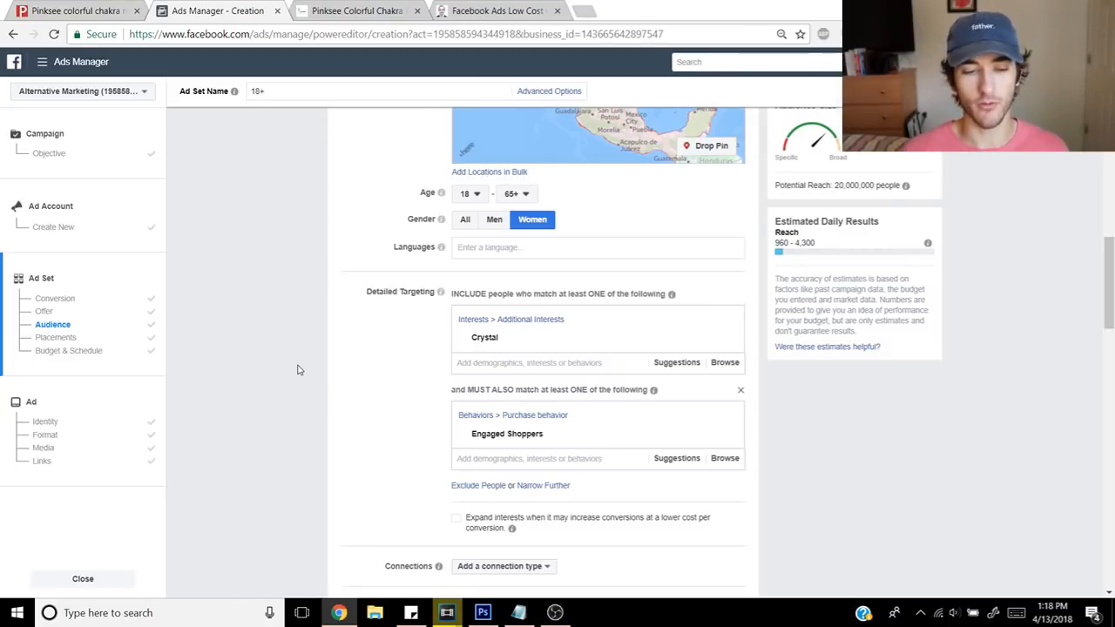
# Step: Review the necklace's product page, return to the ad set and include Crystal healing in place of Crystal
pyautogui.click(40, 10)
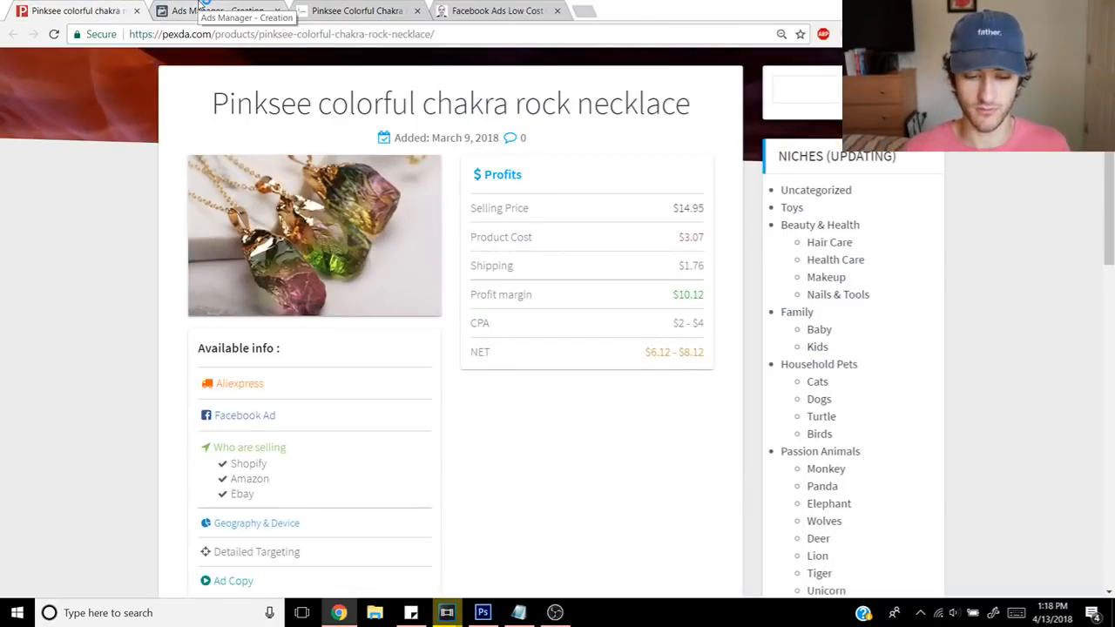
pyautogui.click(203, 6)
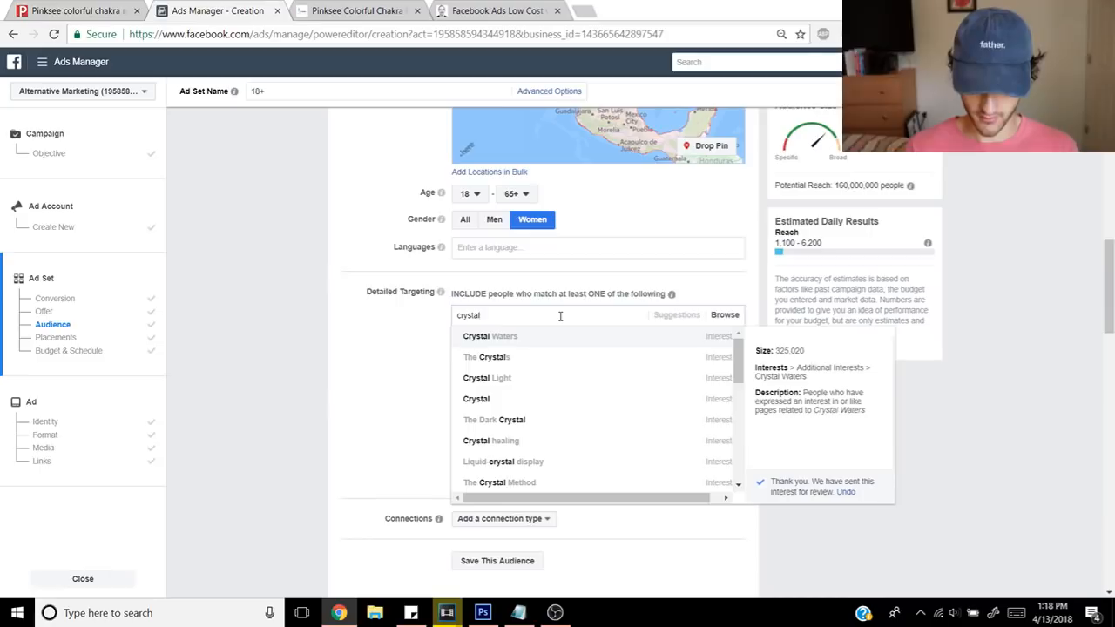
pyautogui.write('ealing')
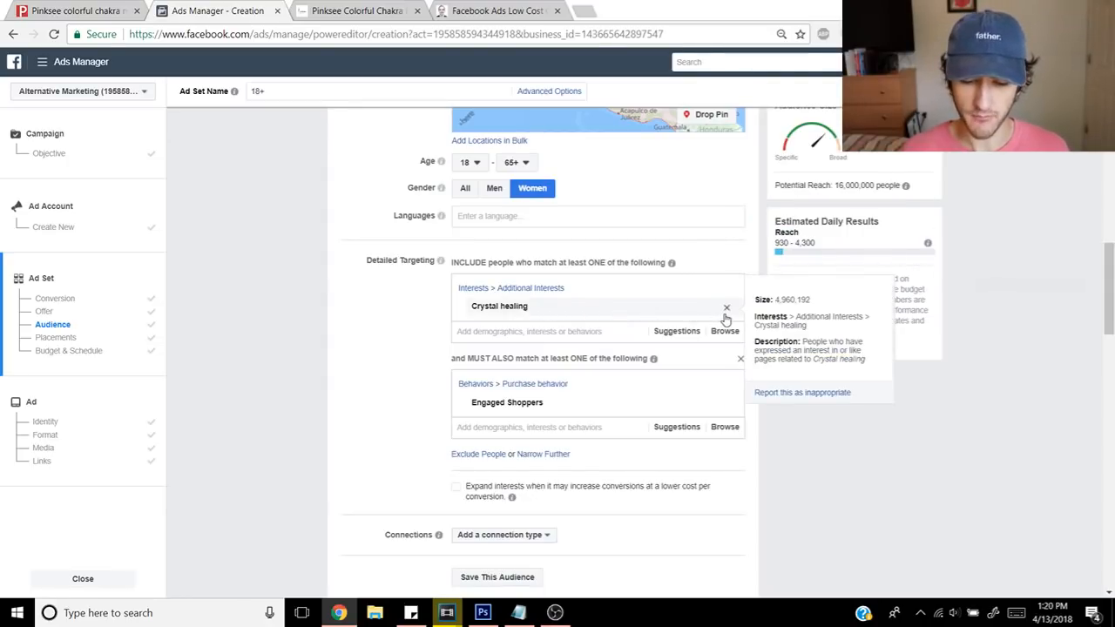
# Step: Remove the Crystal healing interest, search for "anthropol" and include Anthropologie instead
pyautogui.click(723, 305)
pyautogui.click(549, 284)
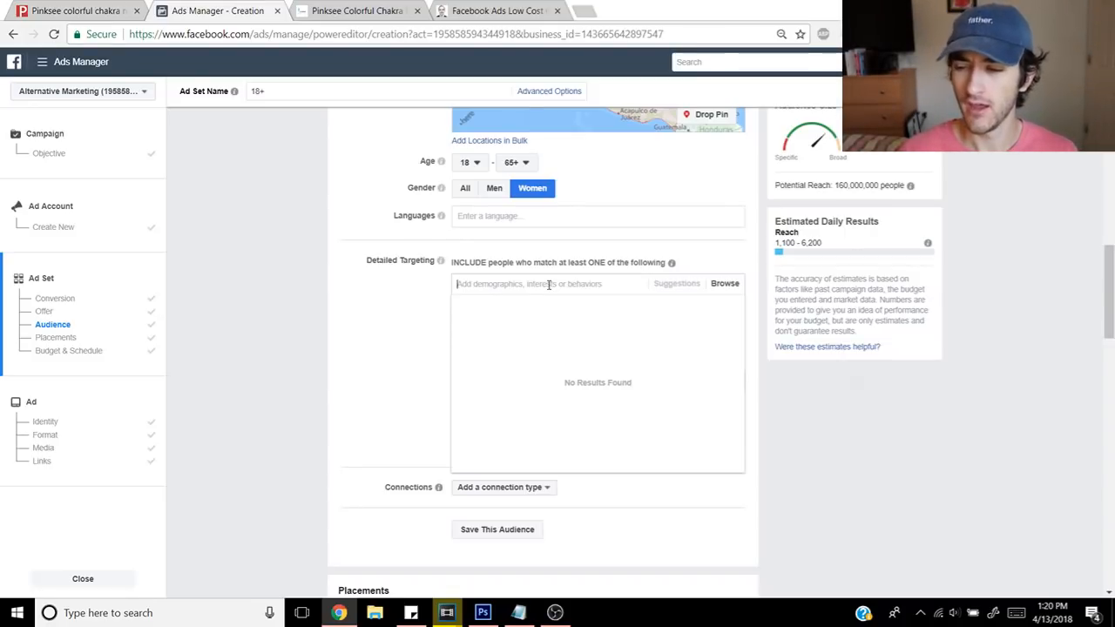
pyautogui.write('anthro')
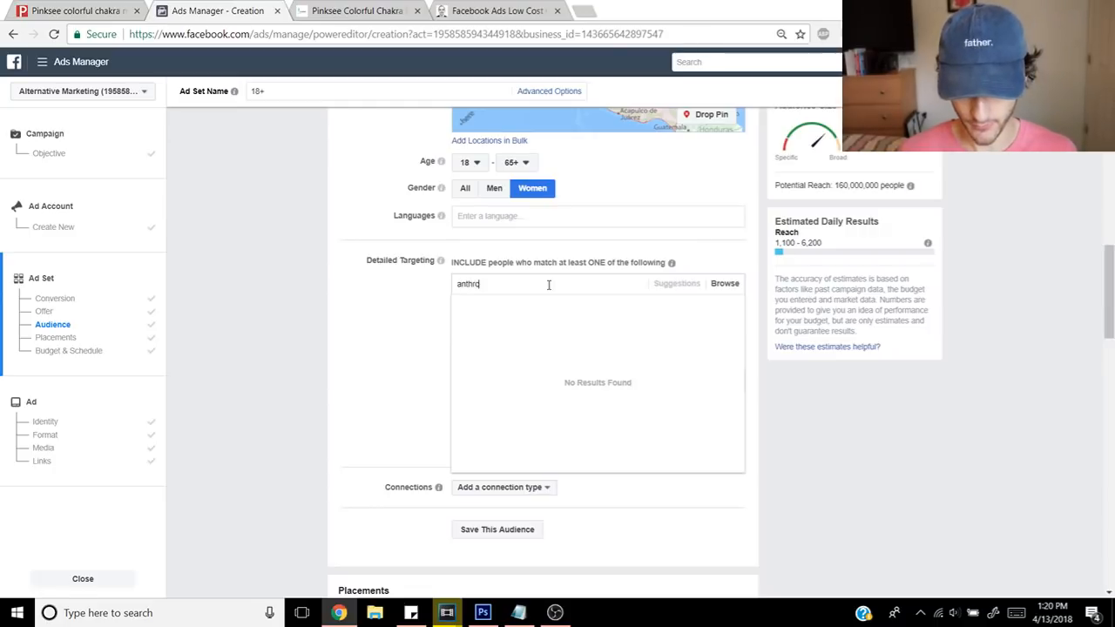
pyautogui.write('po')
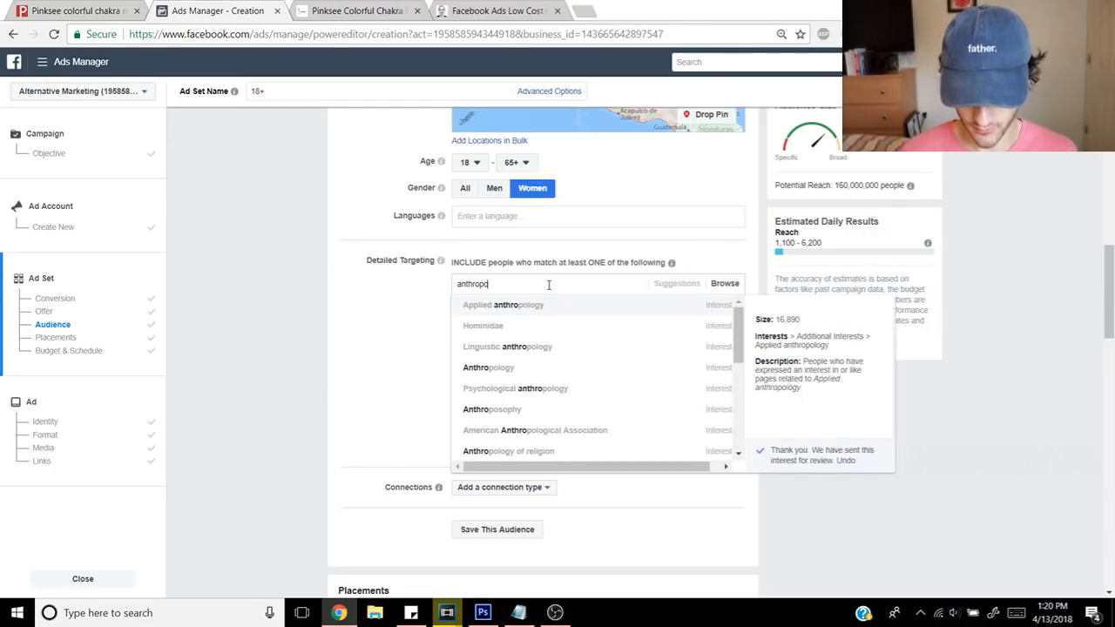
pyautogui.write('l')
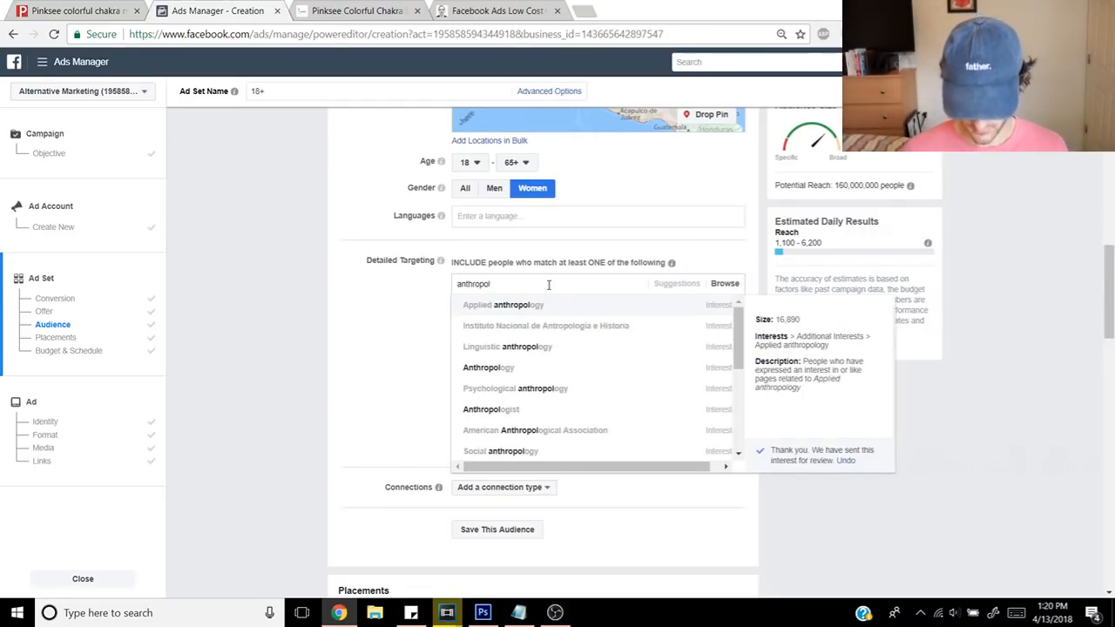
pyautogui.scroll(-3, 562, 323)
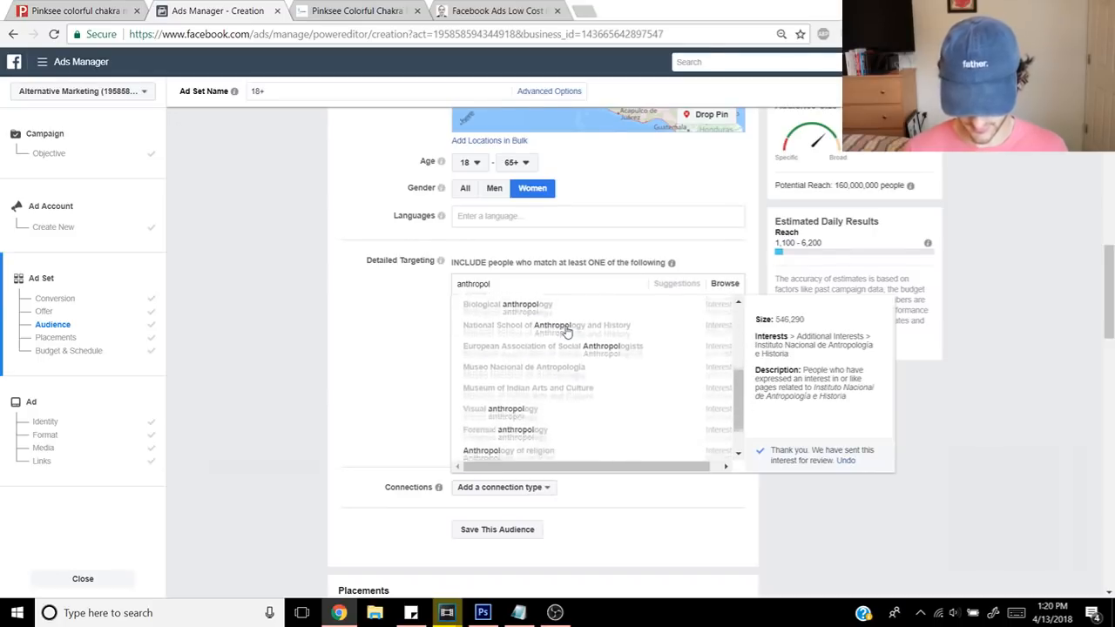
pyautogui.scroll(3, 566, 331)
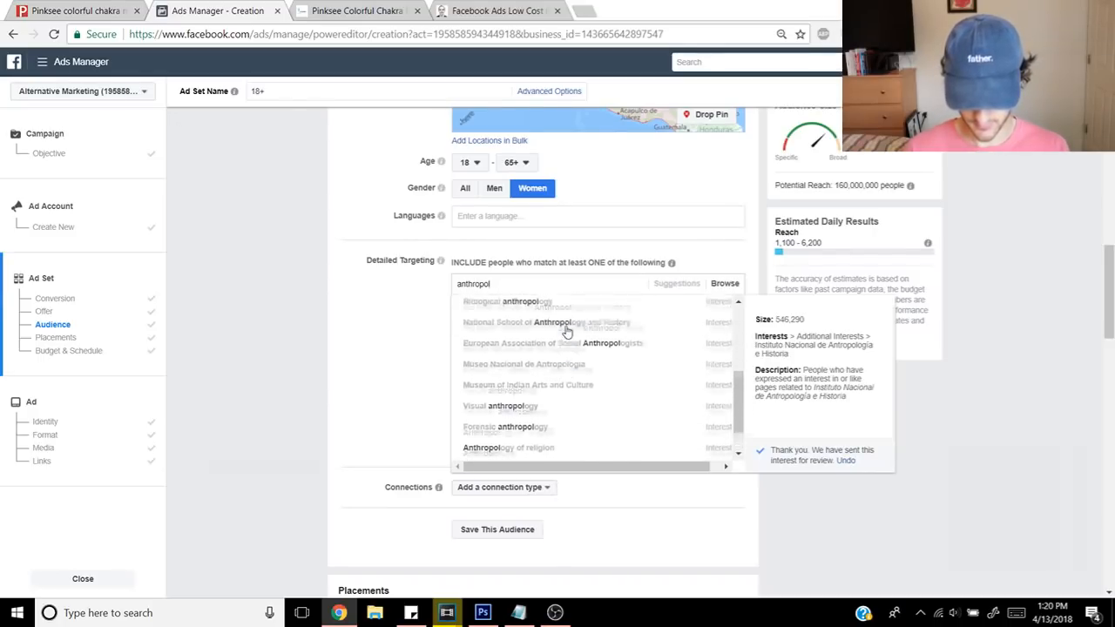
pyautogui.scroll(-2, 523, 392)
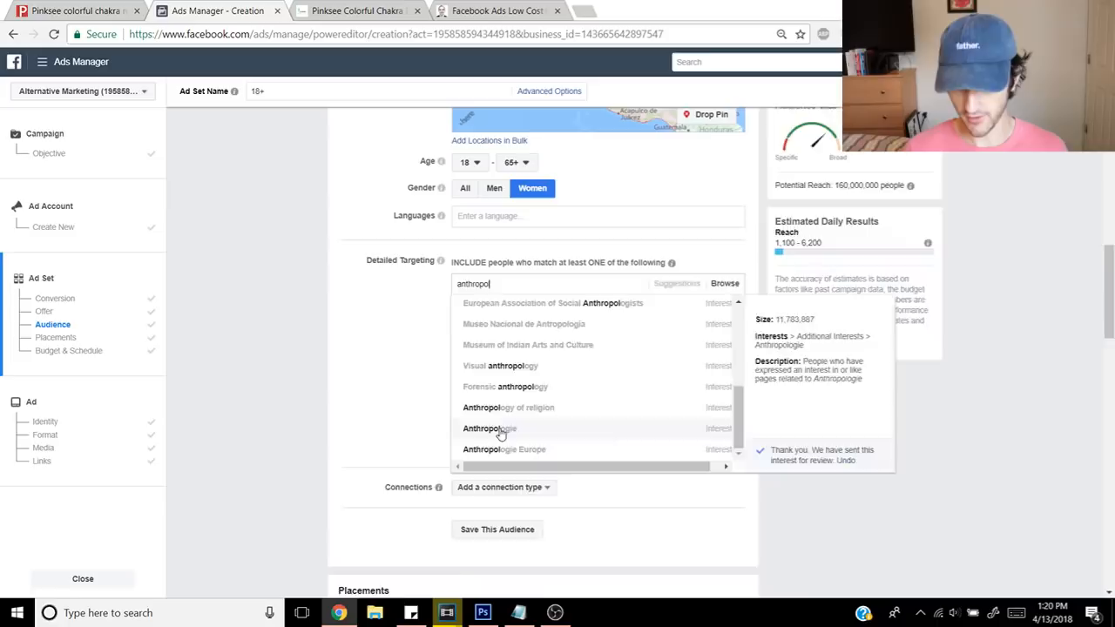
pyautogui.click(497, 431)
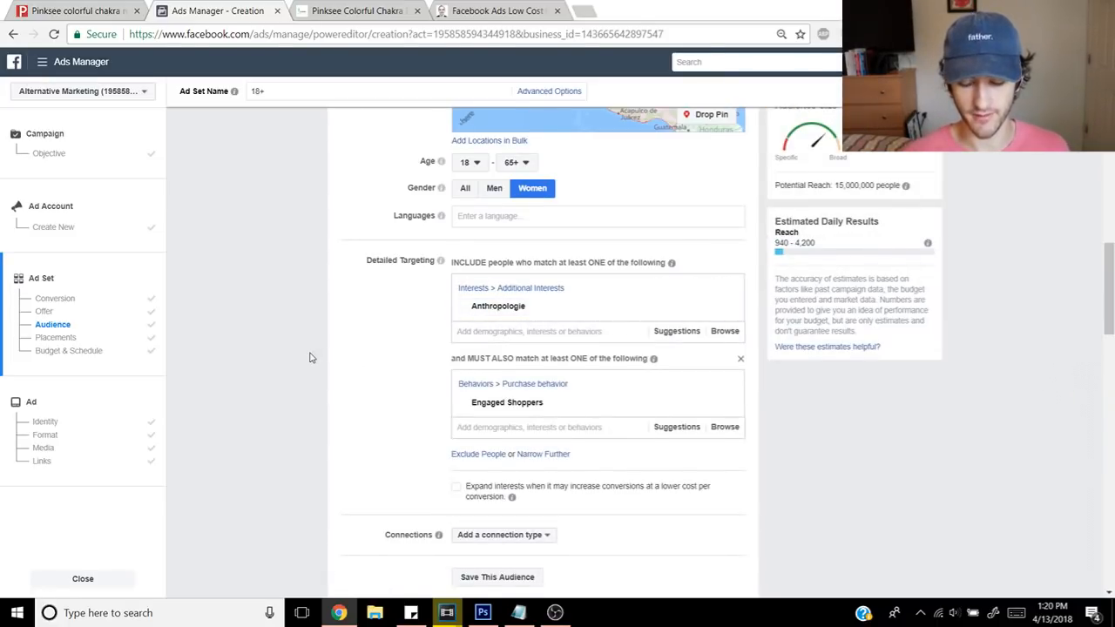
# Step: Check the Anthropologie interest's size and the audience's potential reach
pyautogui.scroll(1, 309, 357)
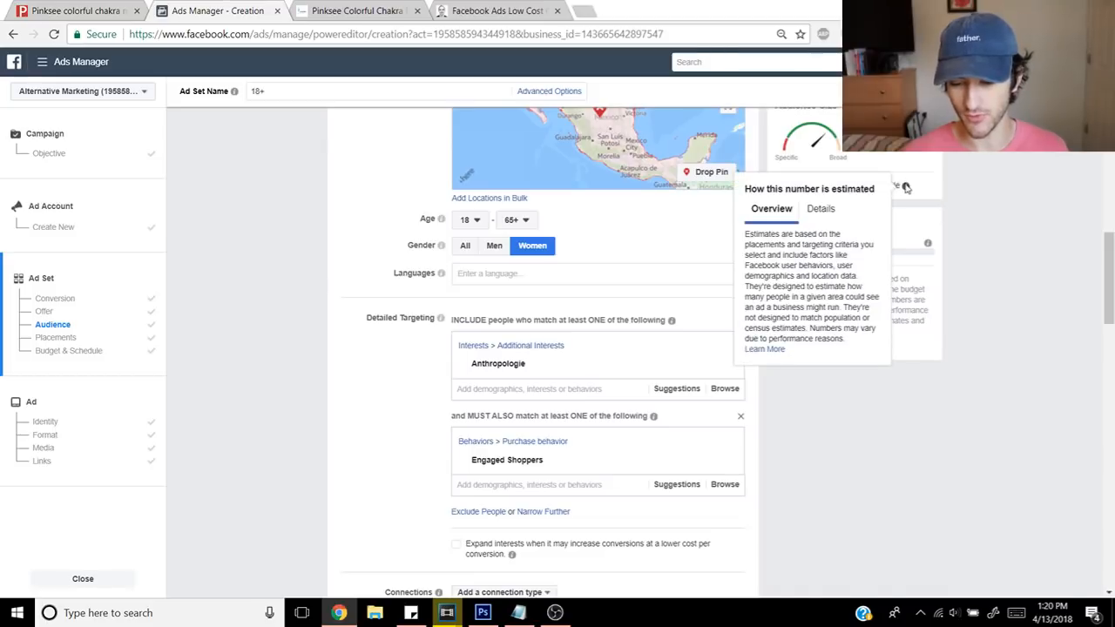
pyautogui.moveTo(546, 372)
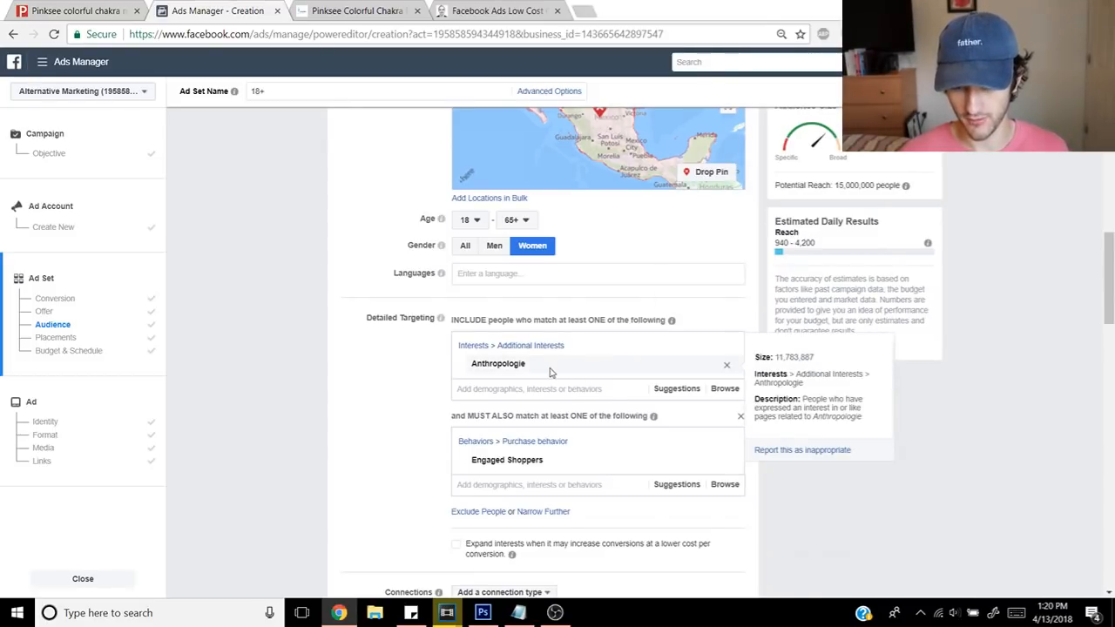
pyautogui.moveTo(835, 185); pyautogui.dragTo(865, 185)
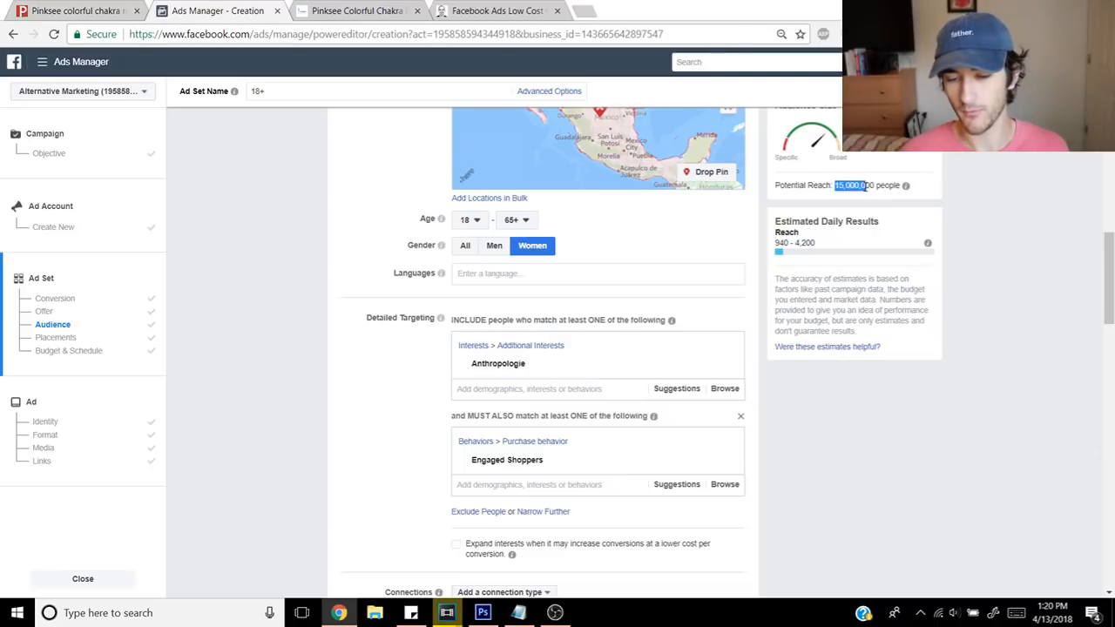
pyautogui.click(972, 266)
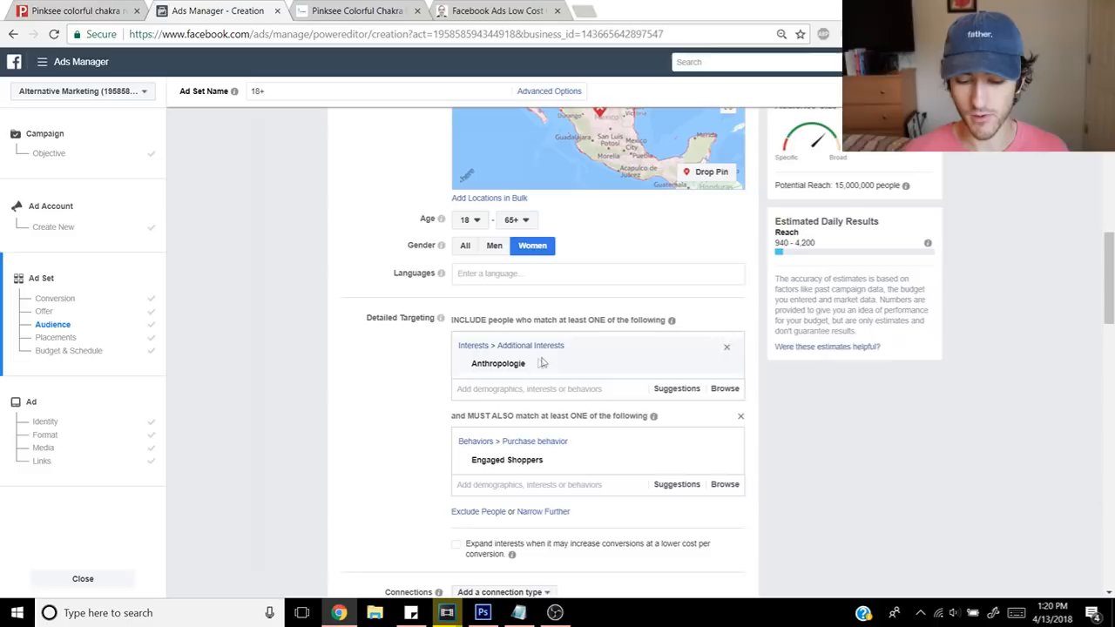
# Step: Include the Alex and Ani interest in place of Anthropologie, and switch to the necklace's Pexda product page
pyautogui.moveTo(528, 362)
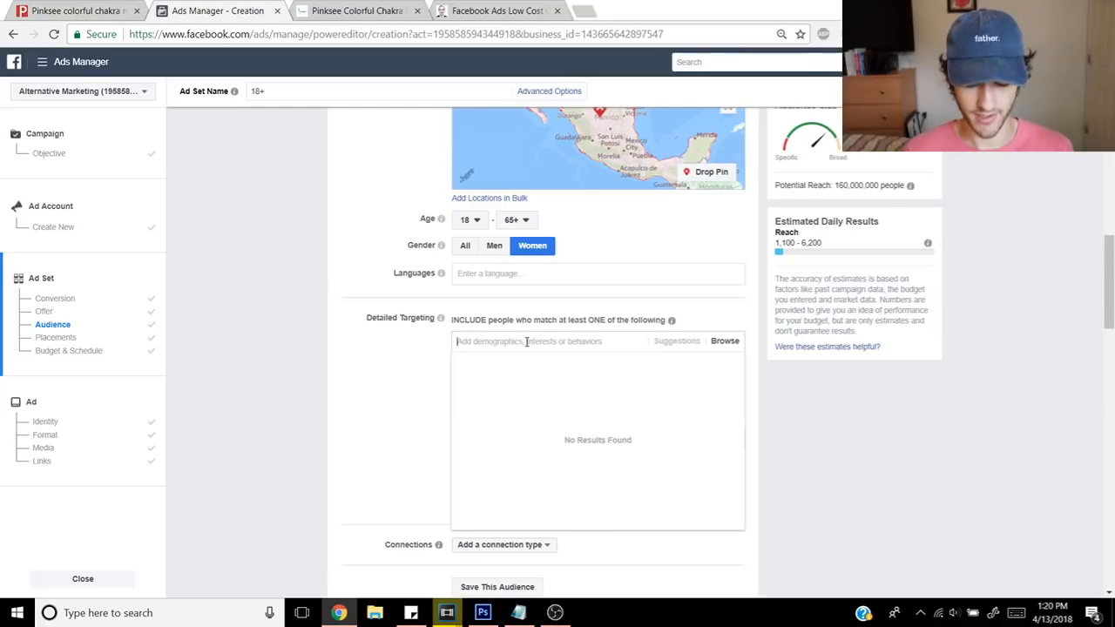
pyautogui.write('alex and ani')
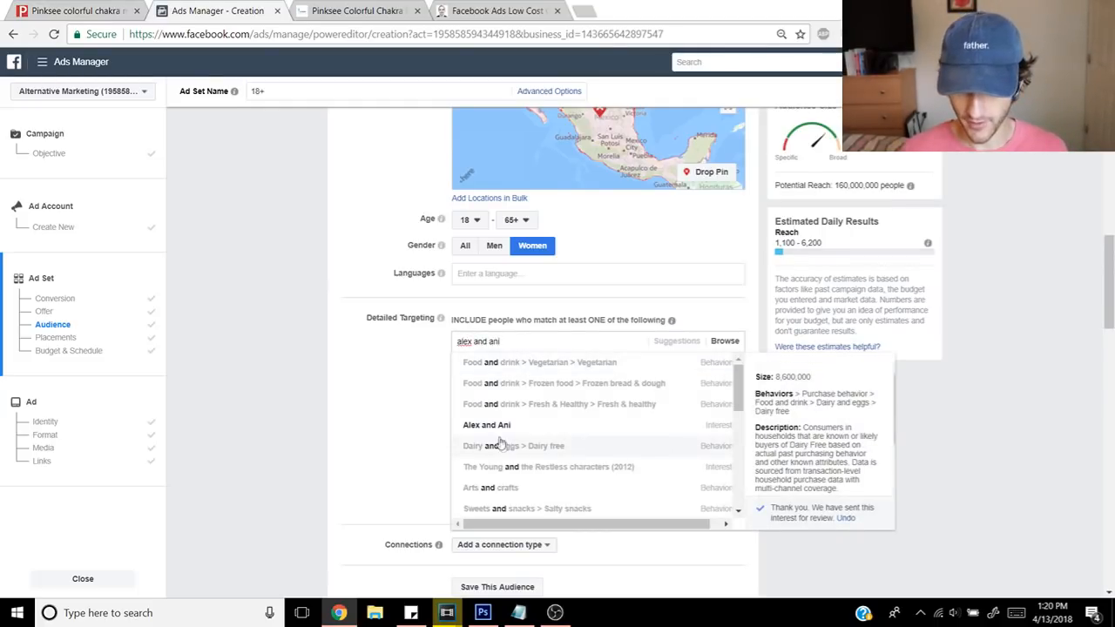
pyautogui.click(490, 426)
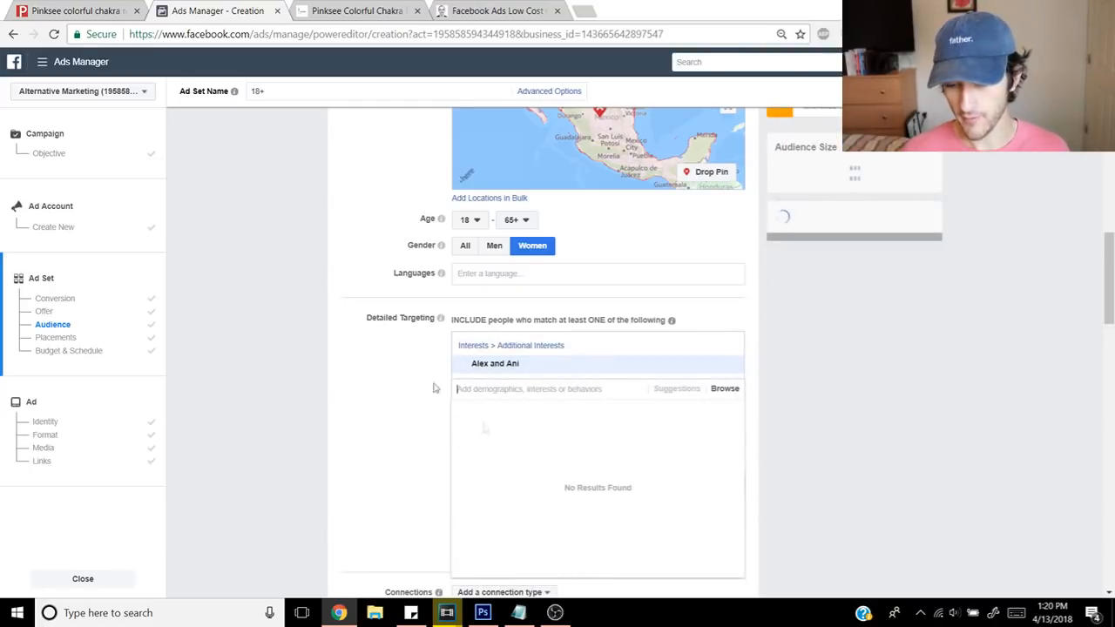
pyautogui.click(361, 316)
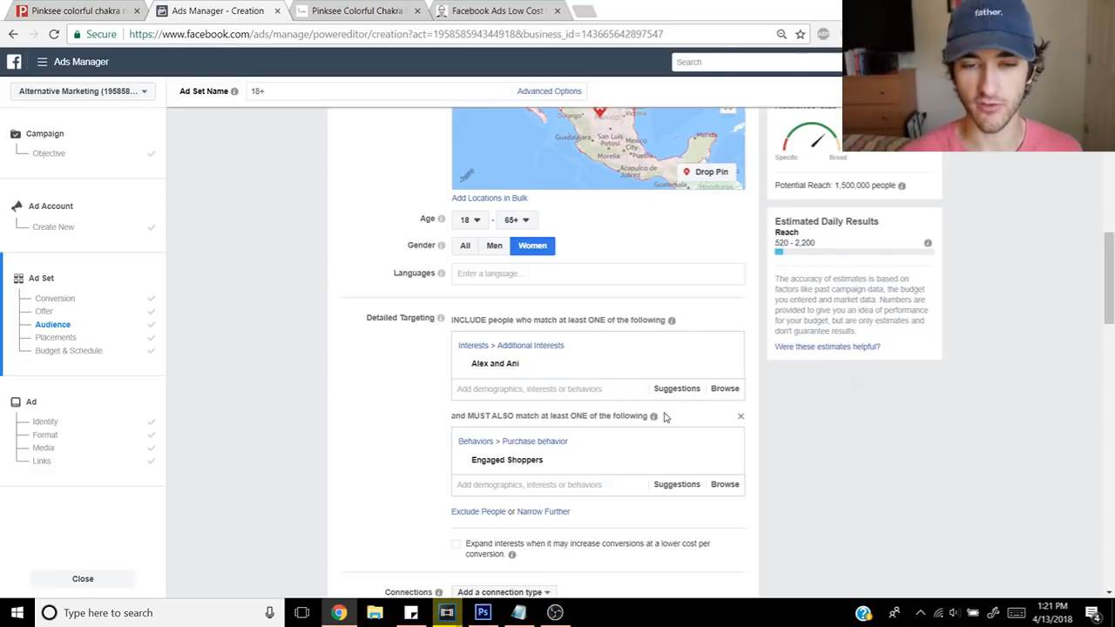
pyautogui.click(78, 11)
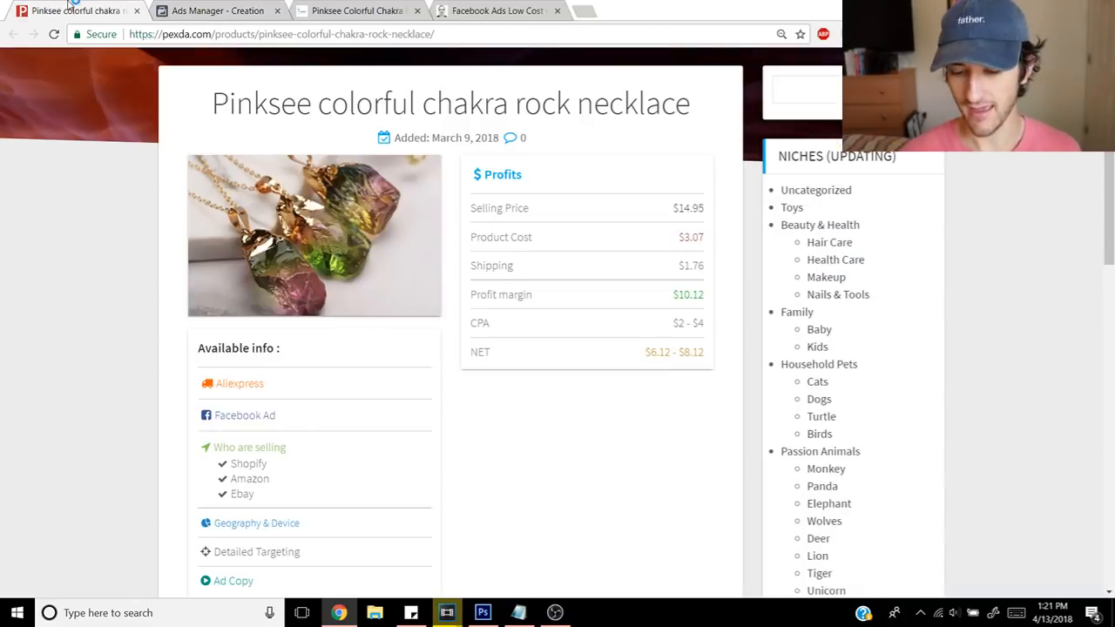
# Step: Return to the Ads Manager ad set and include the Crystal interest in place of Alex and Ani
pyautogui.click(177, 6)
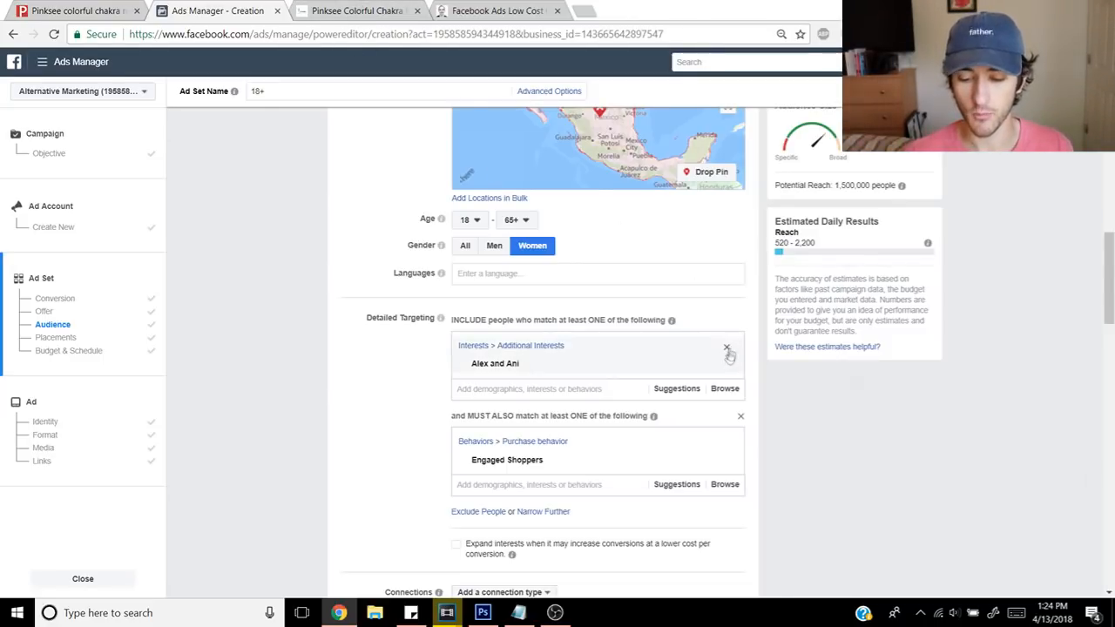
pyautogui.moveTo(729, 370)
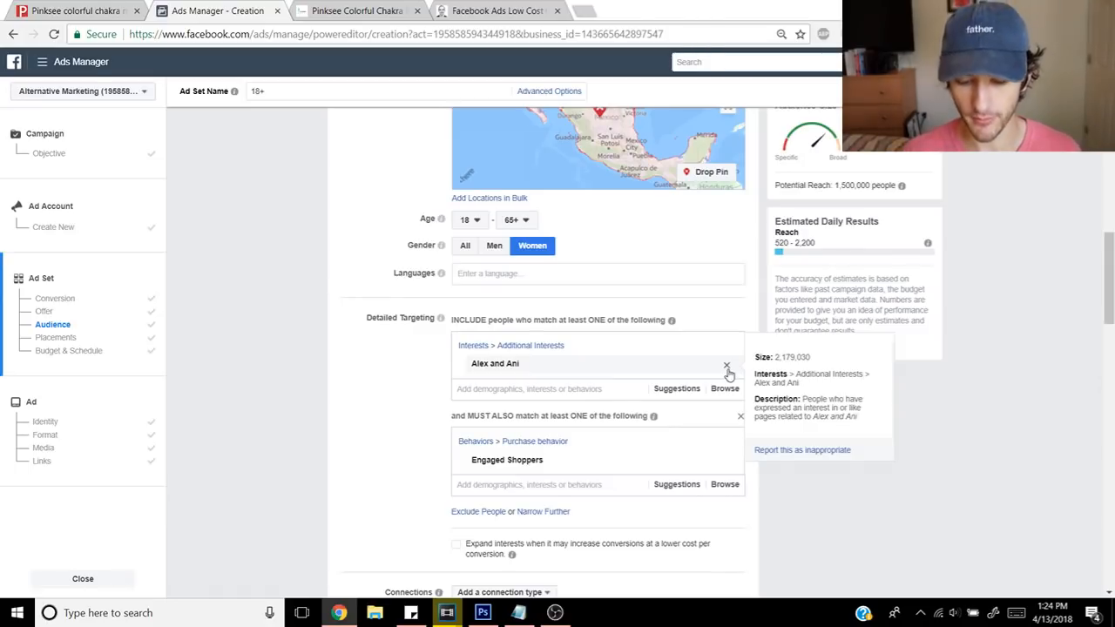
pyautogui.click(727, 367)
pyautogui.click(559, 340)
pyautogui.write('crystal')
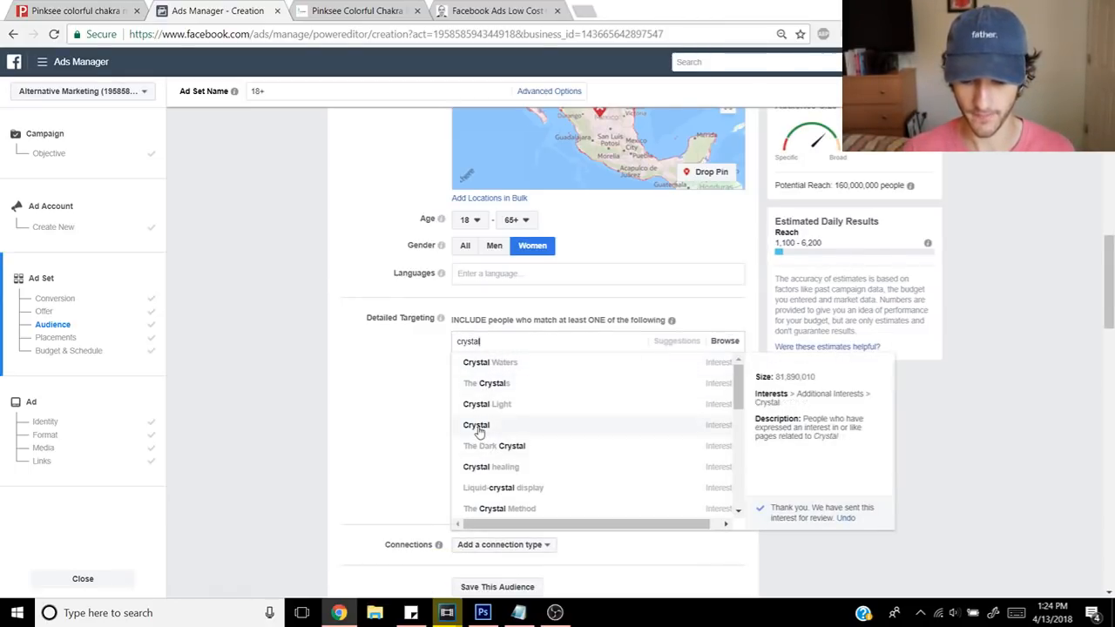
pyautogui.click(479, 429)
pyautogui.click(395, 387)
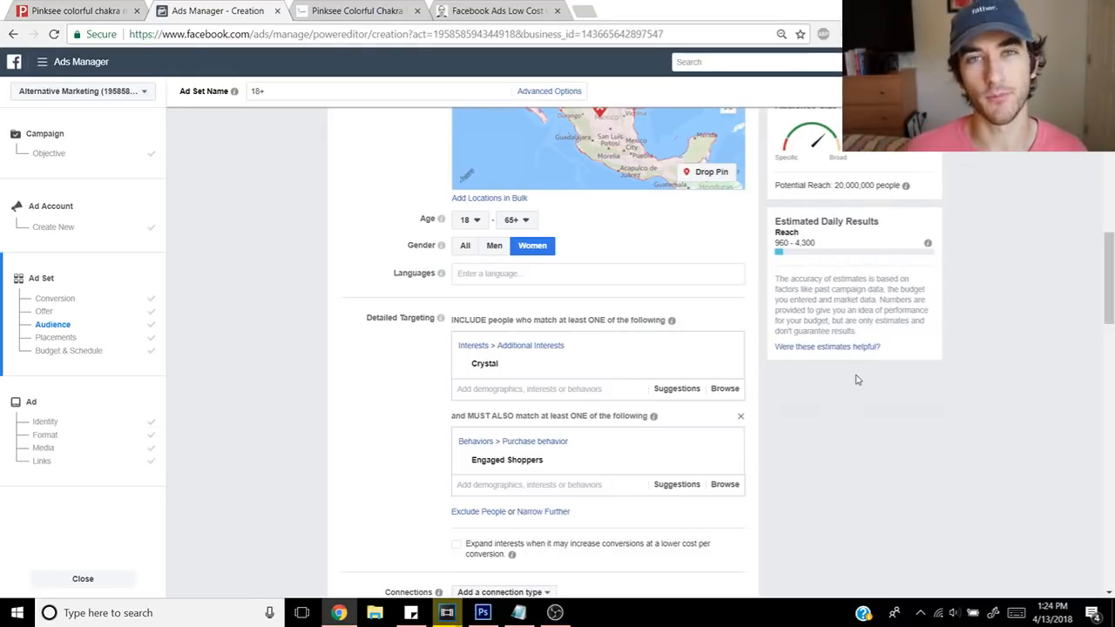
# Step: Remove the Crystal interest, search for "meditation" and include the Meditation interest instead
pyautogui.moveTo(740, 374)
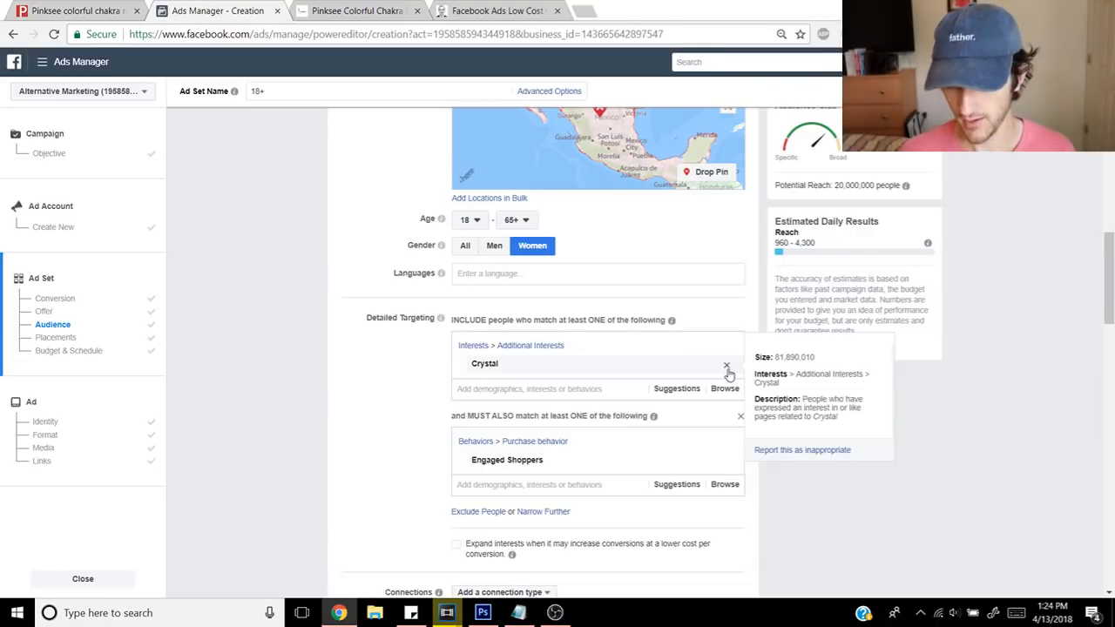
pyautogui.click(728, 369)
pyautogui.click(577, 342)
pyautogui.write('cy')
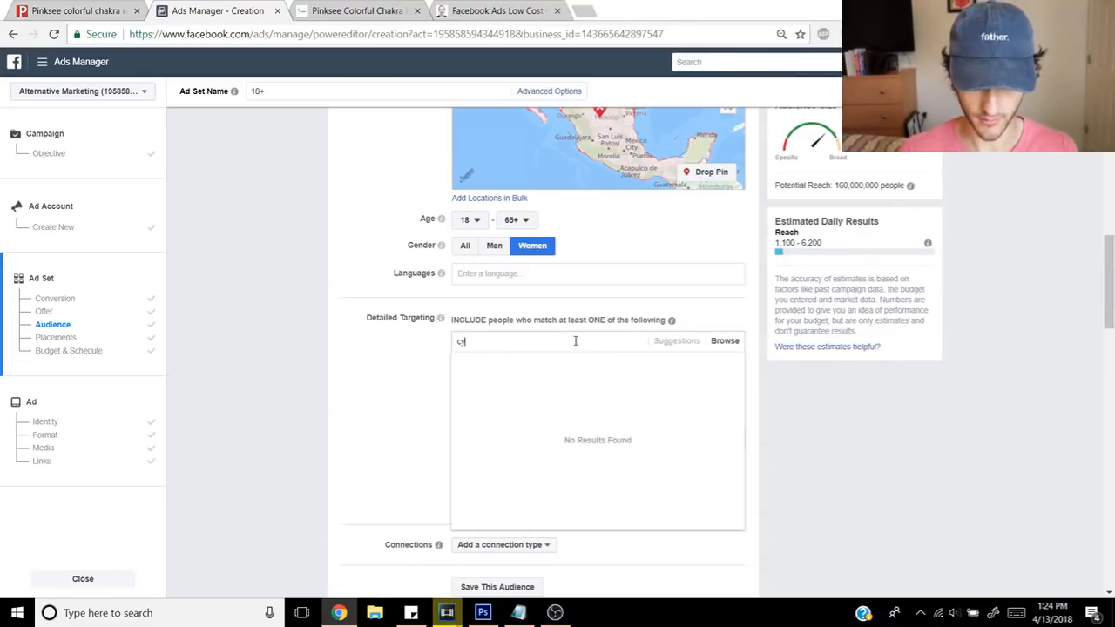
pyautogui.press('BackSpace')
pyautogui.press('BackSpace')
pyautogui.write('med')
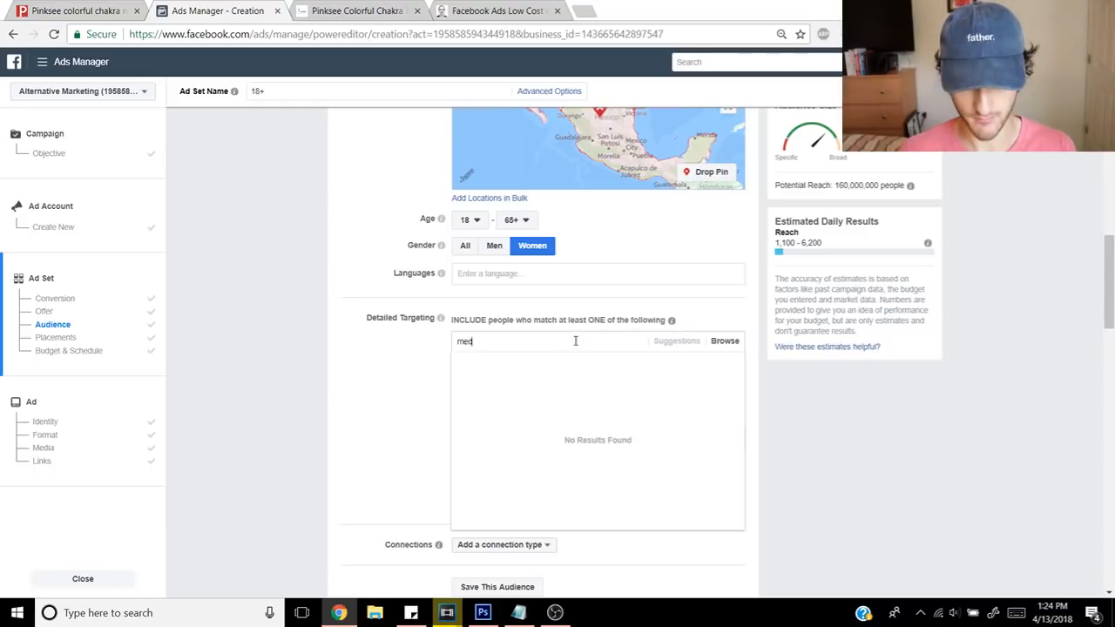
pyautogui.write('itation')
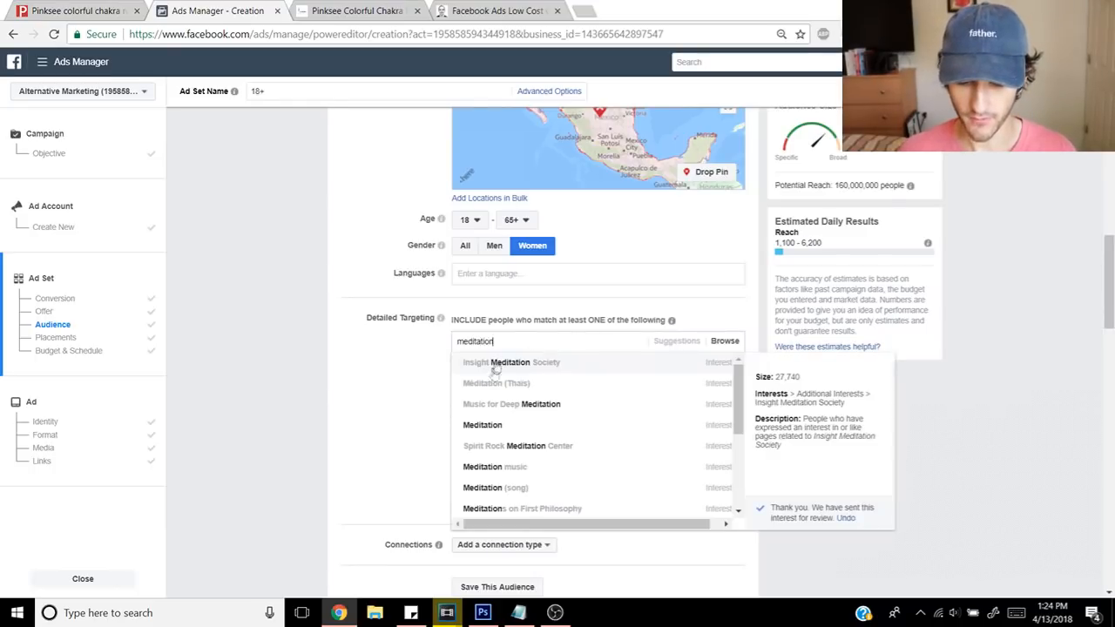
pyautogui.click(492, 427)
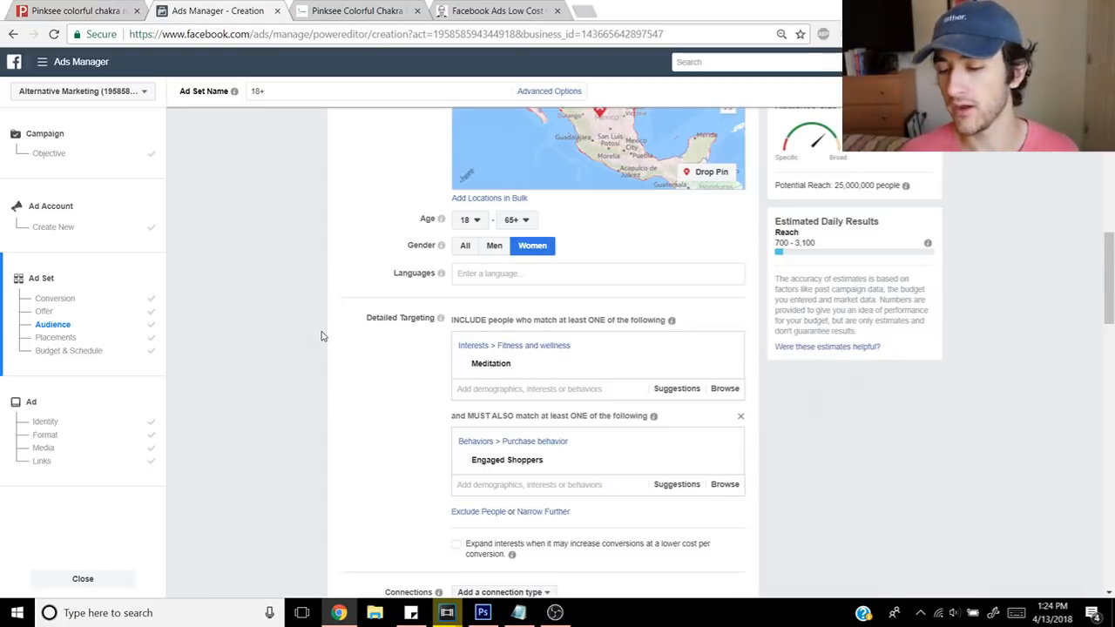
# Step: Narrow the audience further with an additional must-also-match condition containing the Crystal interest
pyautogui.scroll(-1, 322, 336)
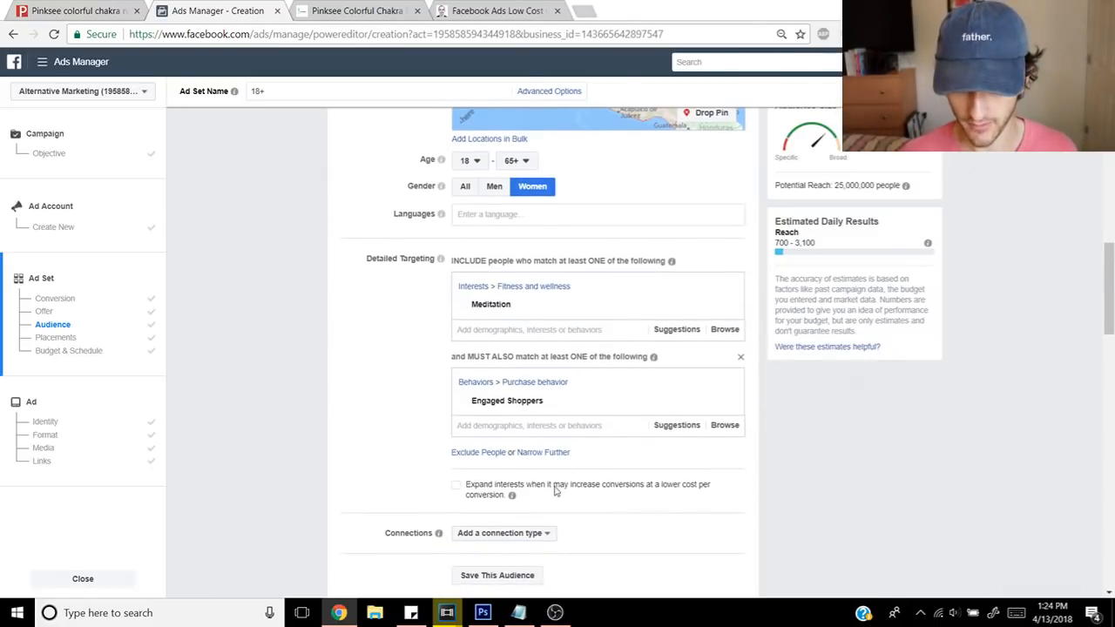
pyautogui.click(533, 454)
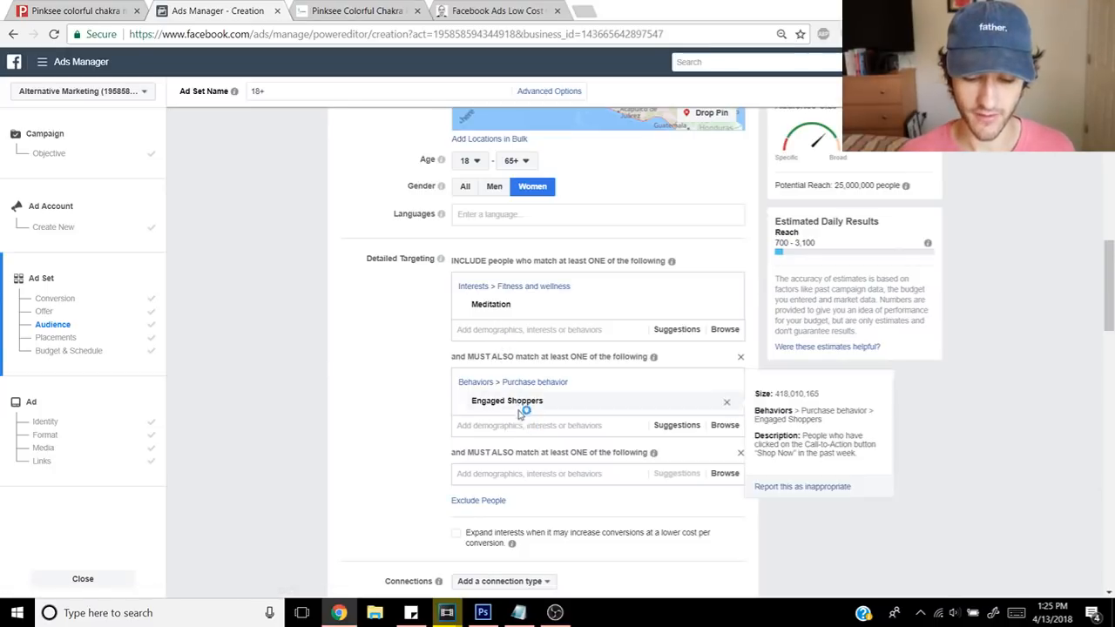
pyautogui.click(514, 473)
pyautogui.write('c')
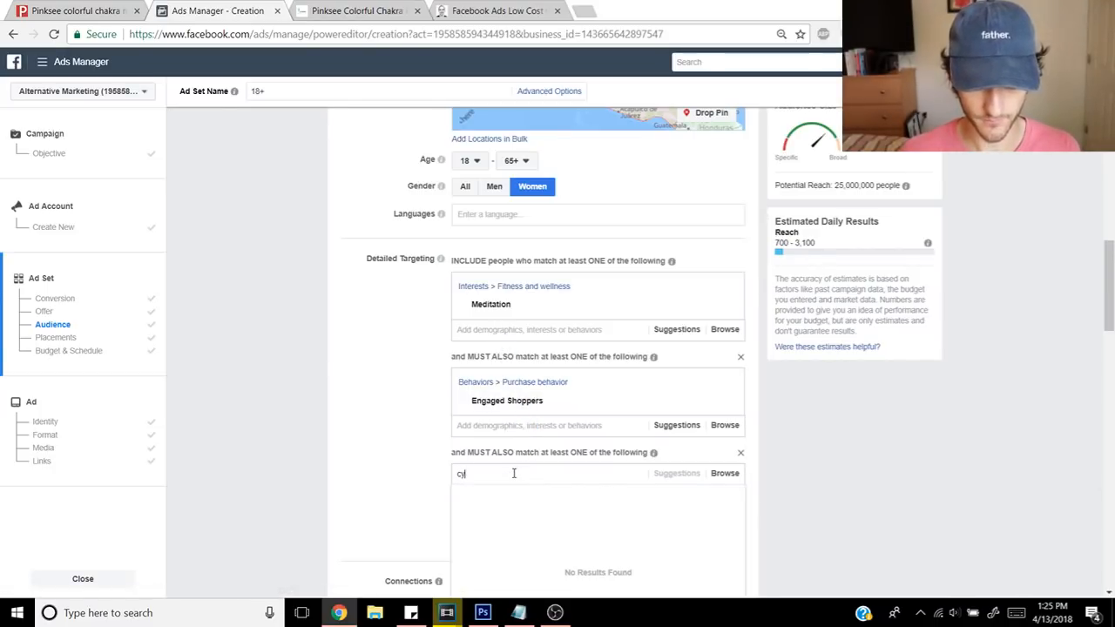
pyautogui.write('rystal')
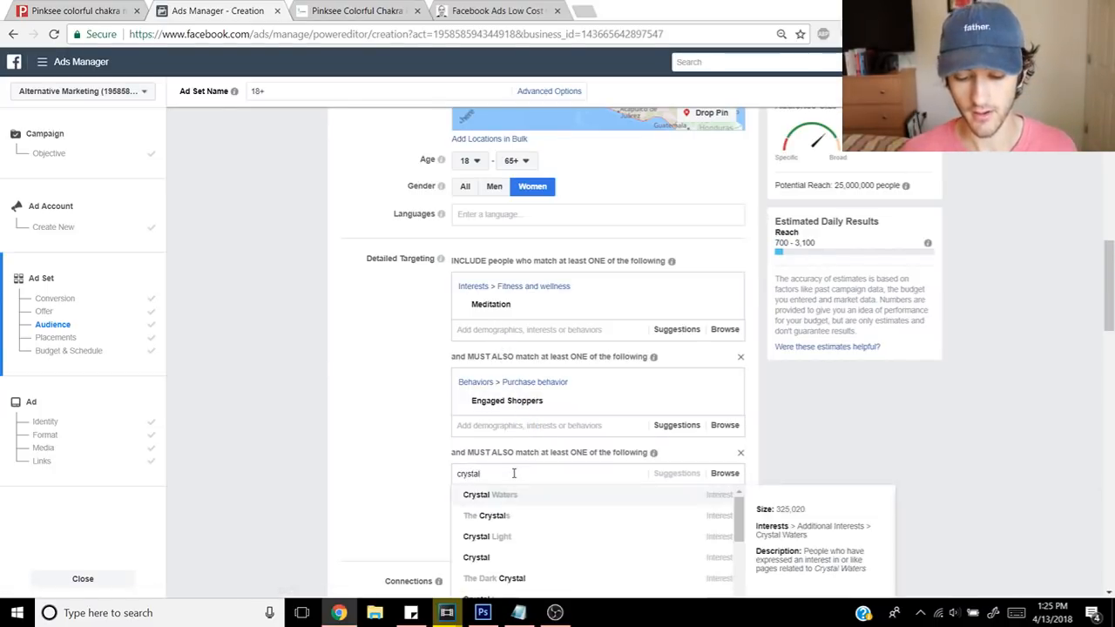
pyautogui.click(474, 558)
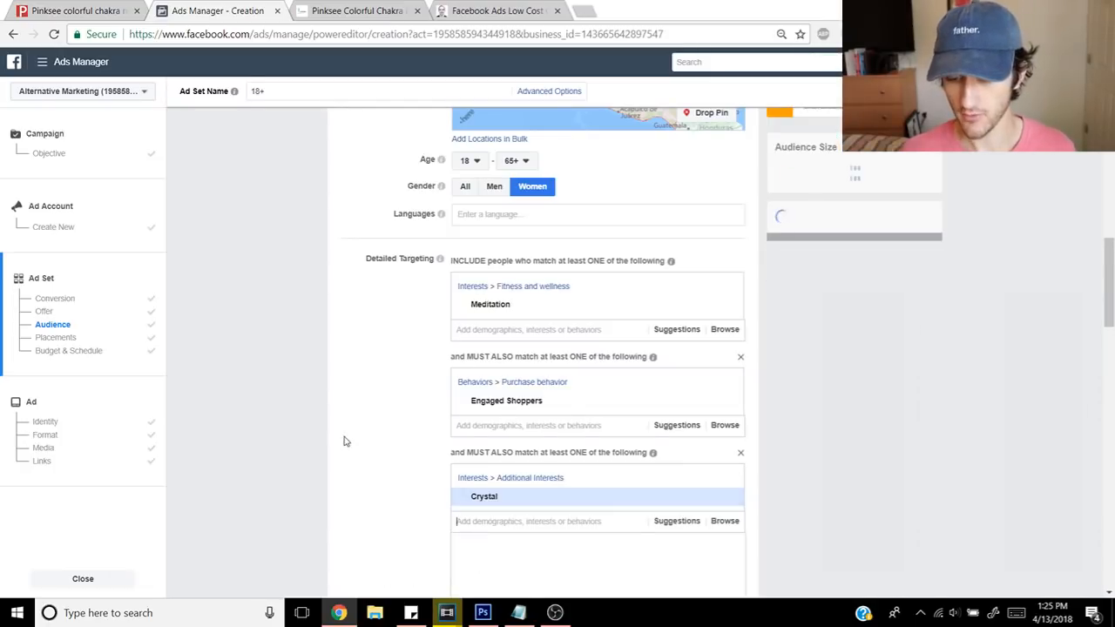